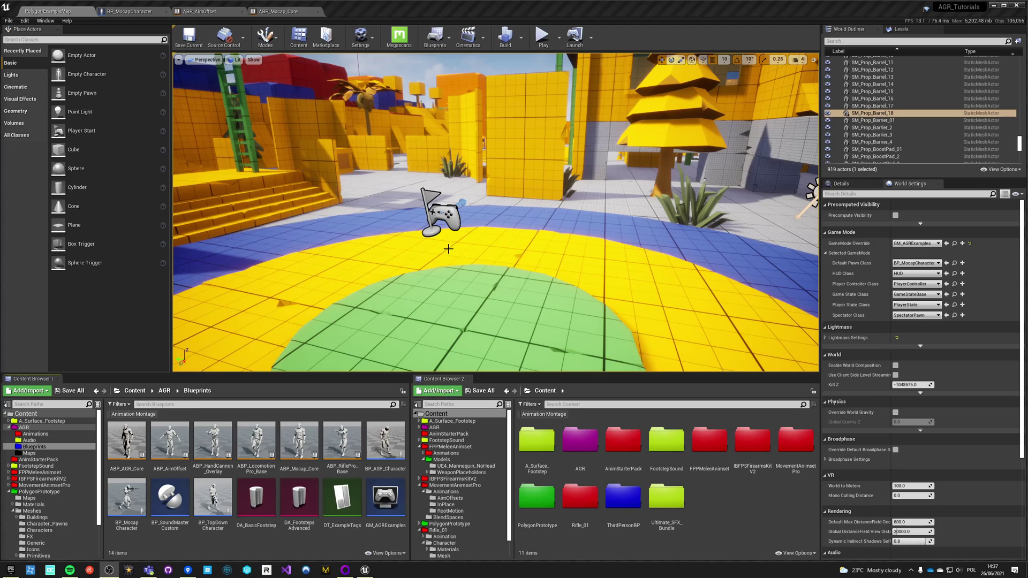
# Open BP_MocapCharacter and examine the animations and landing sound groups of its Landing graph
pyautogui.moveTo(446, 252); pyautogui.dragTo(464, 271, button='right')
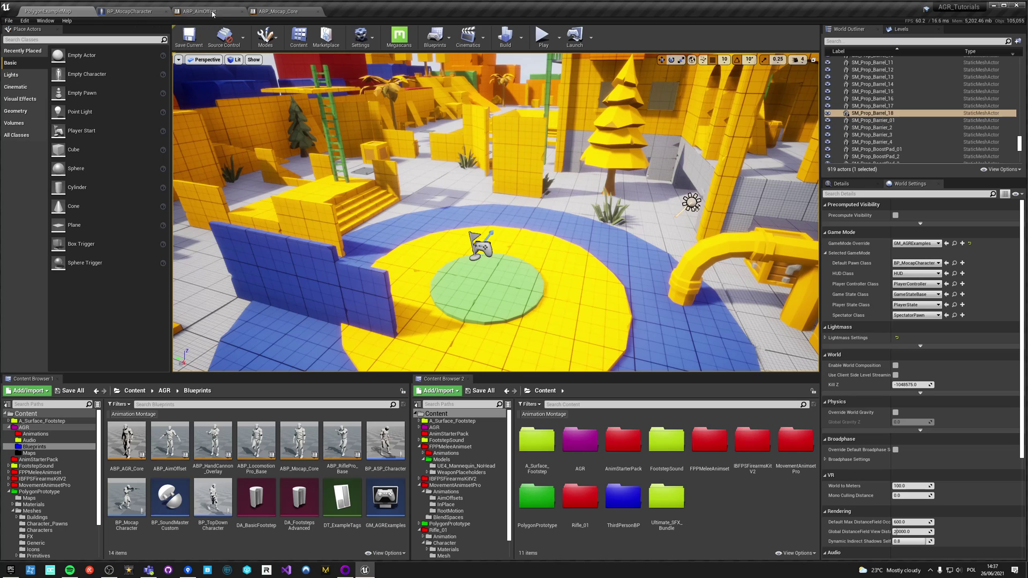
pyautogui.click(130, 11)
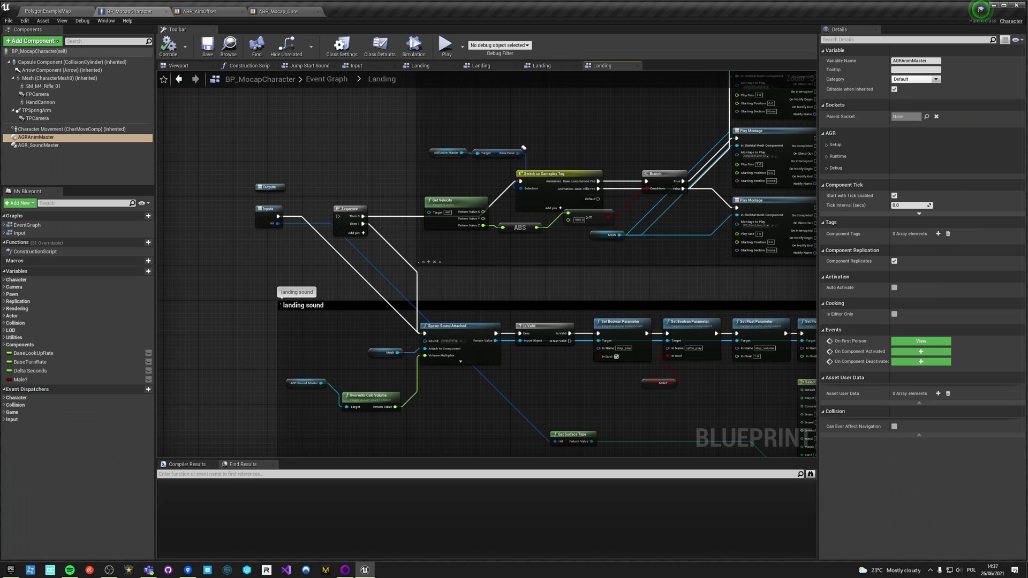
pyautogui.moveTo(470, 245); pyautogui.dragTo(365, 325, button='right')
pyautogui.moveTo(271, 123); pyautogui.dragTo(644, 371)
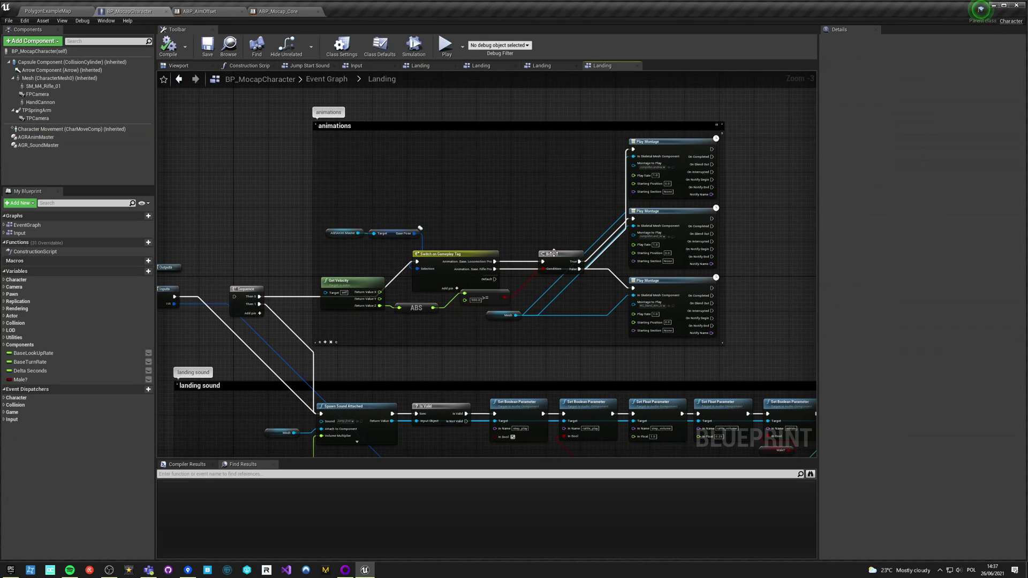
pyautogui.moveTo(241, 225); pyautogui.dragTo(392, 117, button='right')
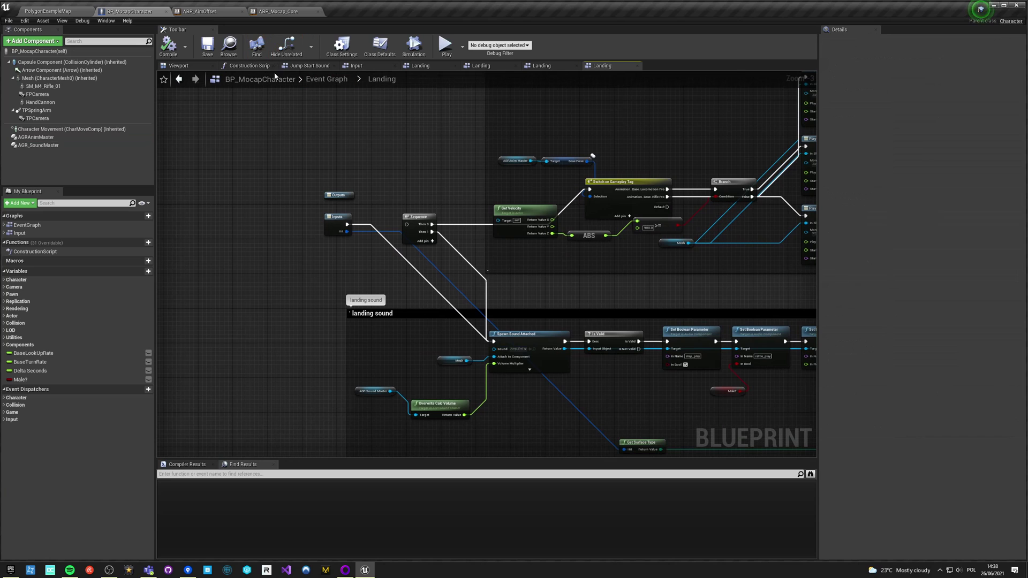
# Return to the PolygonExampleMap level and look over the area around the player start
pyautogui.click(63, 11)
pyautogui.moveTo(571, 245)
pyautogui.mouseDown(button='right')
pyautogui.moveTo(502, 239)
pyautogui.moveTo(561, 239)
pyautogui.mouseUp(button='right')
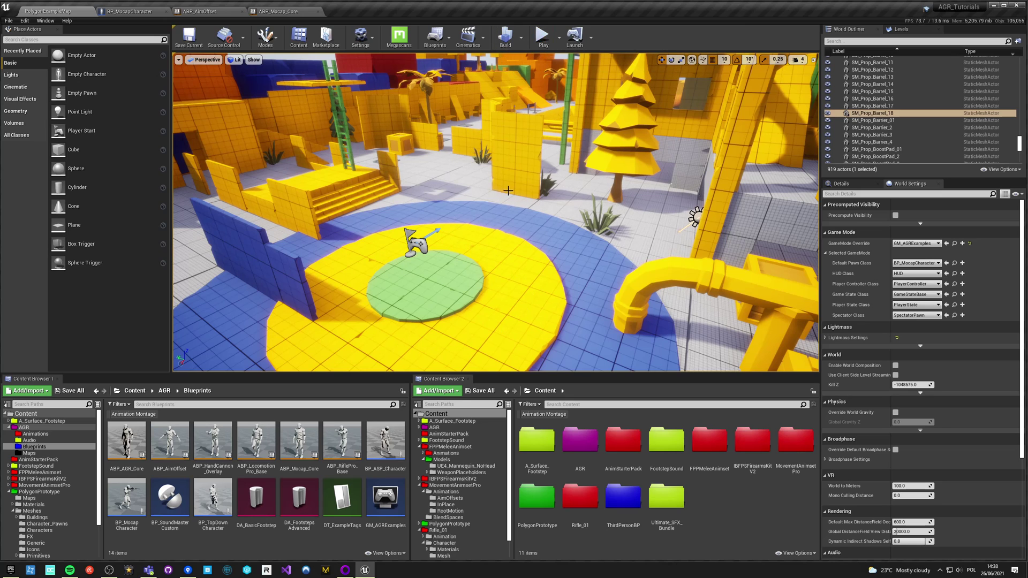
pyautogui.moveTo(454, 211)
pyautogui.mouseDown(button='right')
pyautogui.moveTo(471, 209)
pyautogui.moveTo(449, 196)
pyautogui.mouseUp(button='right')
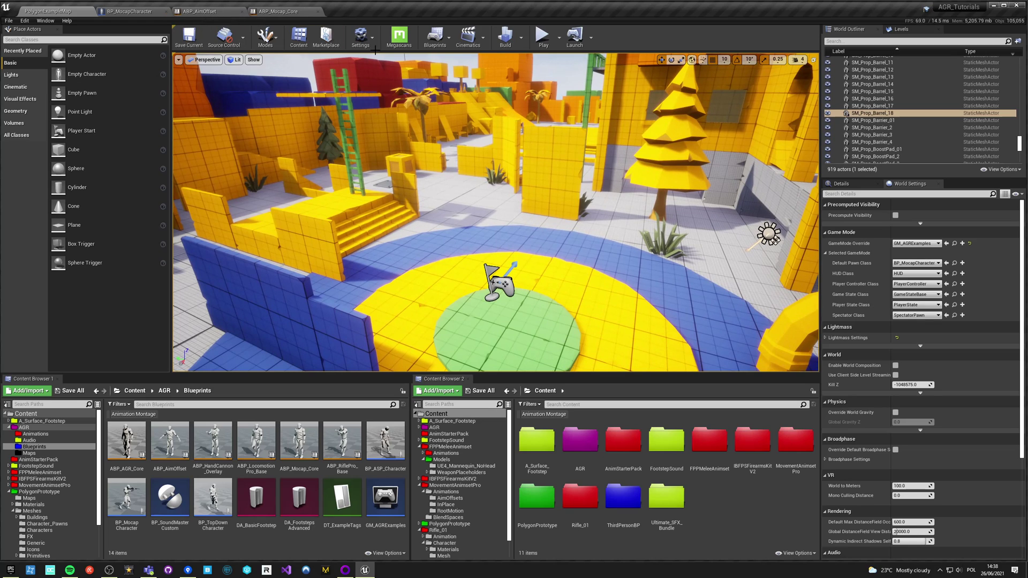
# Open the AnimGraph of ABP_Mocap_Core and examine the BasePoses and Overlay state machines in the poses group
pyautogui.click(278, 12)
pyautogui.scroll(-2, 659, 333)
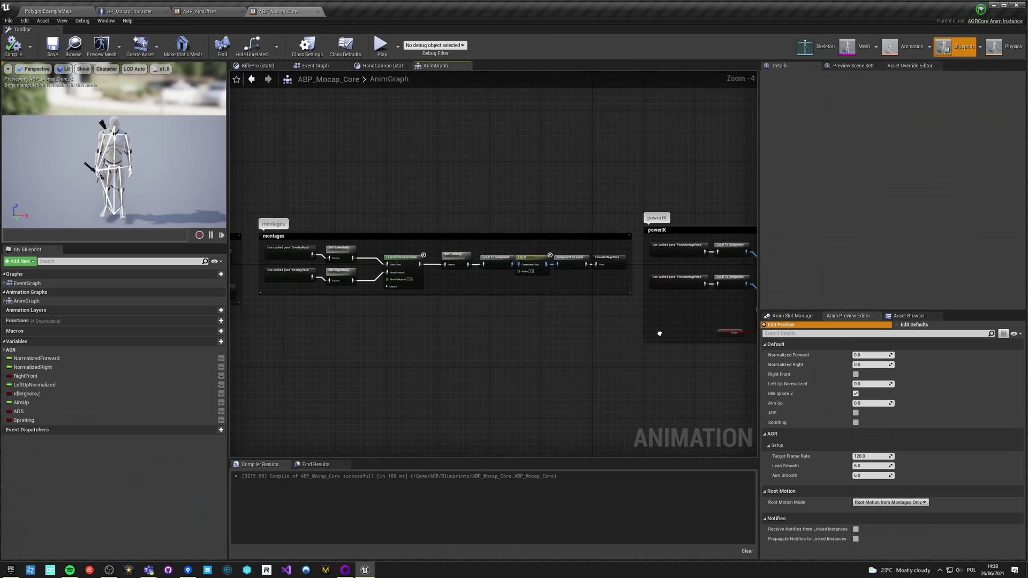
pyautogui.moveTo(659, 334); pyautogui.dragTo(932, 333, button='right')
pyautogui.scroll(4, 428, 285)
pyautogui.moveTo(538, 292); pyautogui.dragTo(440, 263, button='right')
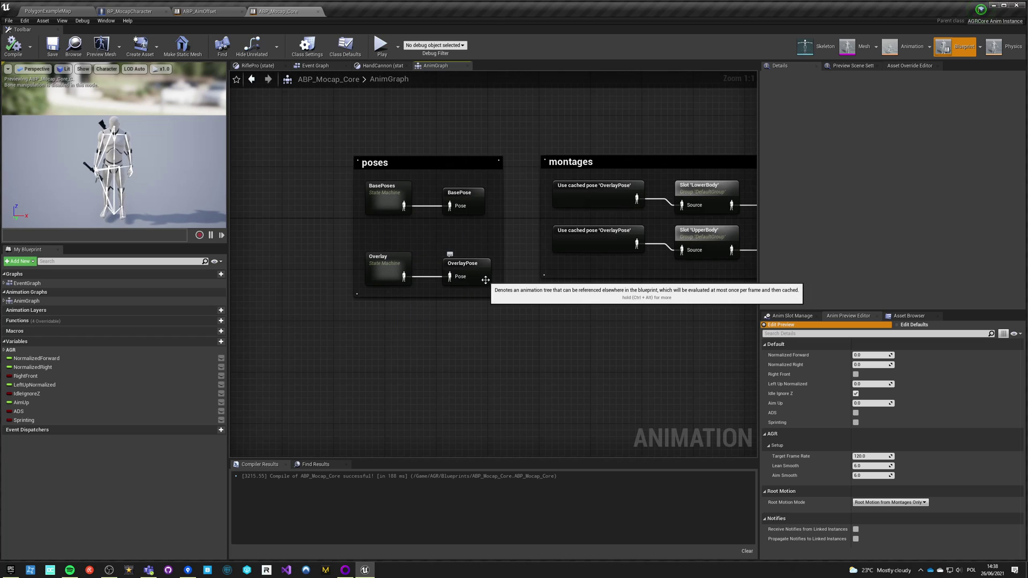
# Inspect the LowerBody, UpperBody and FullBody slots and the Layered blend per bone node in the montages group
pyautogui.moveTo(599, 345); pyautogui.dragTo(396, 345, button='right')
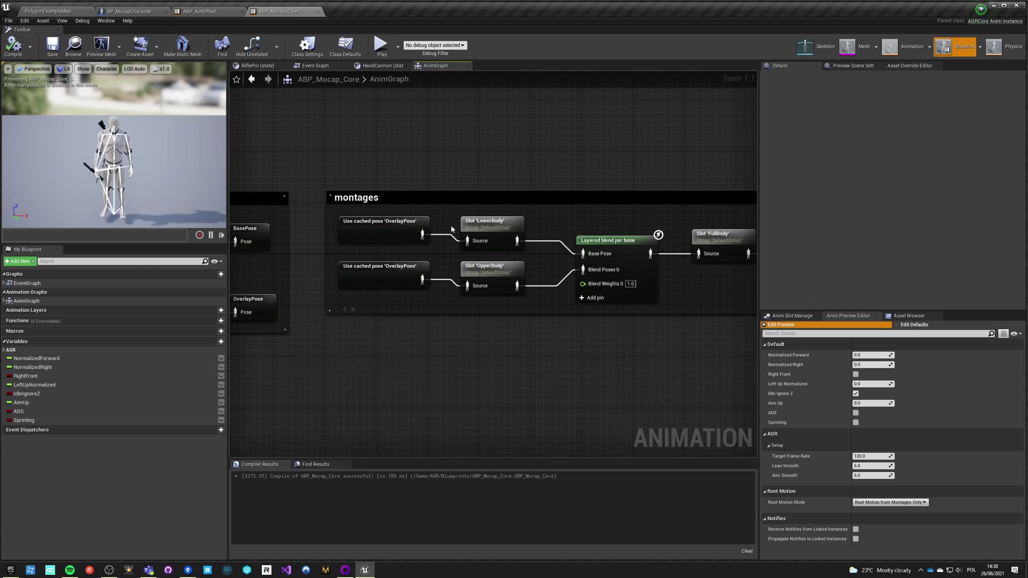
pyautogui.click(490, 228)
pyautogui.click(490, 270)
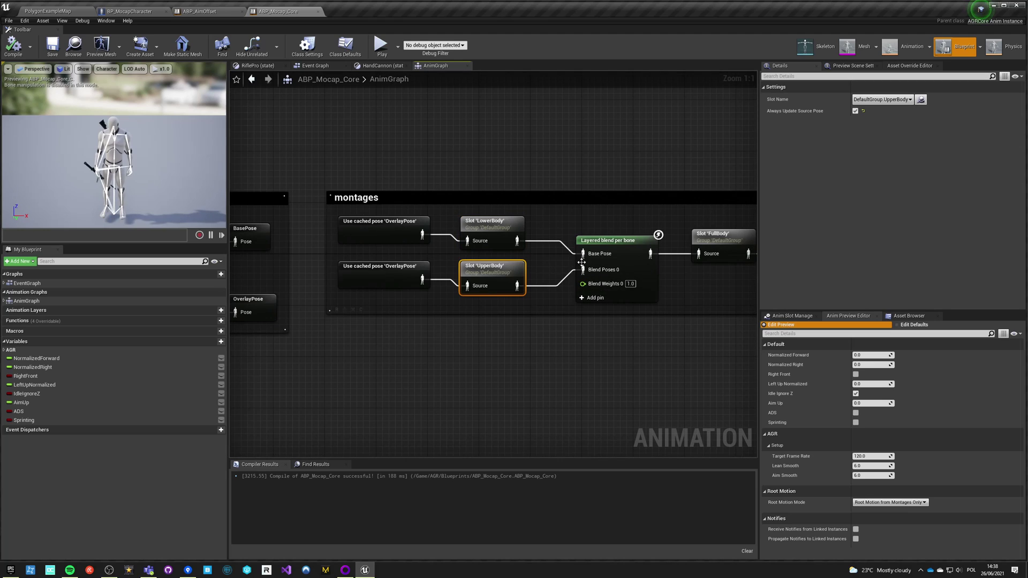
pyautogui.click(608, 241)
pyautogui.moveTo(722, 293); pyautogui.dragTo(457, 290, button='right')
pyautogui.click(568, 282)
pyautogui.click(455, 233)
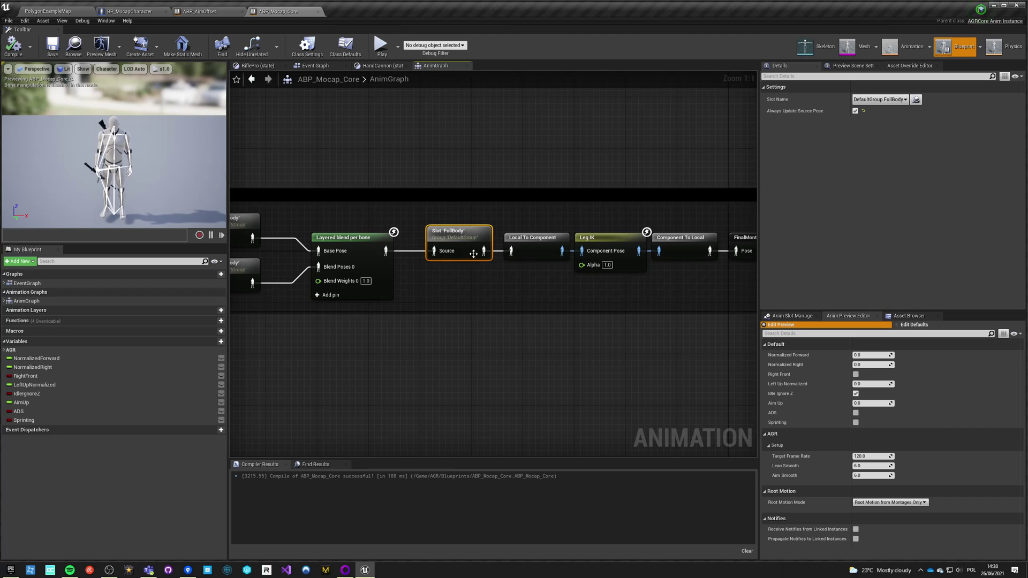
pyautogui.click(566, 285)
pyautogui.moveTo(565, 285); pyautogui.dragTo(429, 272, button='right')
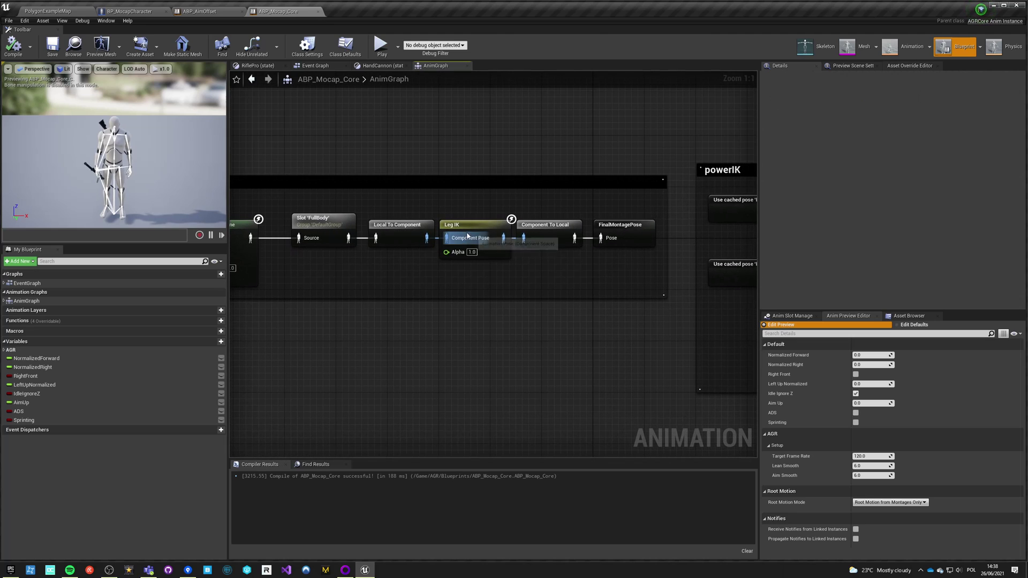
# Inspect both entries in the Leg IK node's Legs Definition, including their IK and FK foot bones
pyautogui.click(468, 236)
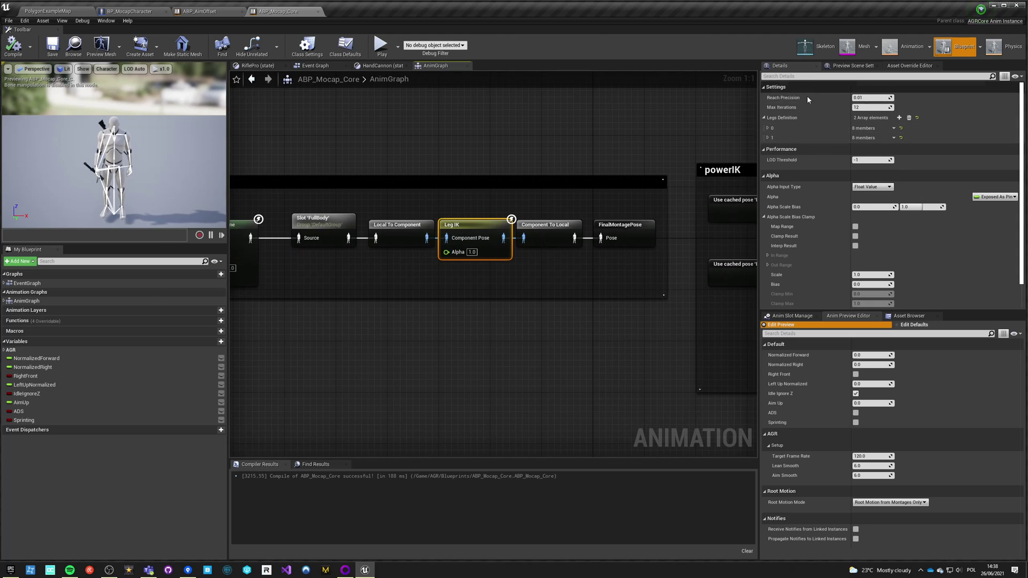
pyautogui.click(768, 128)
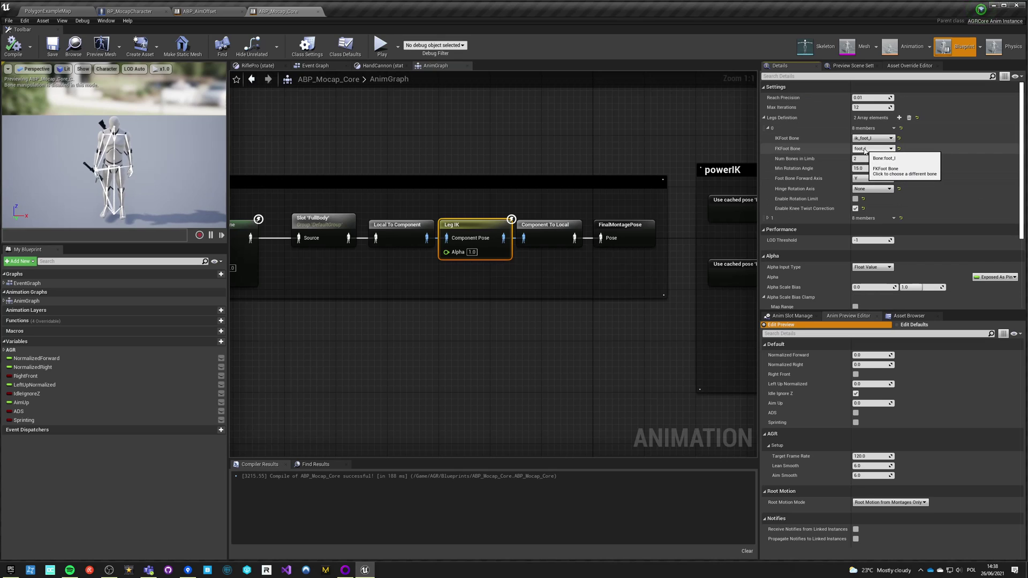
pyautogui.click(767, 129)
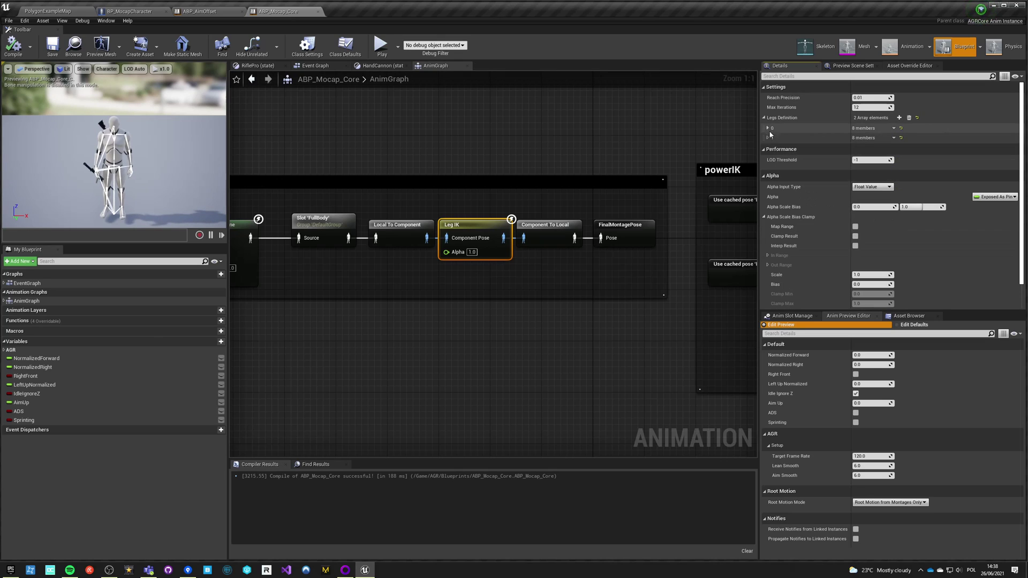
pyautogui.click(769, 137)
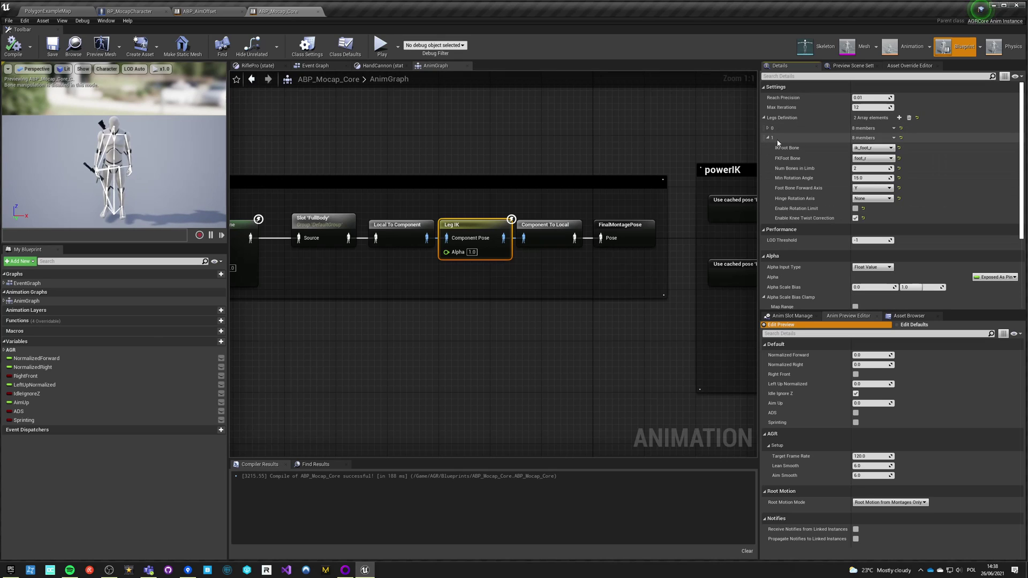
# Go back to the poses group and trace the pose flow through the whole montages group
pyautogui.click(407, 269)
pyautogui.scroll(-3, 397, 281)
pyautogui.moveTo(347, 298); pyautogui.dragTo(562, 295, button='right')
pyautogui.moveTo(377, 351); pyautogui.dragTo(608, 332, button='right')
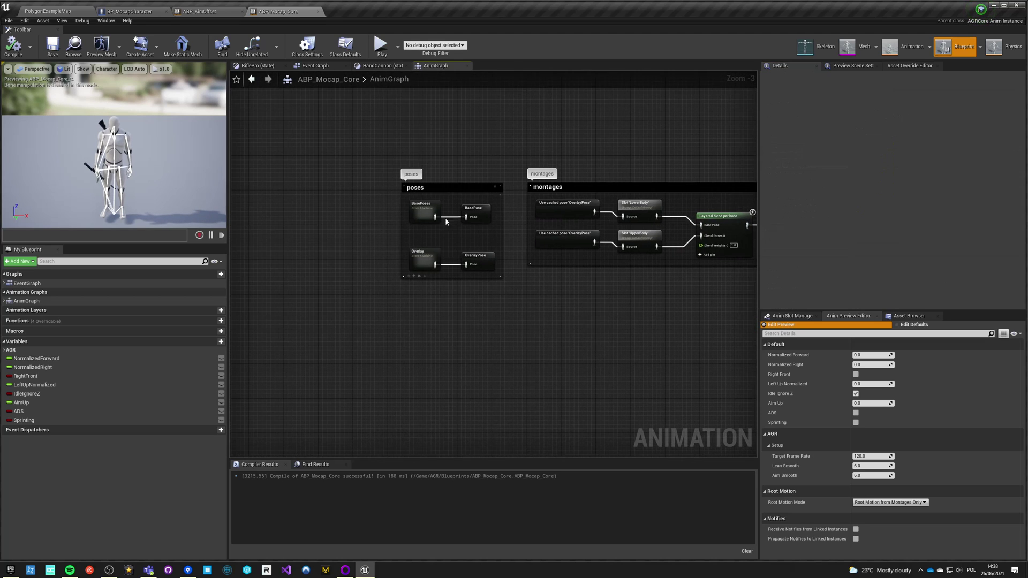
pyautogui.moveTo(448, 216); pyautogui.dragTo(515, 256, button='right')
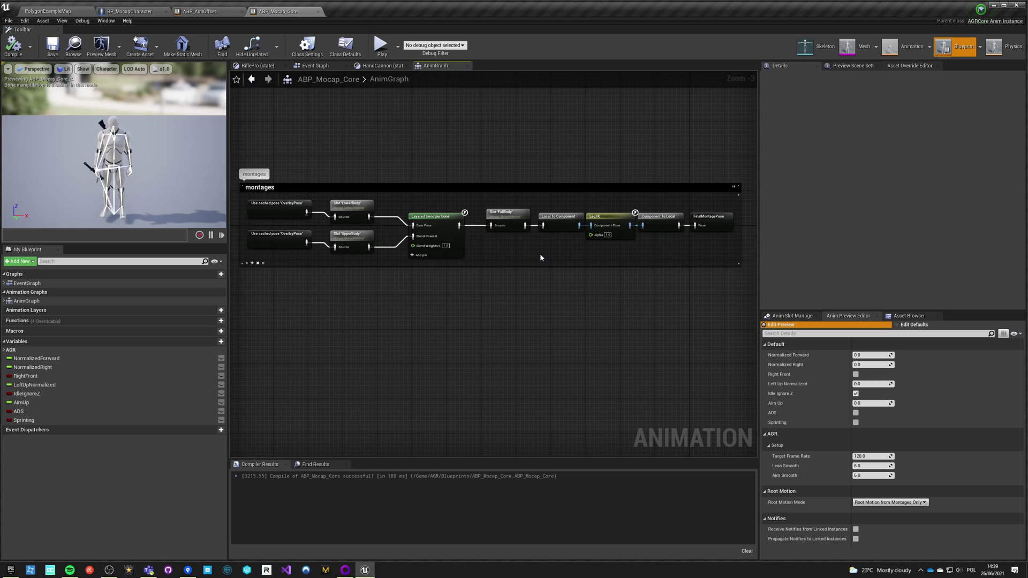
# Space out the Leg IK, Component To Local and FinalMontagePose nodes slightly within the montages group
pyautogui.scroll(3, 639, 246)
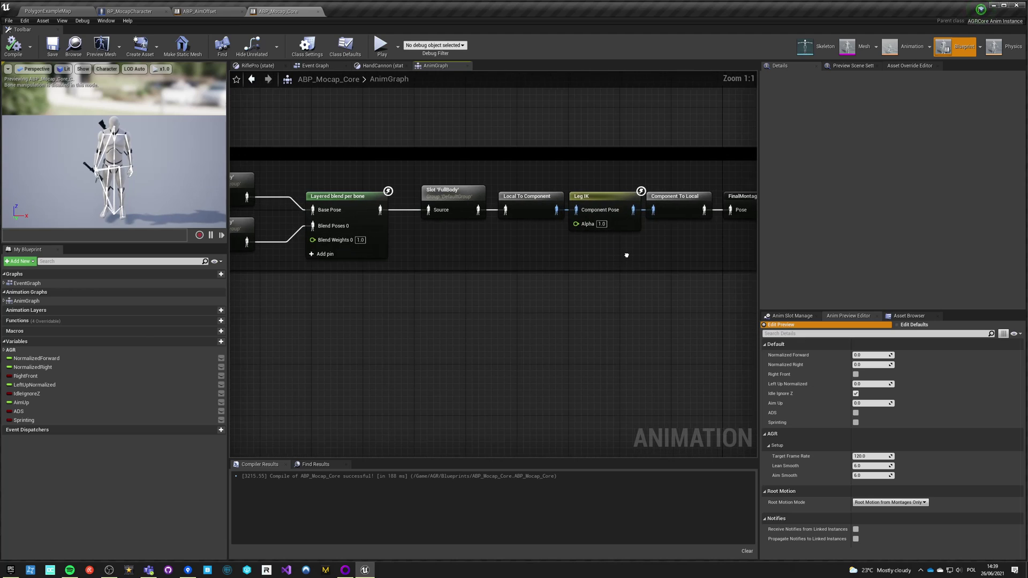
pyautogui.moveTo(456, 195); pyautogui.dragTo(604, 227)
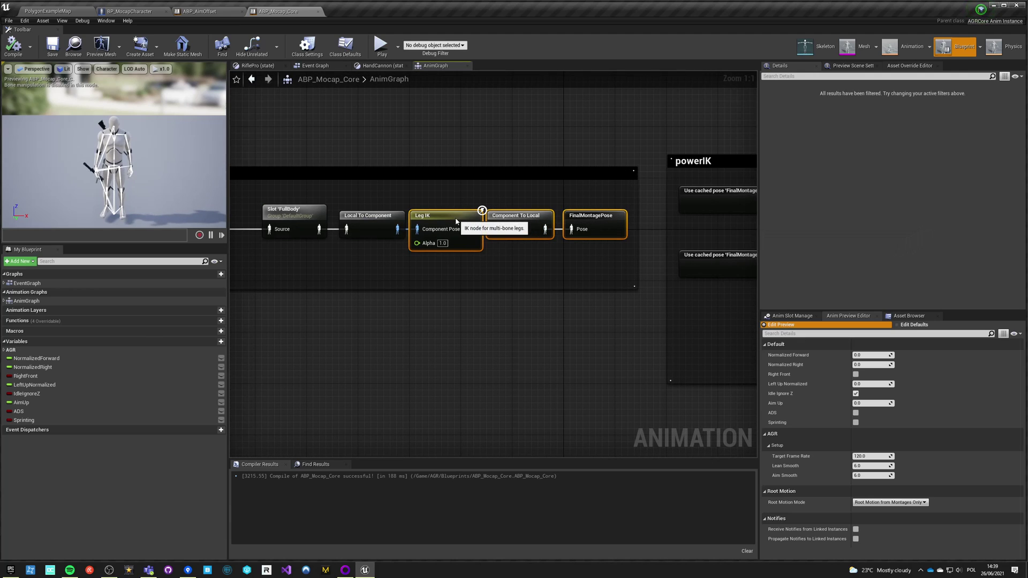
pyautogui.moveTo(458, 215); pyautogui.dragTo(465, 214)
pyautogui.moveTo(525, 199)
pyautogui.mouseDown()
pyautogui.moveTo(571, 217)
pyautogui.moveTo(533, 214)
pyautogui.mouseUp()
pyautogui.click(501, 261)
pyautogui.moveTo(500, 260); pyautogui.dragTo(582, 268, button='right')
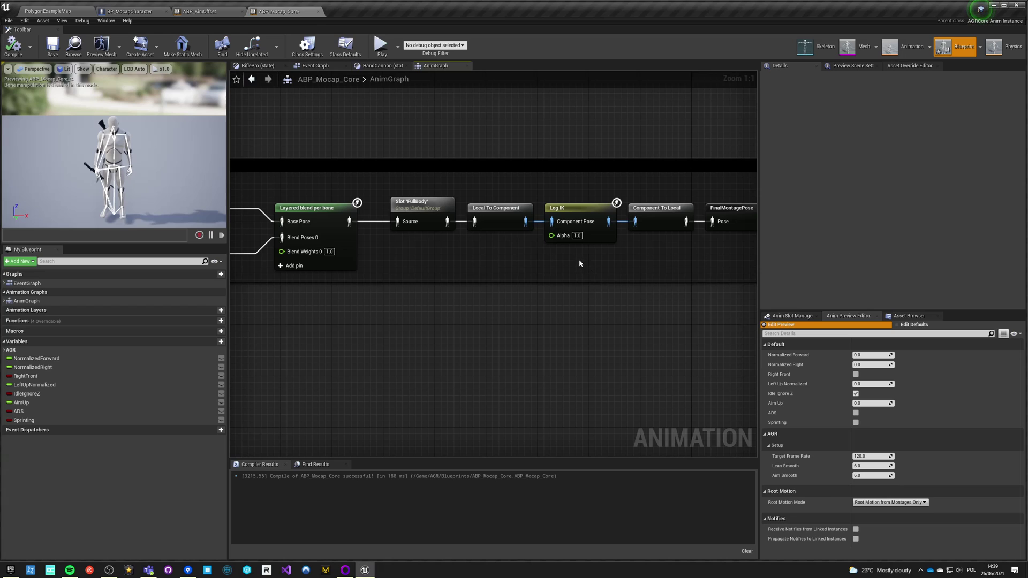
# Follow FinalMontagePose into the powerIK group and inspect the upper Power IK Ground node
pyautogui.moveTo(642, 288); pyautogui.dragTo(510, 255, button='right')
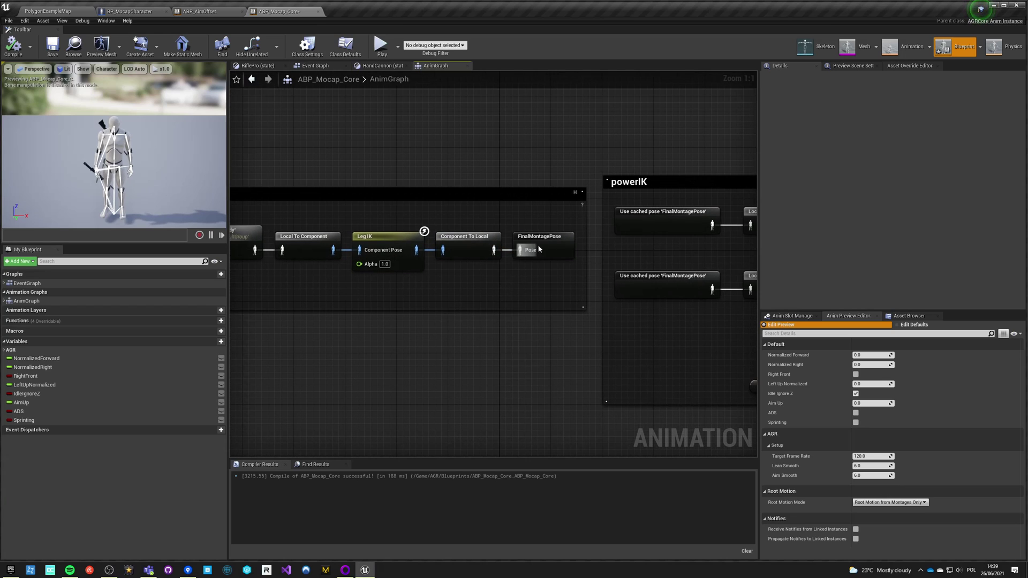
pyautogui.click(535, 259)
pyautogui.click(532, 288)
pyautogui.moveTo(532, 288); pyautogui.dragTo(184, 275, button='right')
pyautogui.scroll(-1, 339, 294)
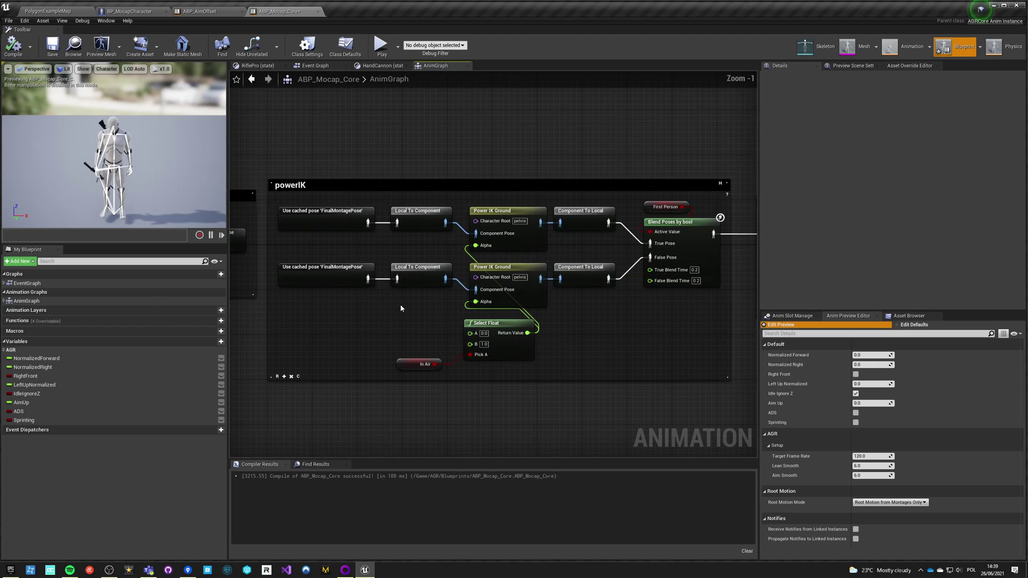
pyautogui.click(491, 211)
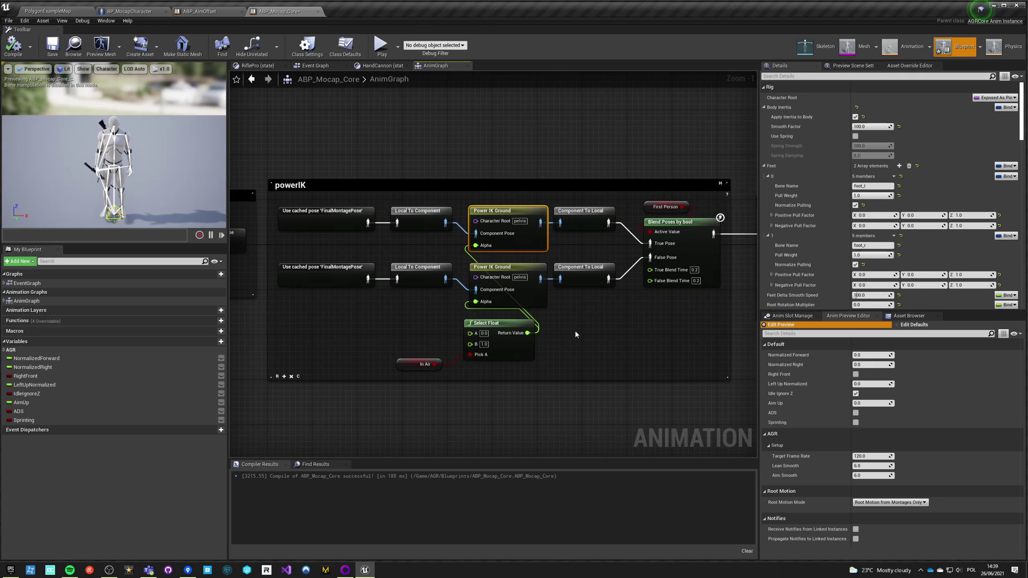
pyautogui.click(359, 319)
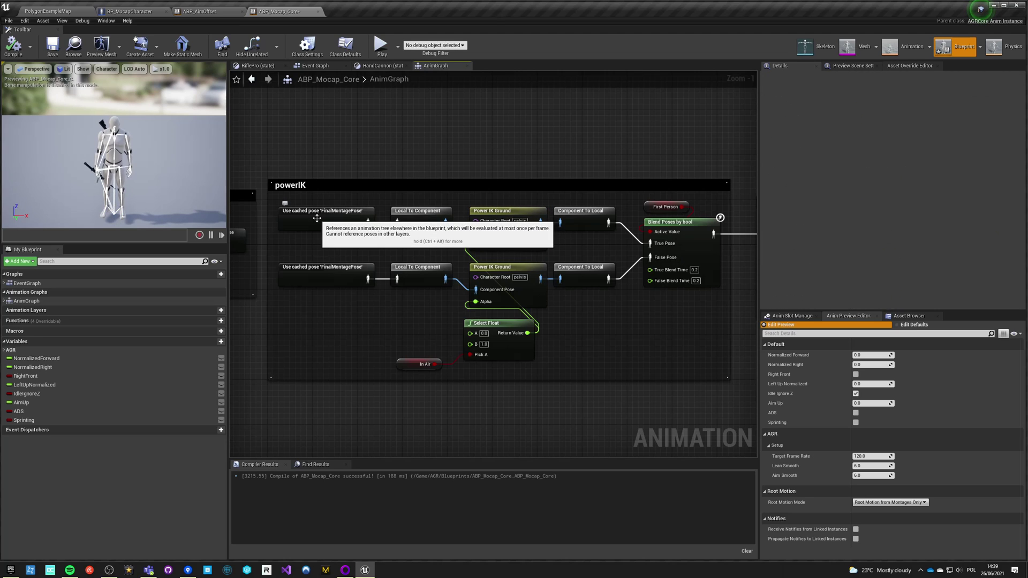
# Examine the powerIK group's two cached-pose chains, the First Person blend input and the In Air Select Float nodes
pyautogui.click(324, 277)
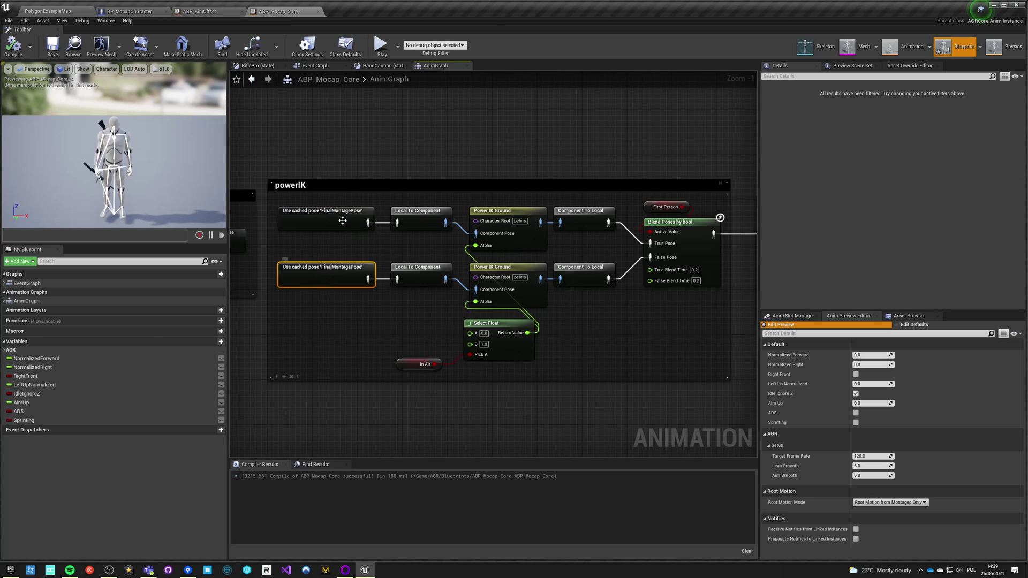
pyautogui.moveTo(301, 307)
pyautogui.mouseDown(button='right')
pyautogui.moveTo(492, 297)
pyautogui.moveTo(288, 301)
pyautogui.mouseUp(button='right')
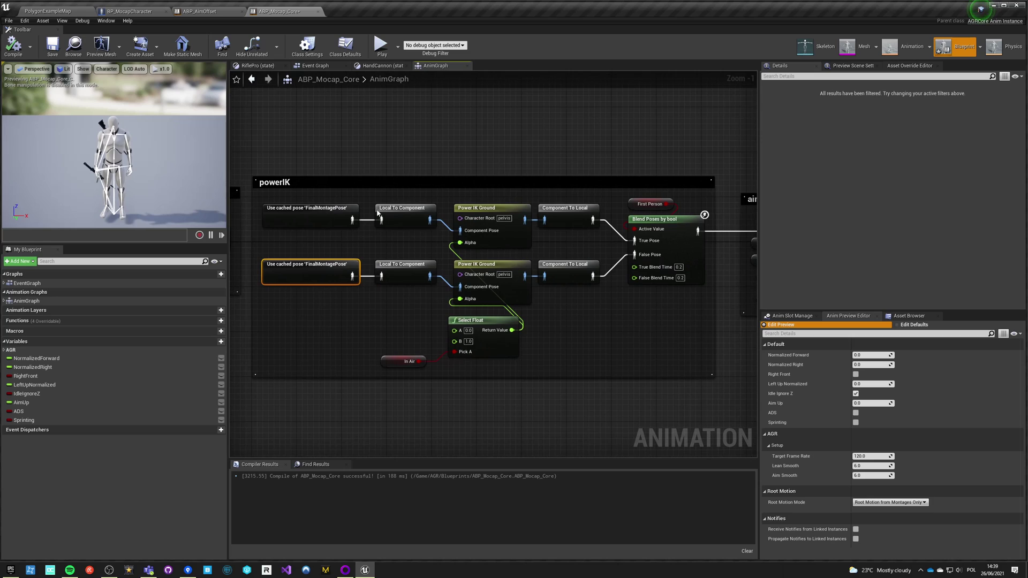
pyautogui.moveTo(601, 314); pyautogui.dragTo(592, 312, button='right')
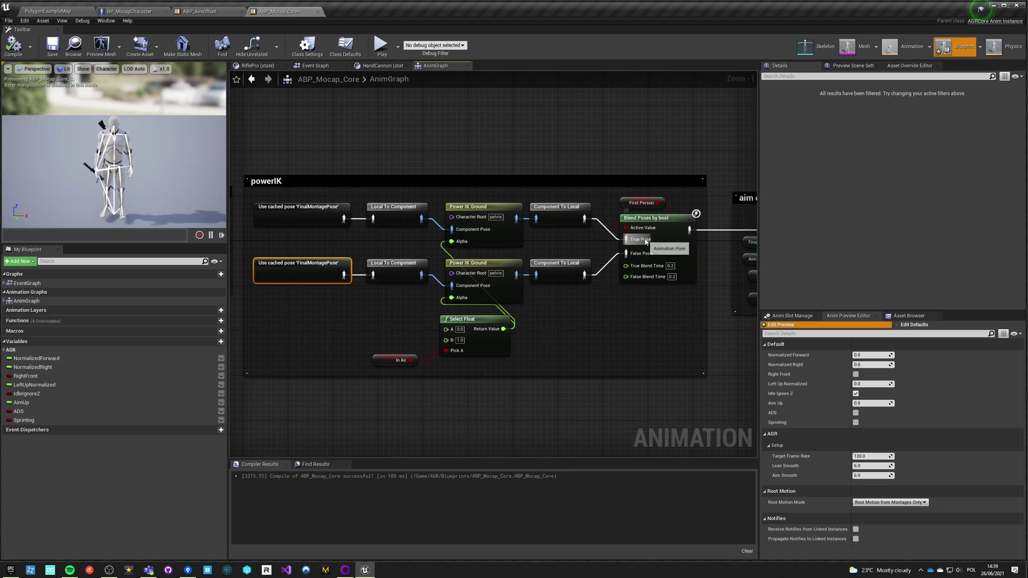
pyautogui.click(615, 326)
pyautogui.click(624, 203)
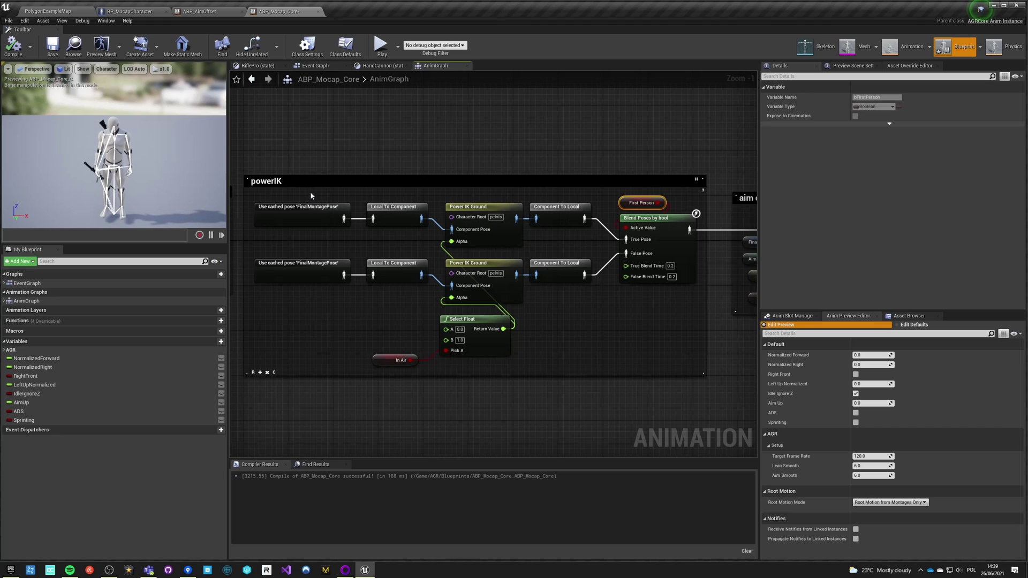
pyautogui.moveTo(294, 192); pyautogui.dragTo(592, 242)
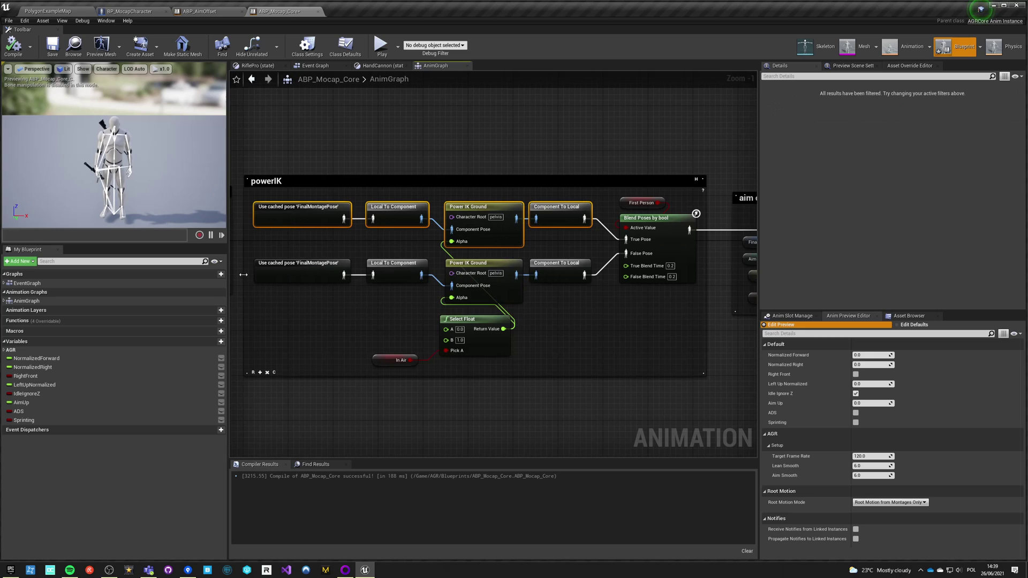
pyautogui.moveTo(249, 274); pyautogui.dragTo(609, 367)
pyautogui.click(594, 348)
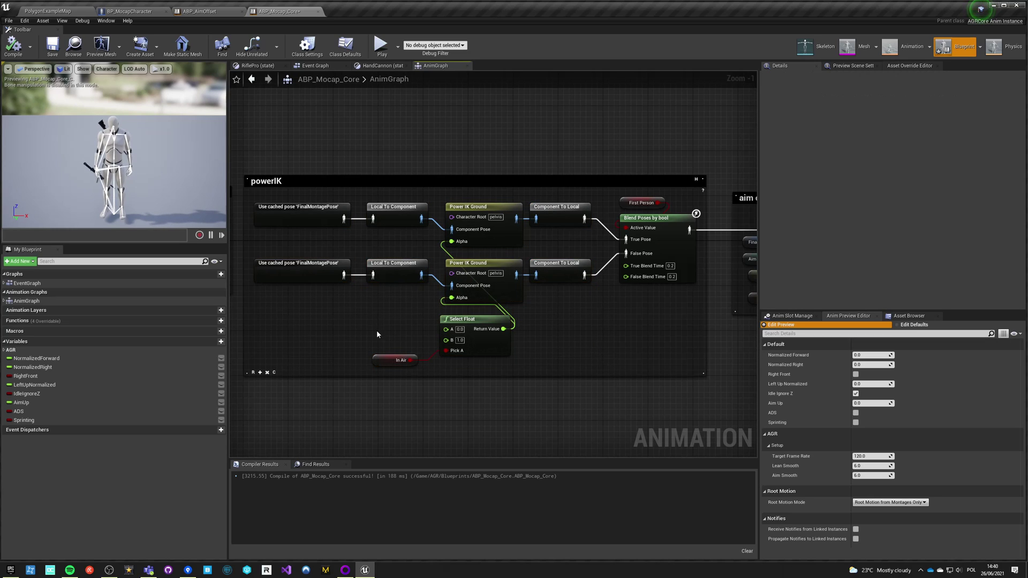
pyautogui.moveTo(376, 330); pyautogui.dragTo(478, 362)
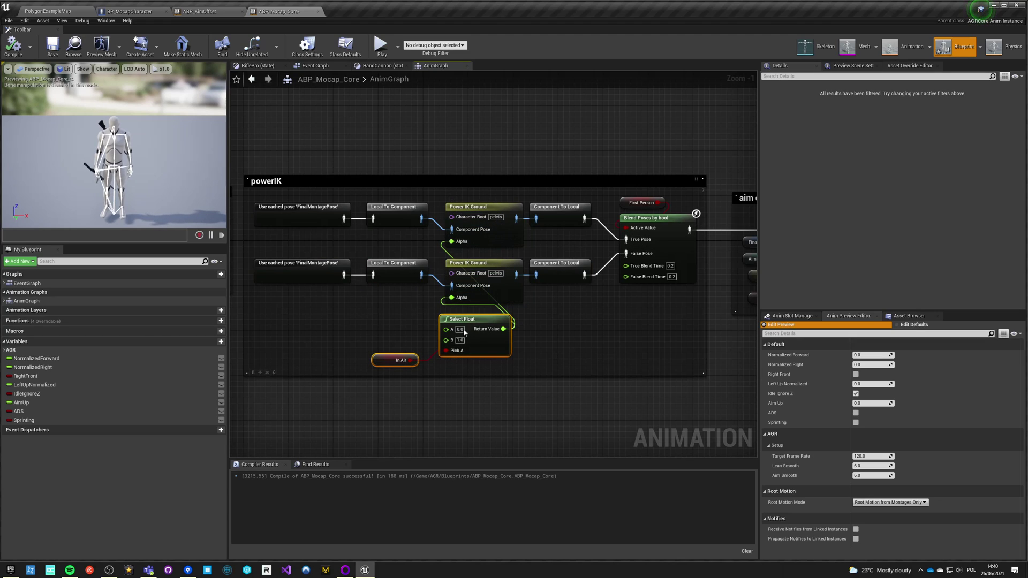
pyautogui.click(398, 244)
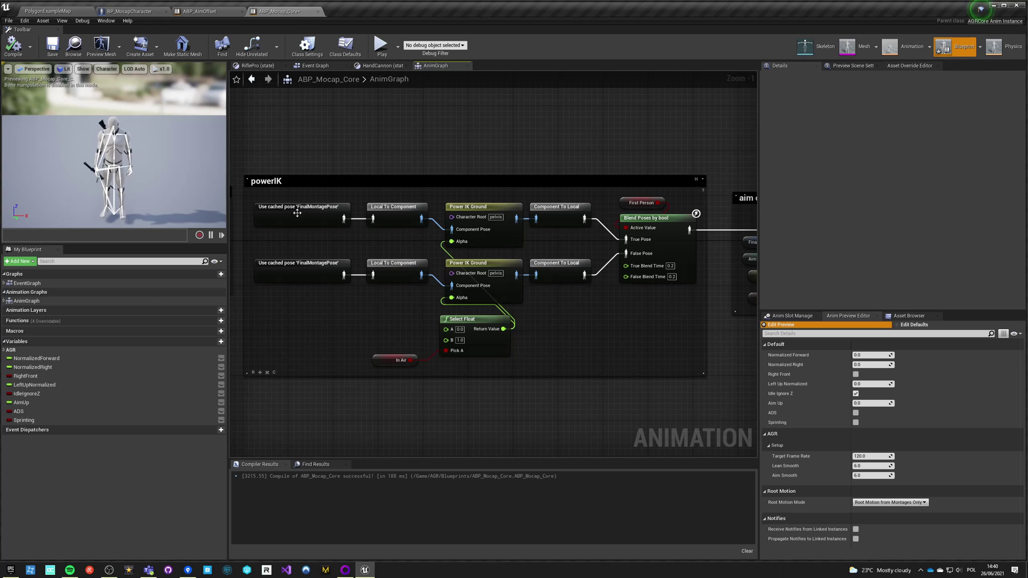
# Examine the upper Power IK Ground node's Body Inertia, Feet and Ground Collision settings
pyautogui.click(485, 210)
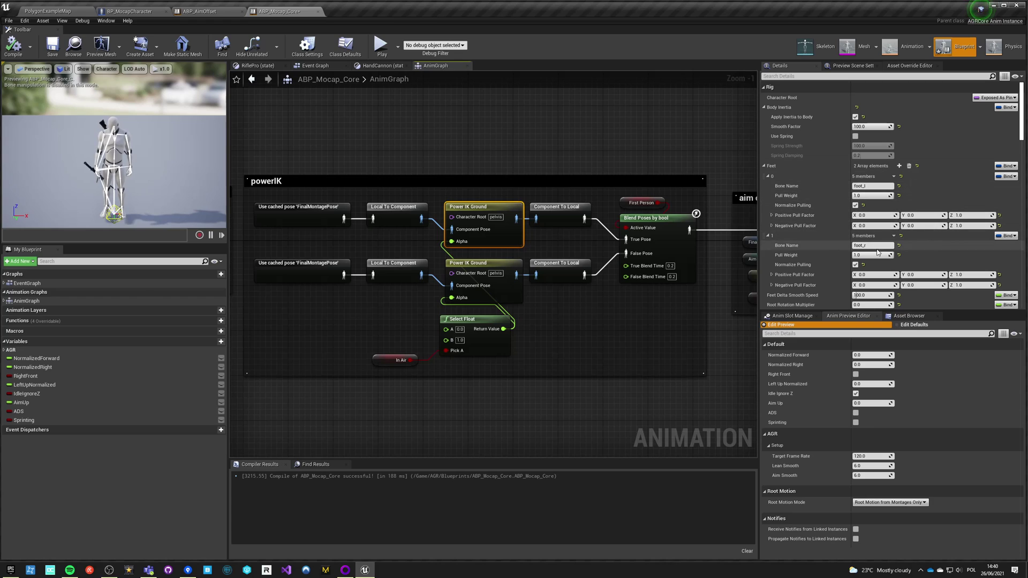
pyautogui.scroll(-3, 930, 252)
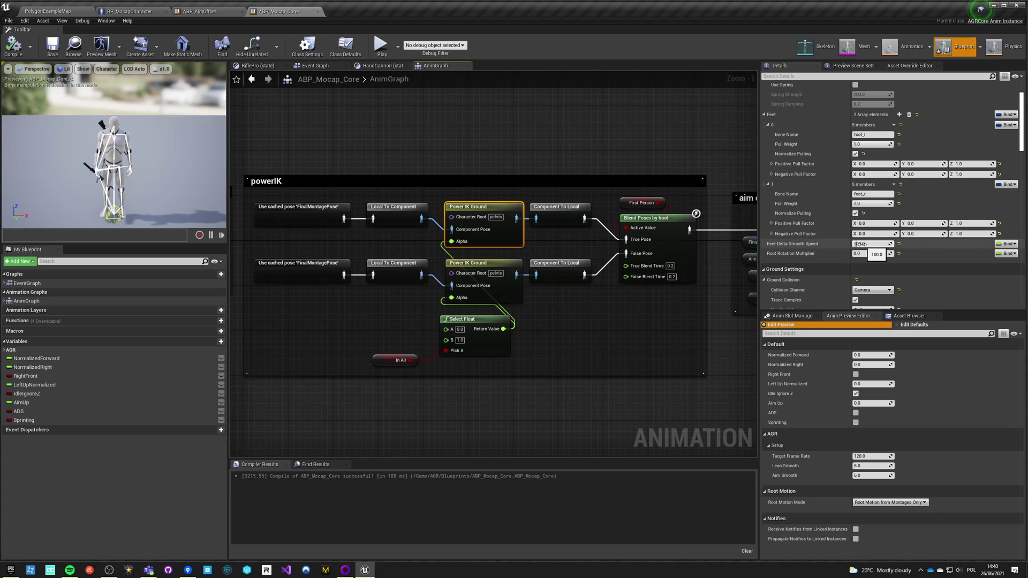
pyautogui.scroll(-2, 860, 246)
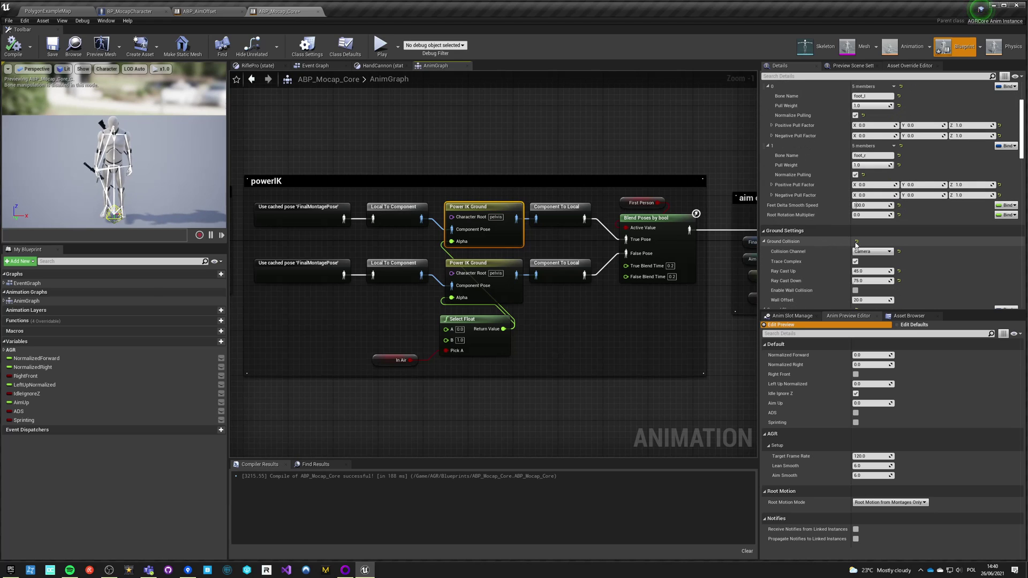
pyautogui.scroll(-2, 856, 245)
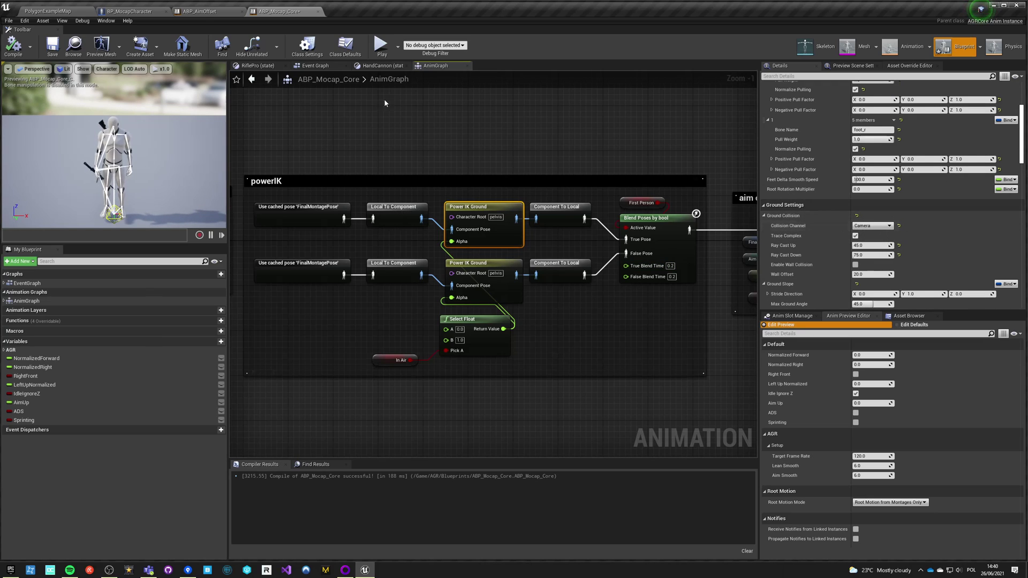
# Switch to the BP_MocapCharacter blueprint and inspect the properties of its Capsule Component and Mesh
pyautogui.click(132, 11)
pyautogui.click(35, 62)
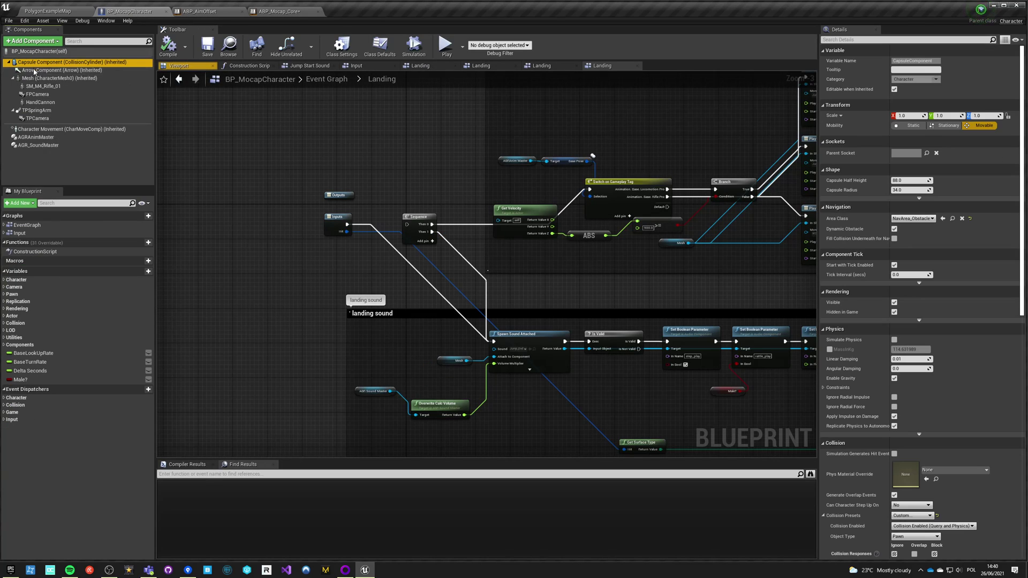
pyautogui.click(34, 78)
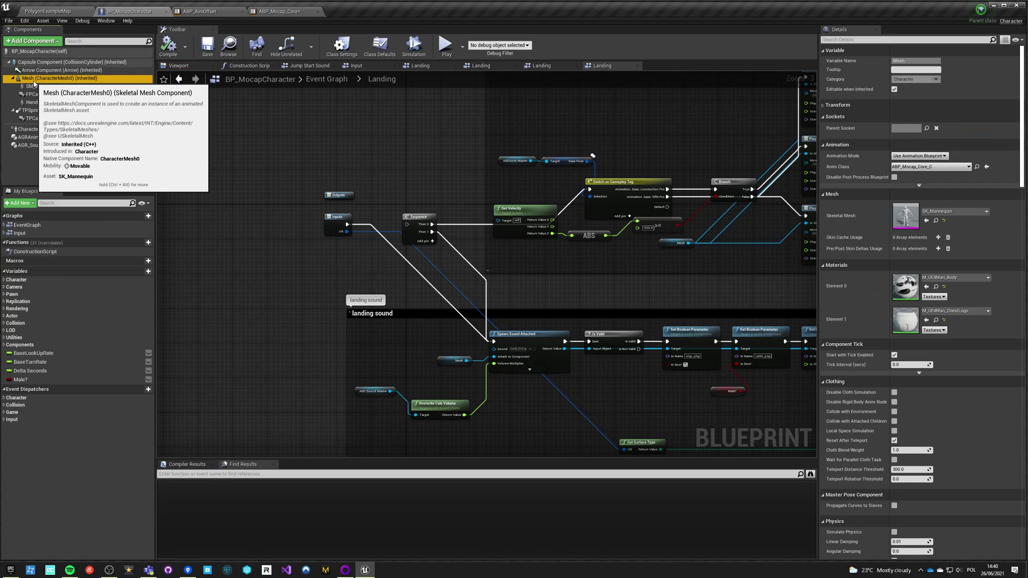
pyautogui.click(40, 63)
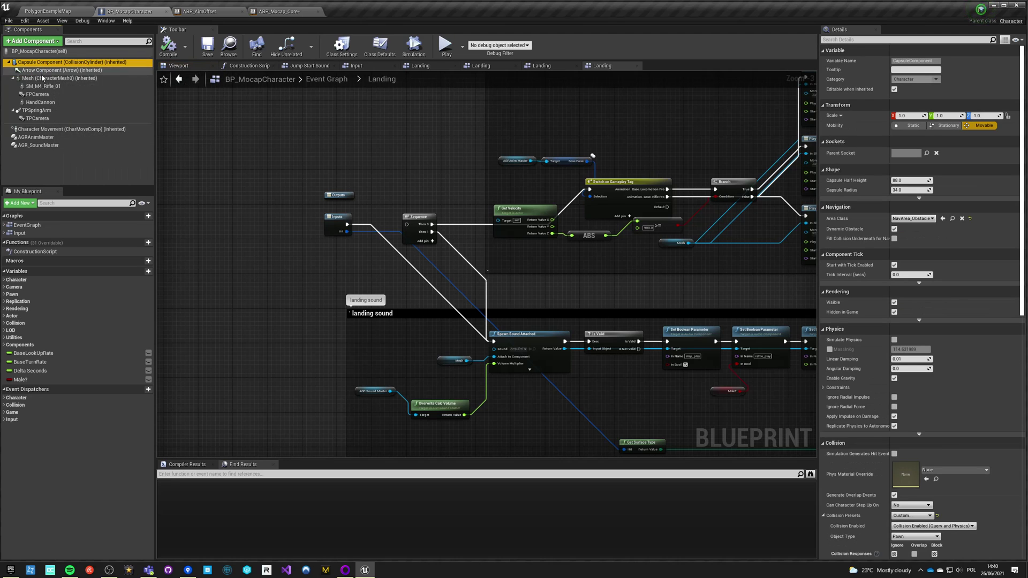
pyautogui.click(34, 78)
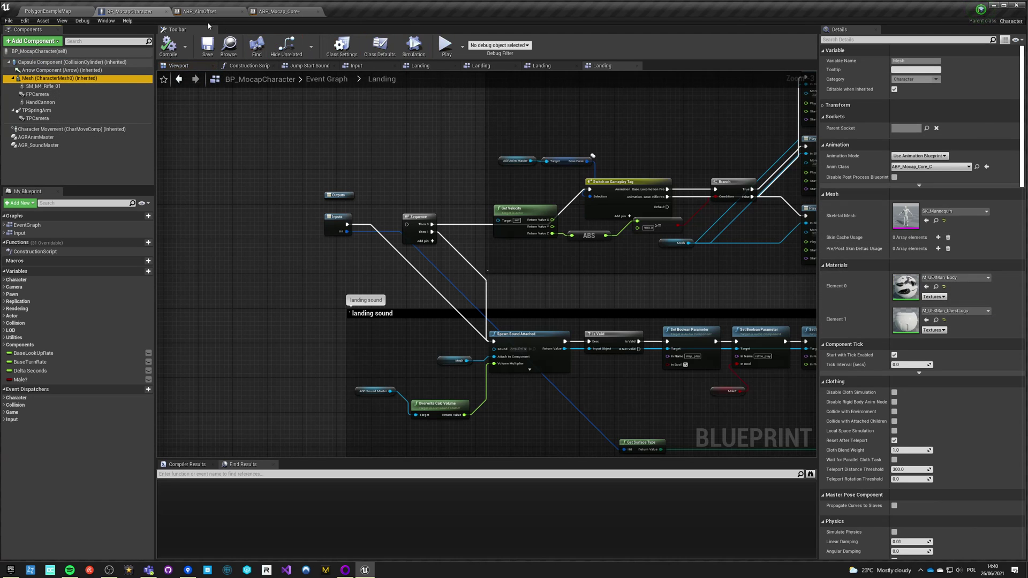
# Return to ABP_Mocap_Core and examine the upper Power IK Ground node's ground settings, from Ground Collision through Ground Slope to Static Foot Offset
pyautogui.click(278, 12)
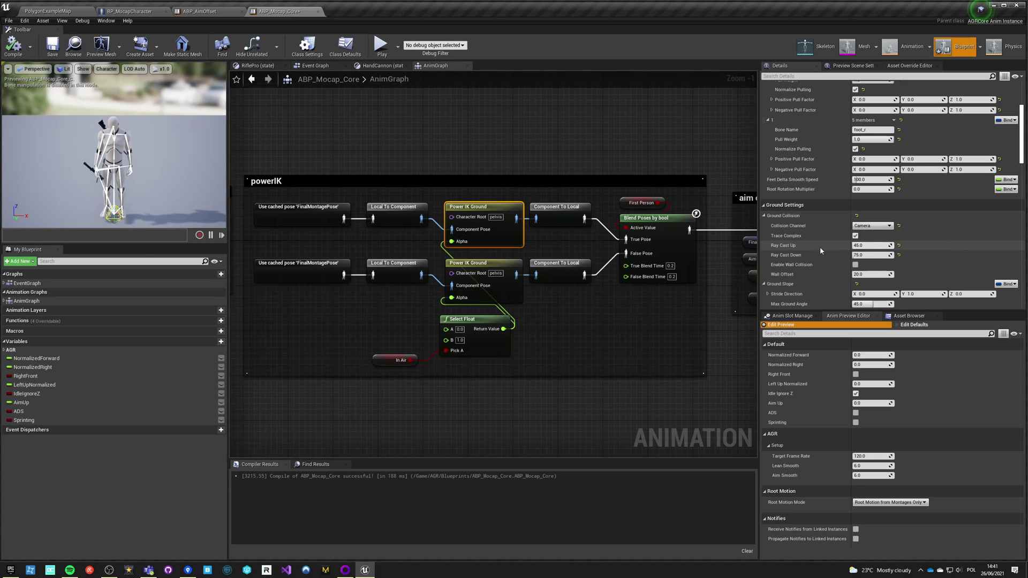
pyautogui.scroll(-5, 825, 268)
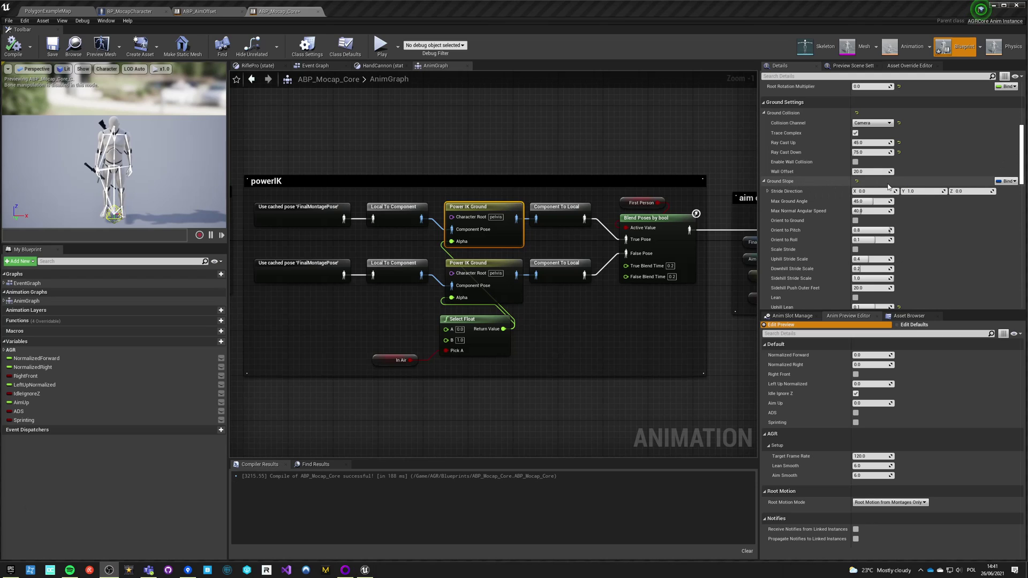
pyautogui.scroll(-3, 892, 192)
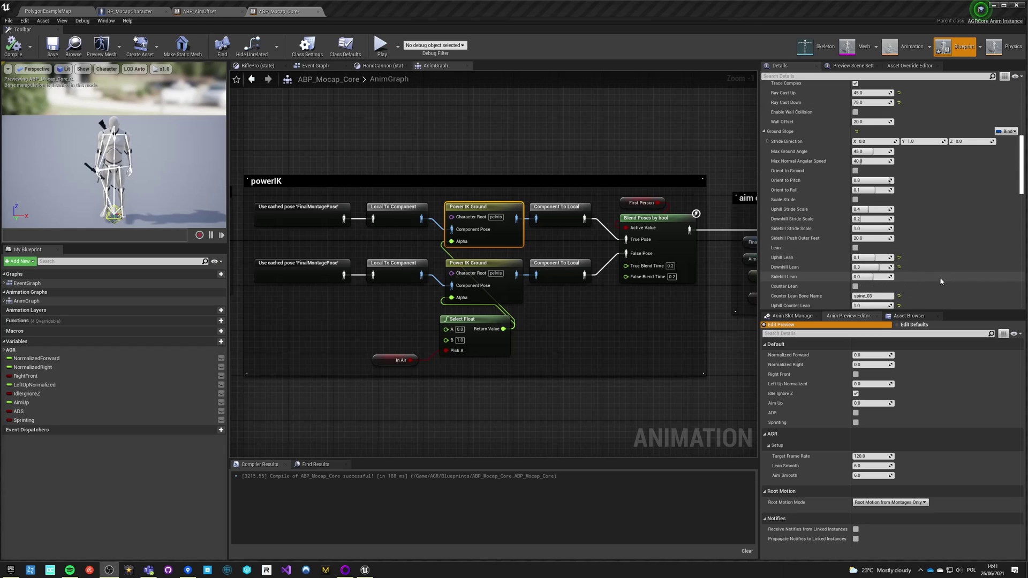
pyautogui.scroll(-2, 937, 276)
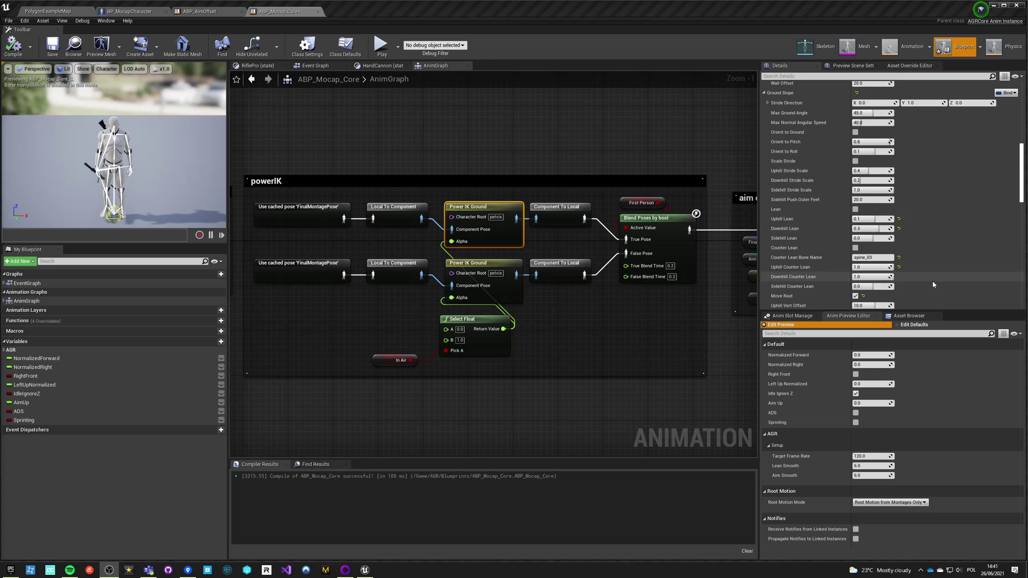
pyautogui.scroll(-1, 933, 281)
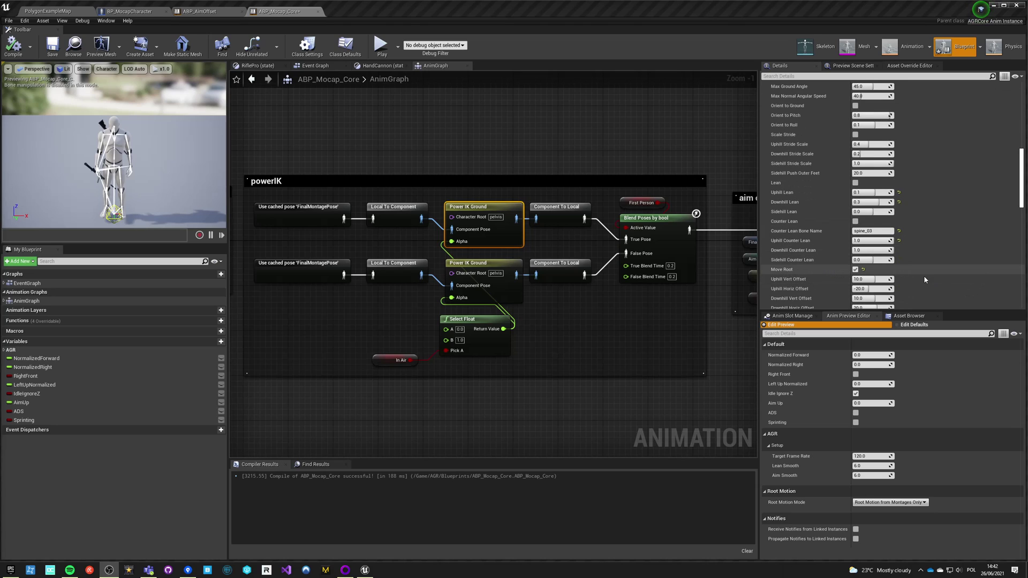
pyautogui.scroll(-3, 926, 283)
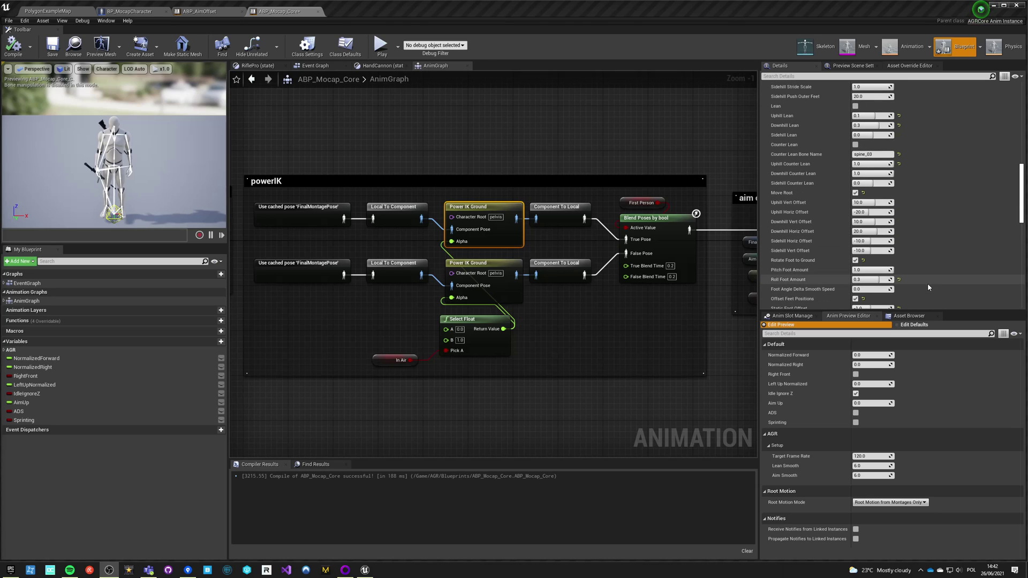
pyautogui.scroll(-1, 910, 282)
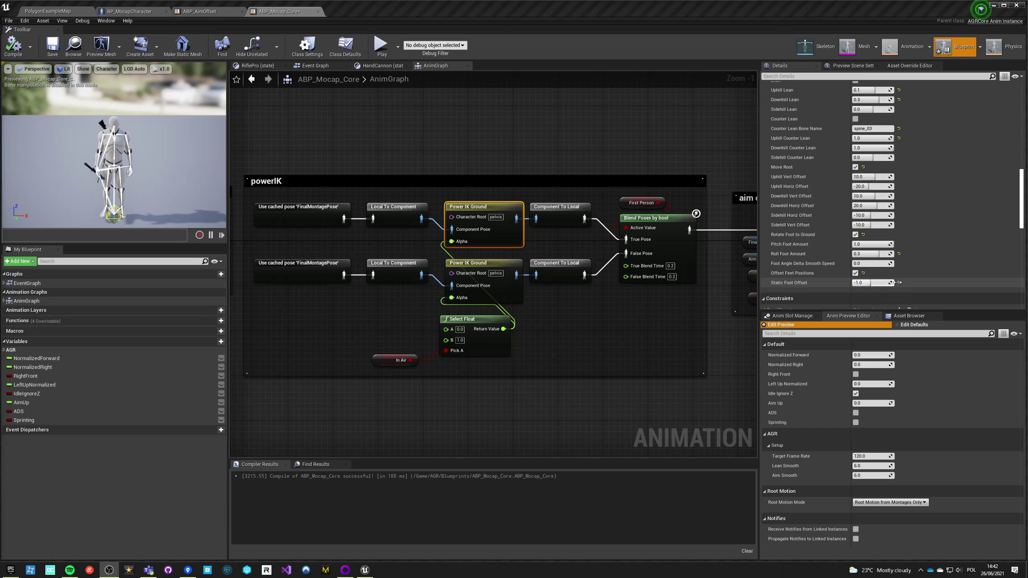
# Reset the upper Power IK Ground node's Static Foot Offset to its default and compile the animation blueprint
pyautogui.moveTo(898, 282); pyautogui.dragTo(899, 284)
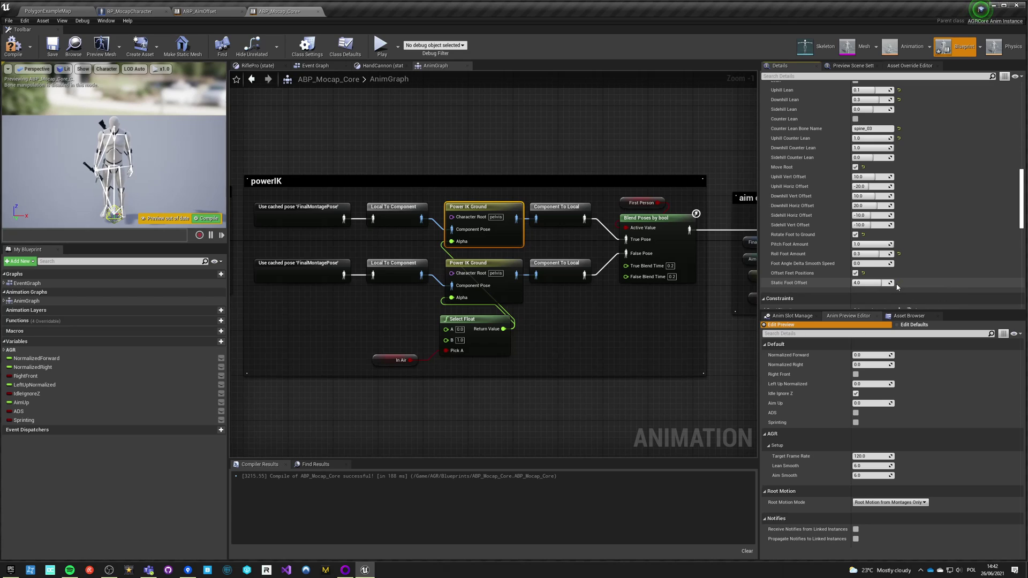
pyautogui.click(13, 46)
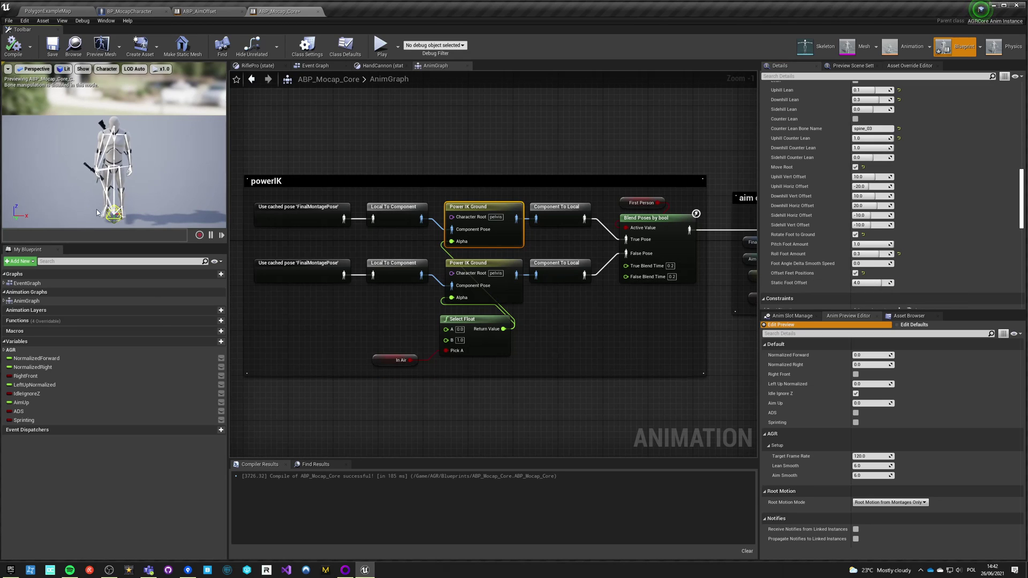
# Set the upper Power IK Ground node's Static Foot Offset to -1, and compile and save the animation blueprint
pyautogui.click(877, 282)
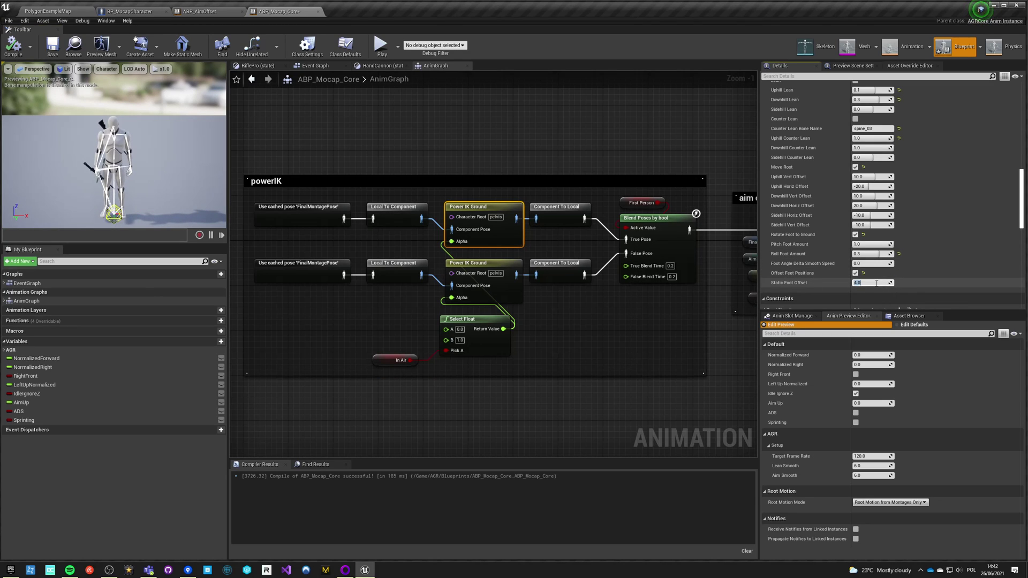
pyautogui.write('-1')
pyautogui.press('Return')
pyautogui.click(13, 46)
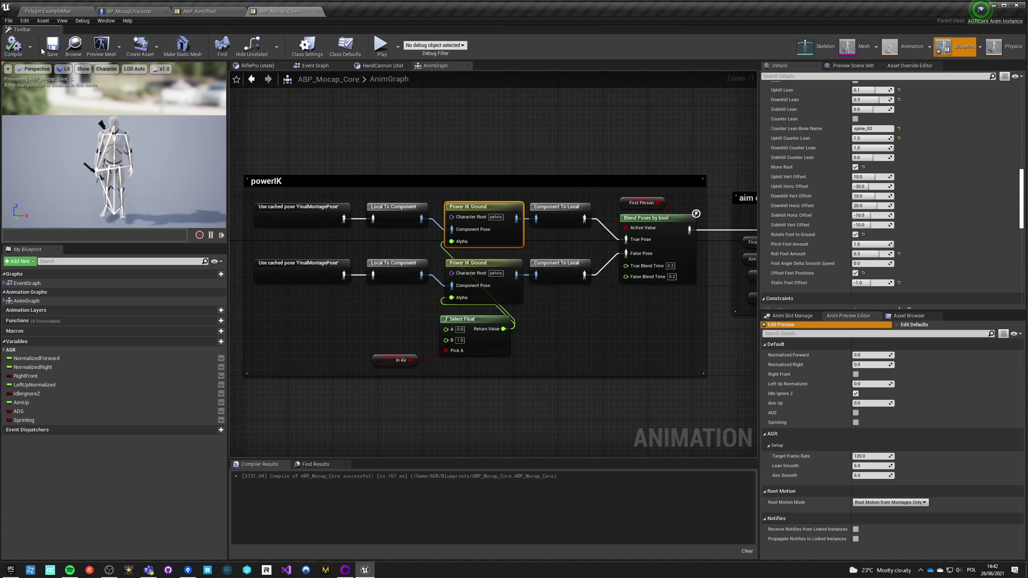
pyautogui.click(52, 46)
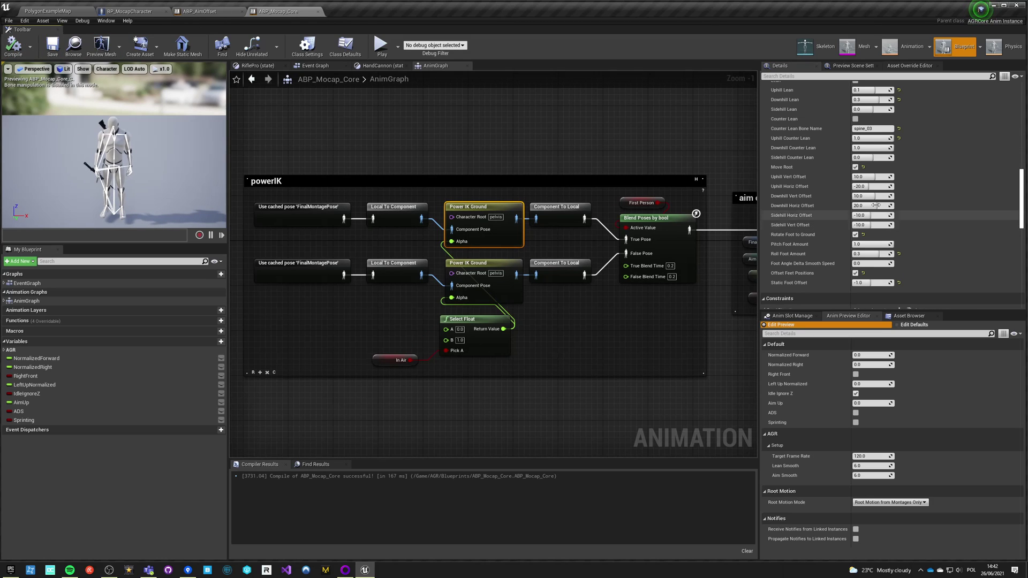
# Examine the upper Power IK Ground node's calf Bend Directions constraints and its Solver, Debug and Alpha settings
pyautogui.scroll(-2, 933, 230)
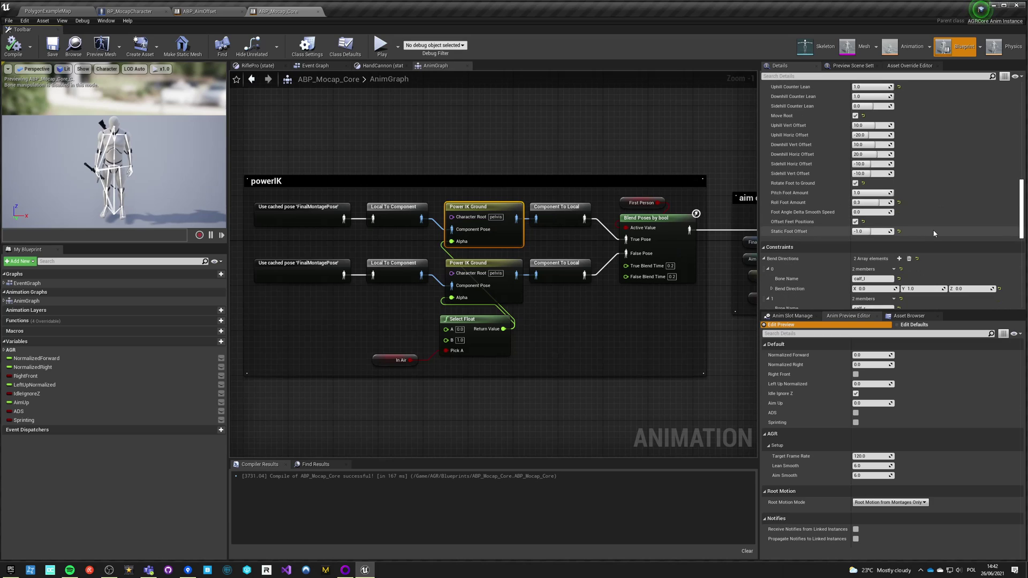
pyautogui.scroll(-2, 935, 232)
pyautogui.scroll(-2, 938, 231)
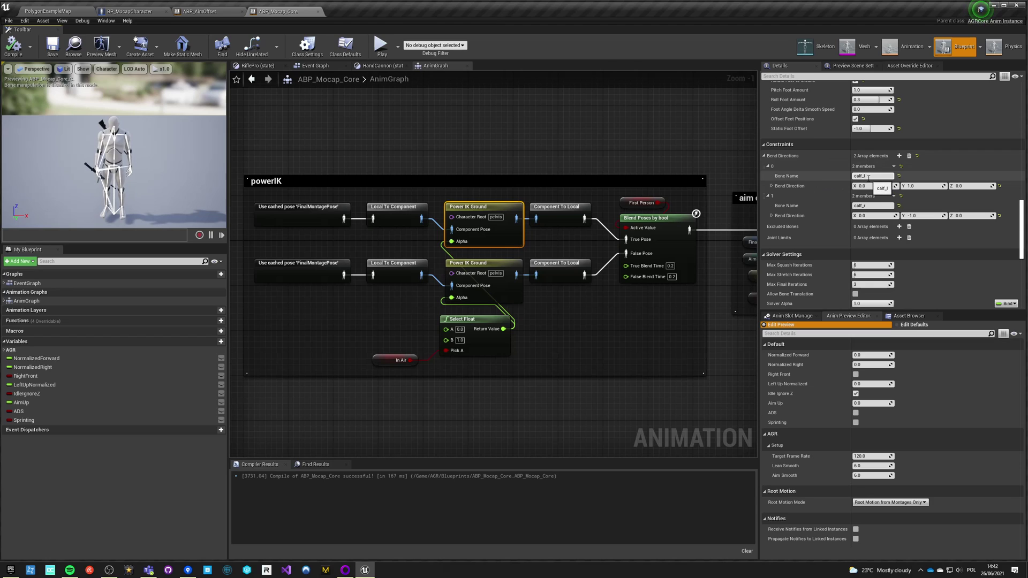
pyautogui.click(915, 186)
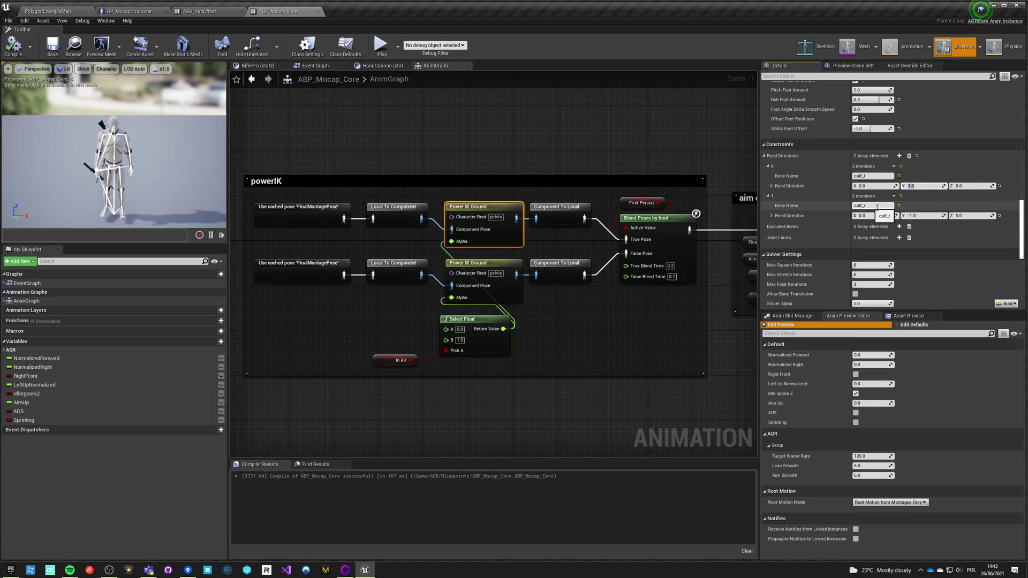
pyautogui.click(795, 232)
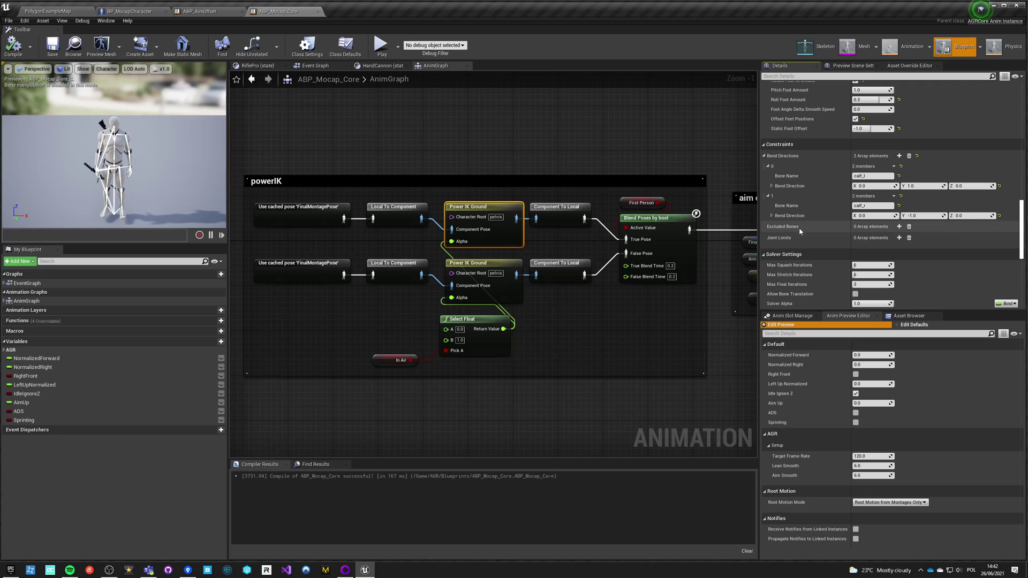
pyautogui.scroll(-2, 832, 219)
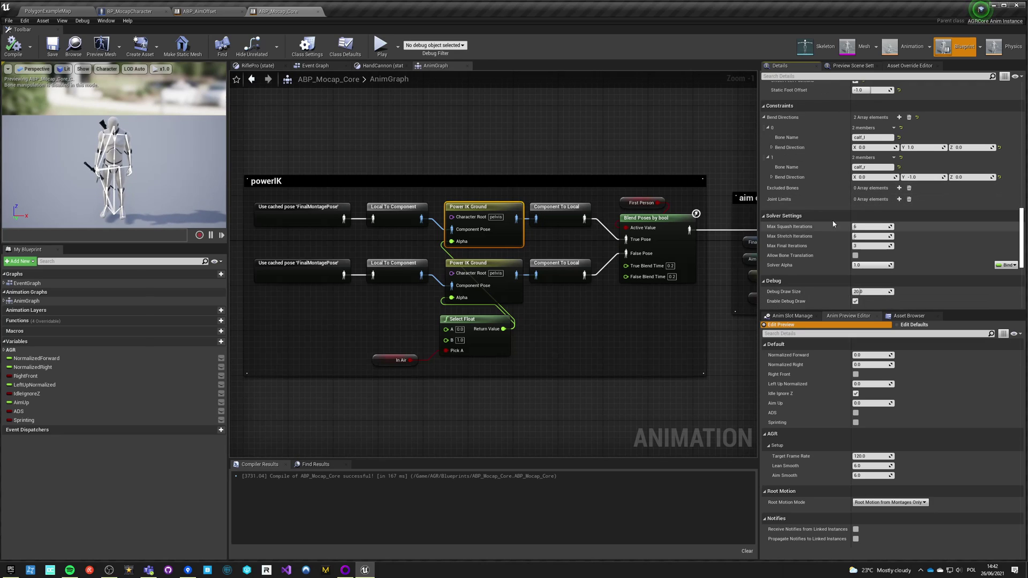
pyautogui.scroll(-3, 825, 235)
pyautogui.scroll(-6, 815, 246)
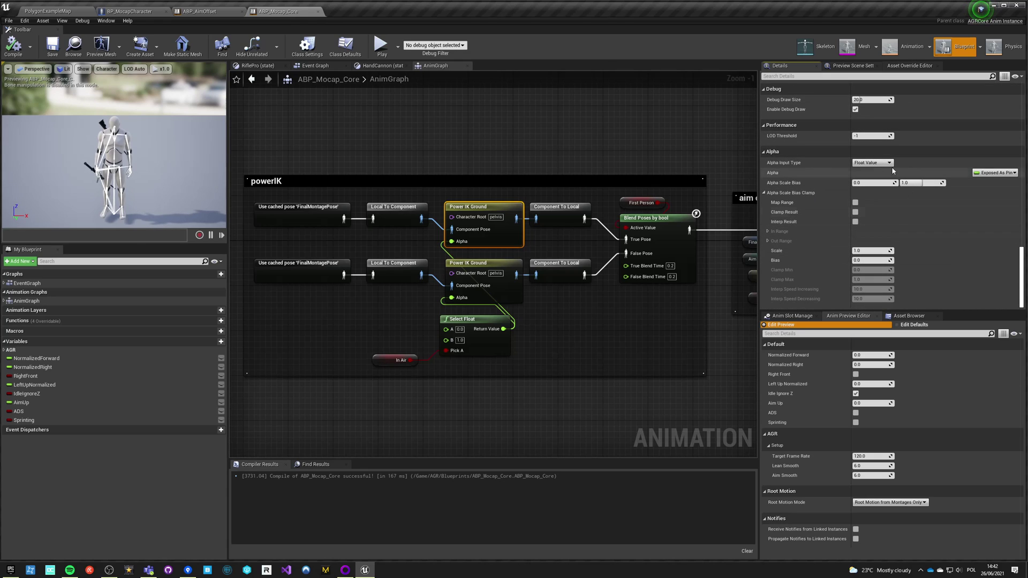
# Inspect the lower Power IK Ground node's spring-based Body Inertia settings and its Feet smoothing options
pyautogui.click(485, 264)
pyautogui.scroll(10, 850, 247)
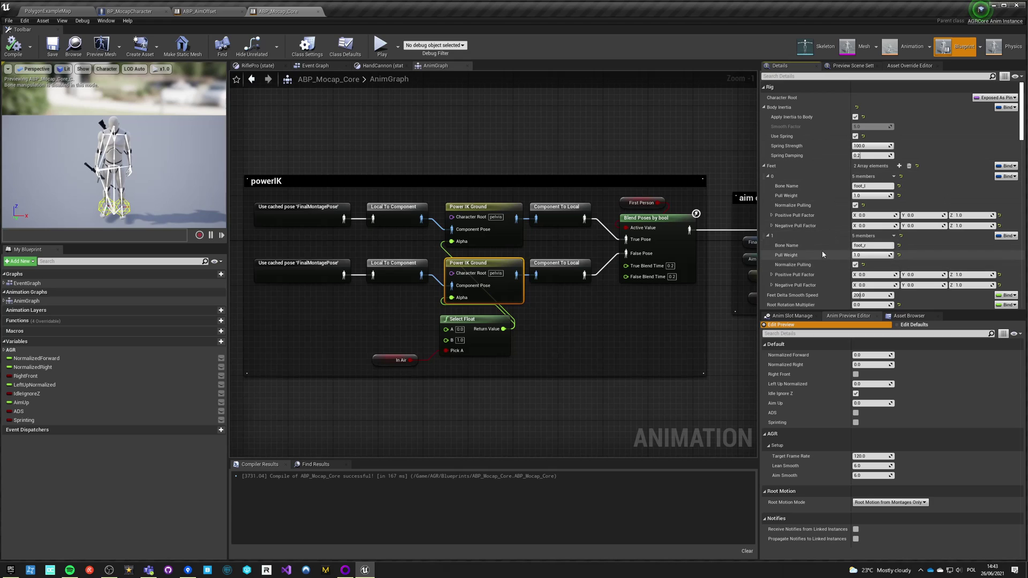
pyautogui.scroll(-5, 821, 252)
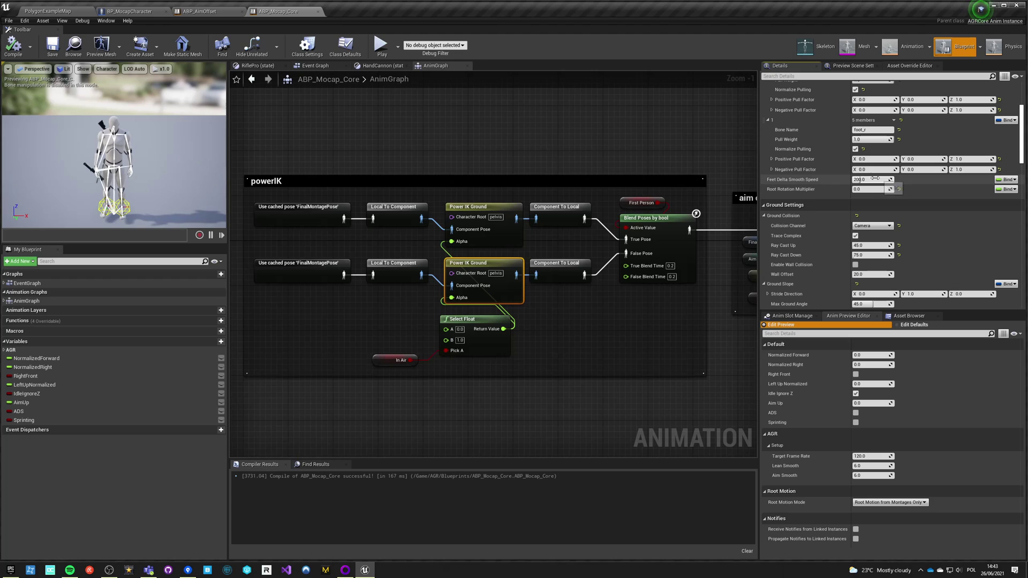
pyautogui.scroll(5, 862, 155)
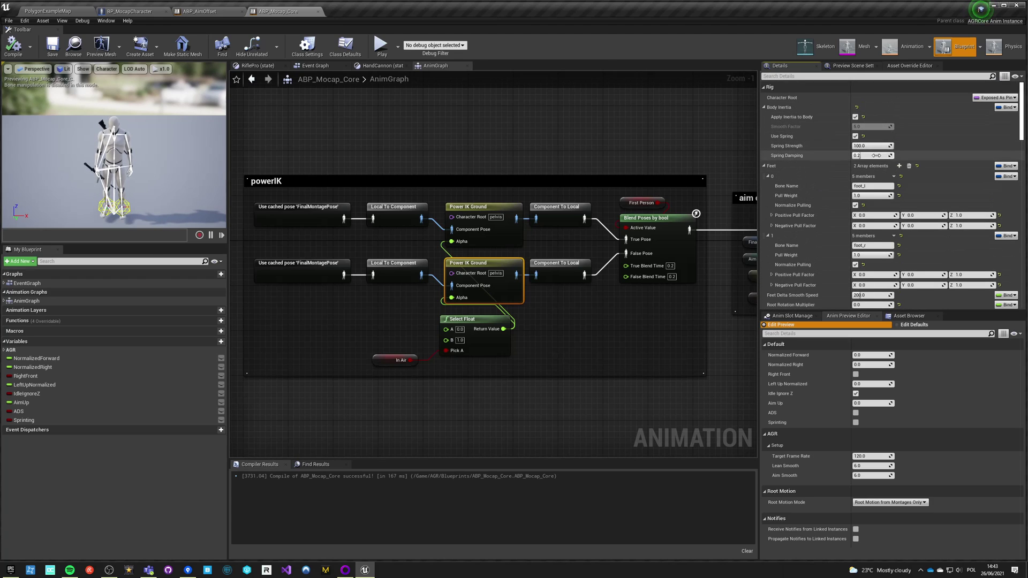
# Review the lower Power IK Ground node's Ground Collision, Ground Slope, Constraints and Solver settings
pyautogui.scroll(-3, 830, 199)
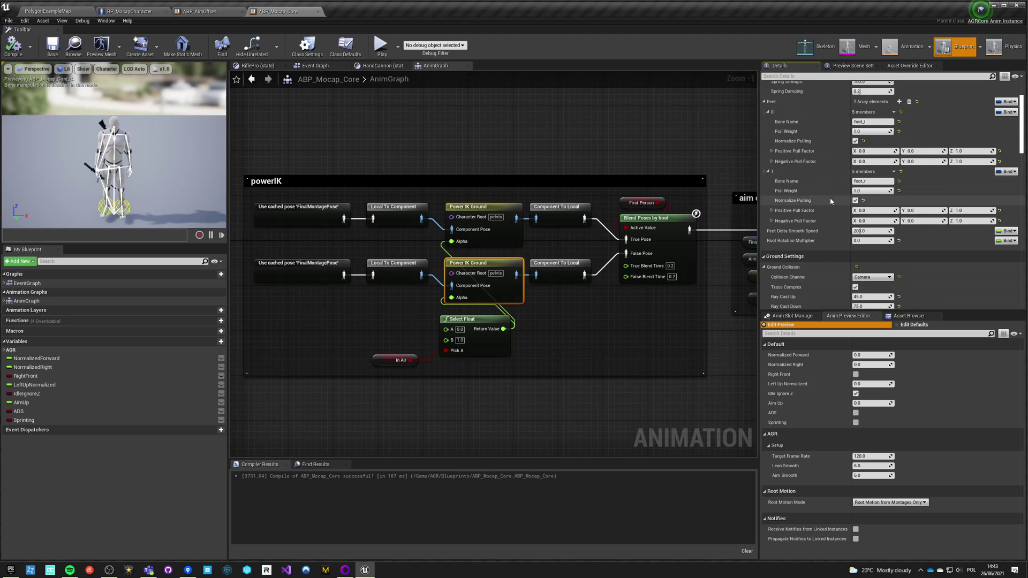
pyautogui.scroll(-4, 833, 200)
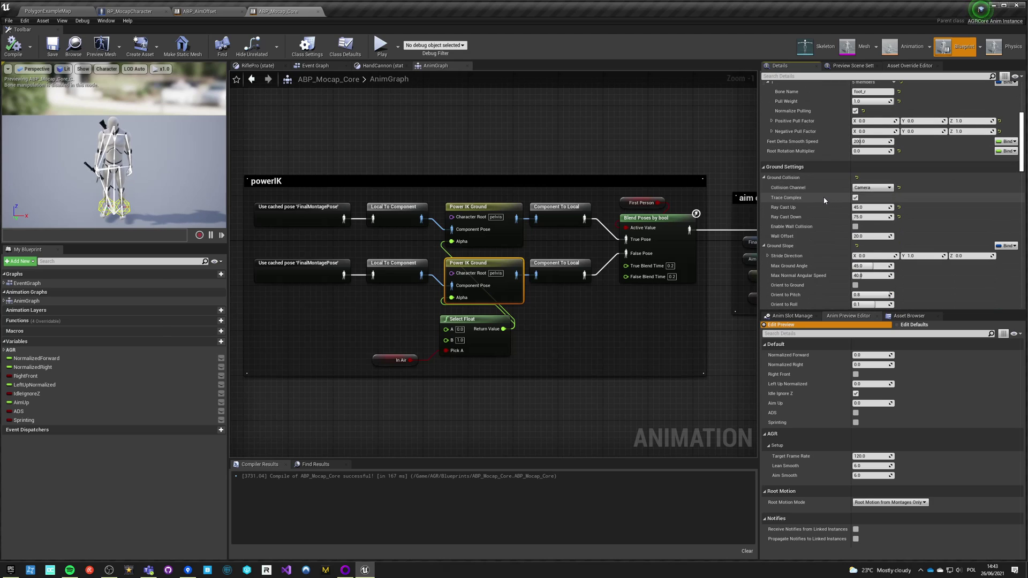
pyautogui.scroll(-3, 824, 234)
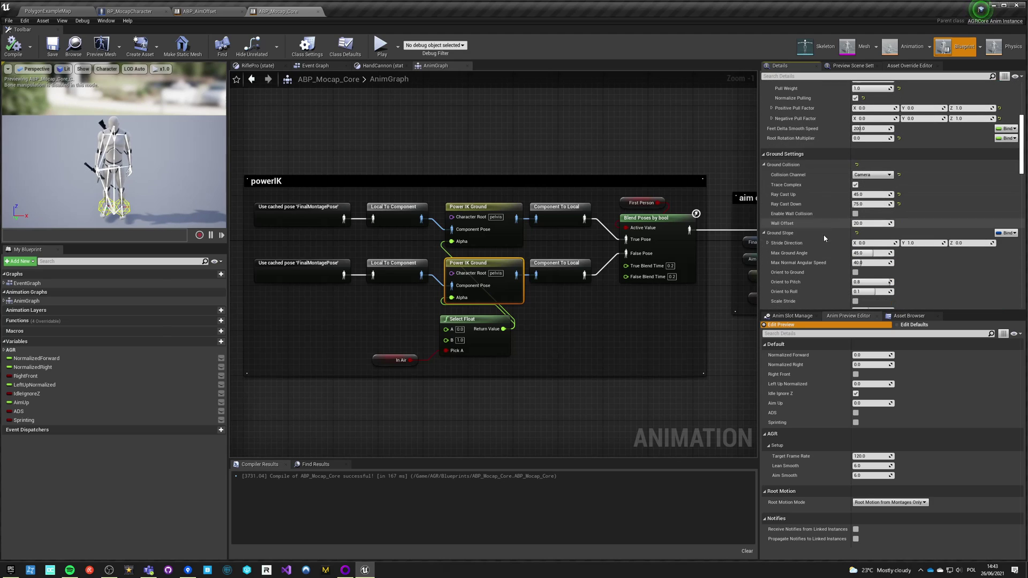
pyautogui.scroll(-5, 878, 204)
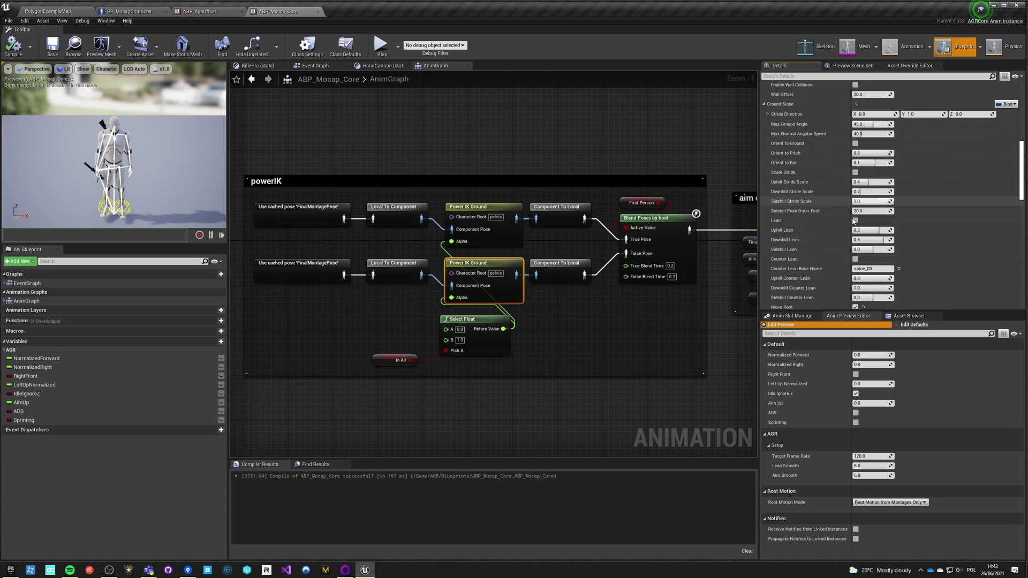
pyautogui.scroll(-4, 883, 219)
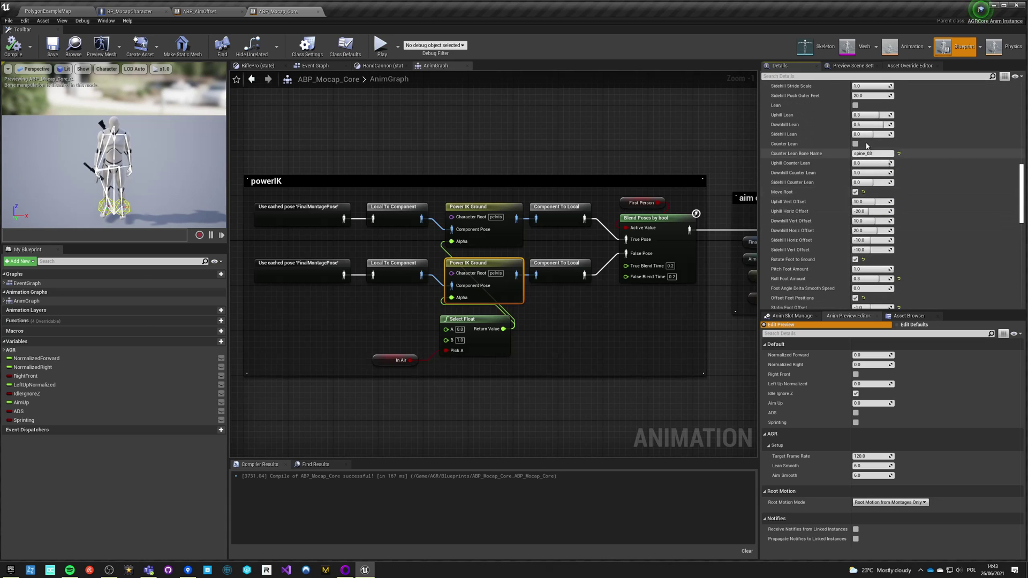
pyautogui.scroll(-7, 868, 241)
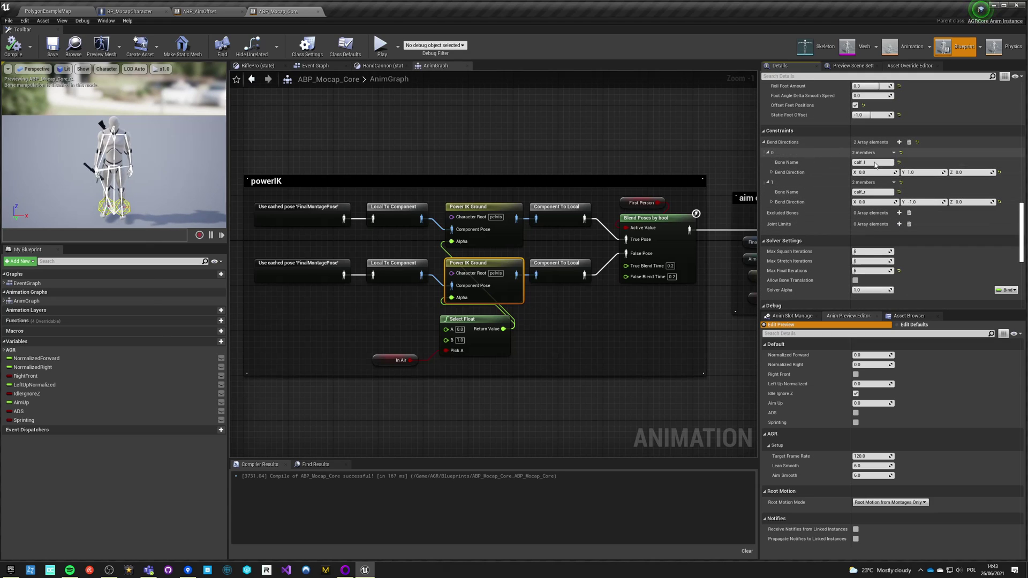
# Set the upper Power IK Ground node's Max Final Iterations to 6 and compile the animation blueprint
pyautogui.scroll(-2, 919, 212)
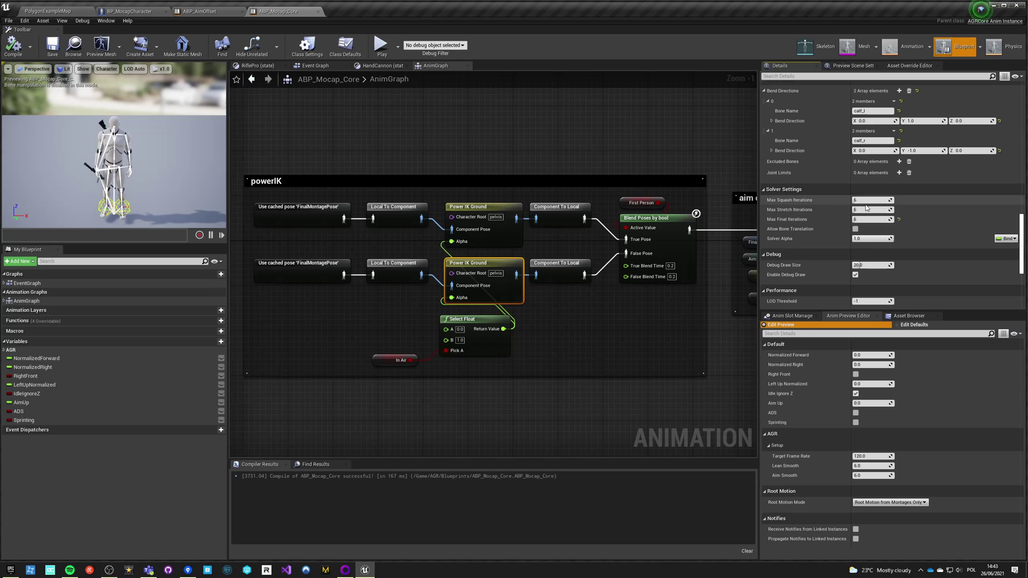
pyautogui.click(487, 210)
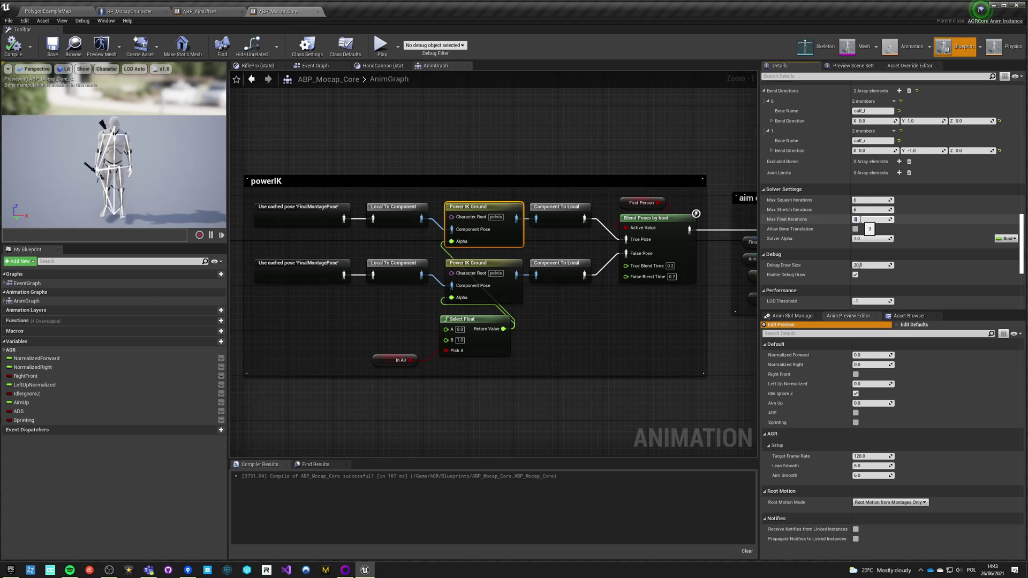
pyautogui.write('6')
pyautogui.press('Return')
pyautogui.click(11, 42)
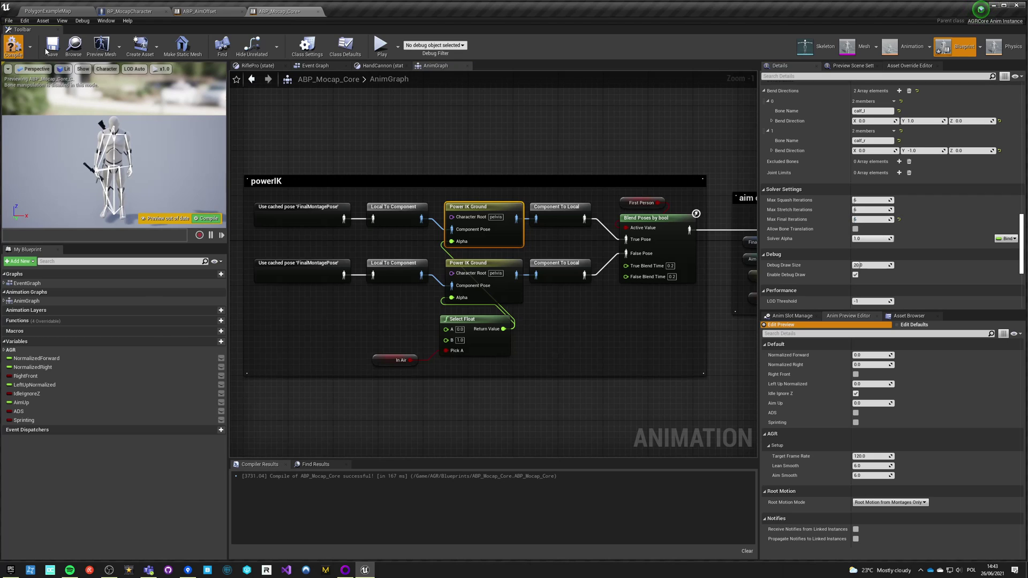
# Compare the Solver, Debug and Alpha settings of the two Power IK Ground nodes
pyautogui.click(495, 264)
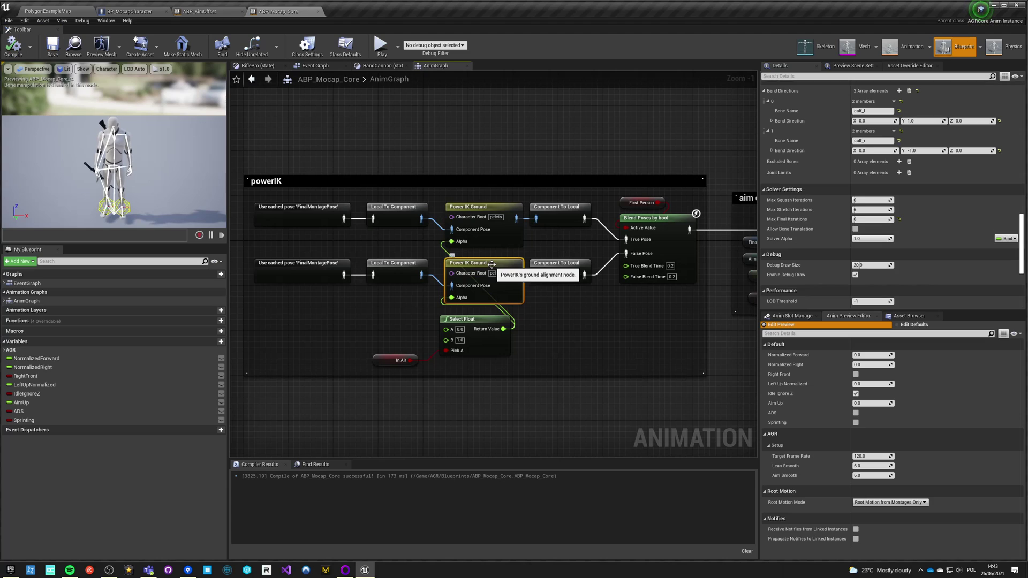
pyautogui.click(485, 208)
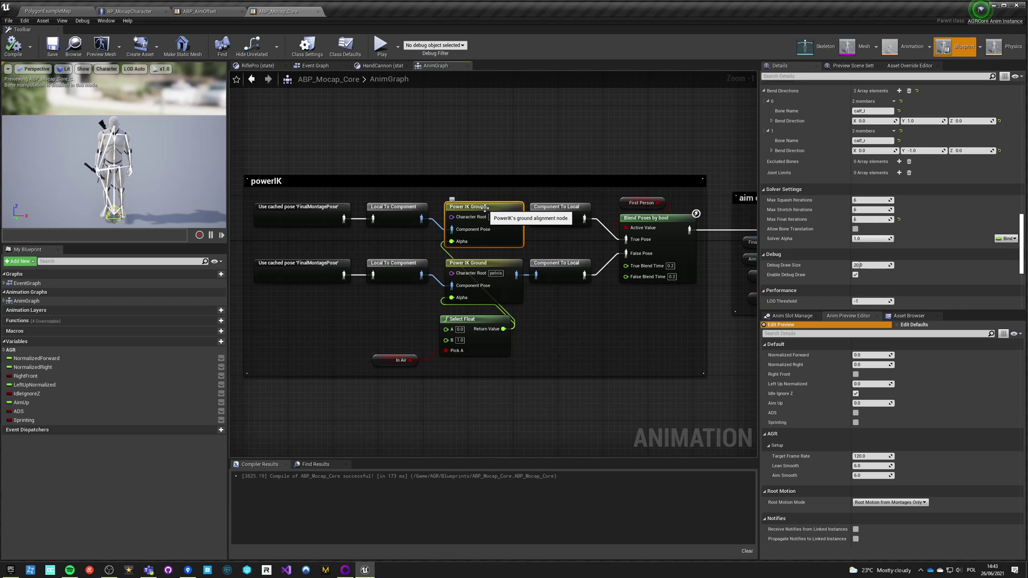
pyautogui.click(479, 262)
pyautogui.scroll(-5, 956, 246)
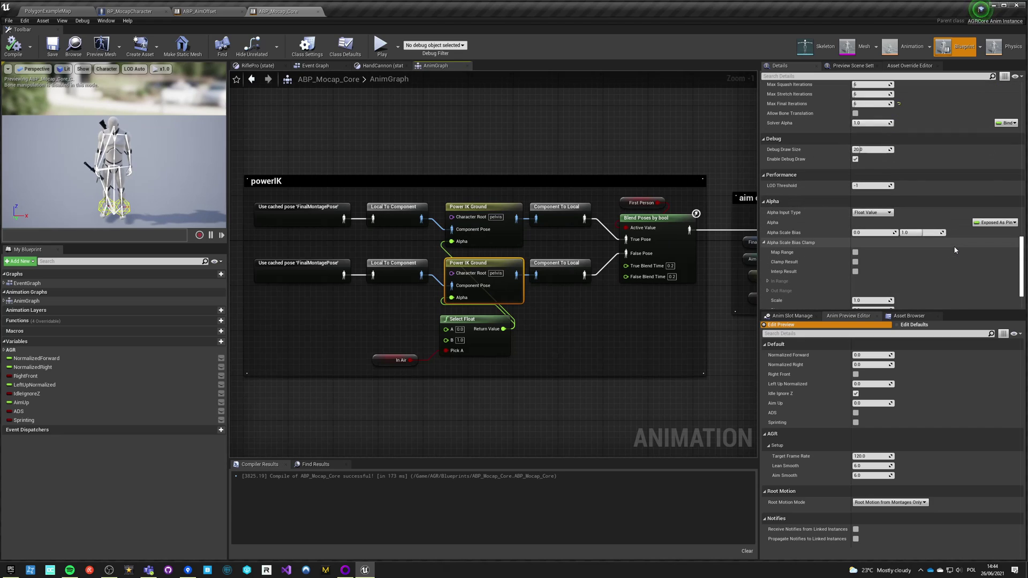
pyautogui.scroll(-2, 956, 249)
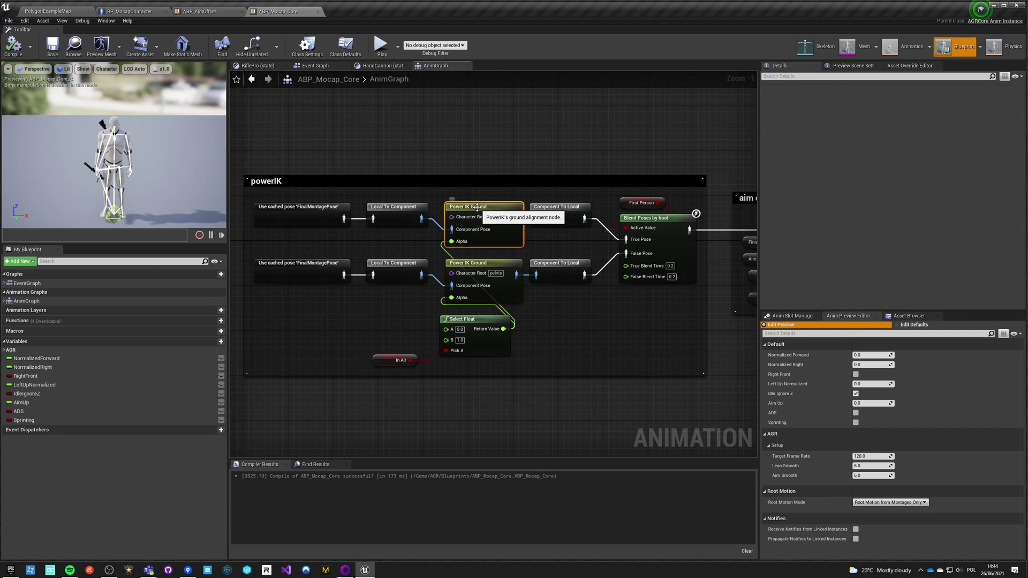
pyautogui.scroll(3, 898, 202)
pyautogui.moveTo(1021, 240); pyautogui.dragTo(1023, 147)
pyautogui.click(577, 326)
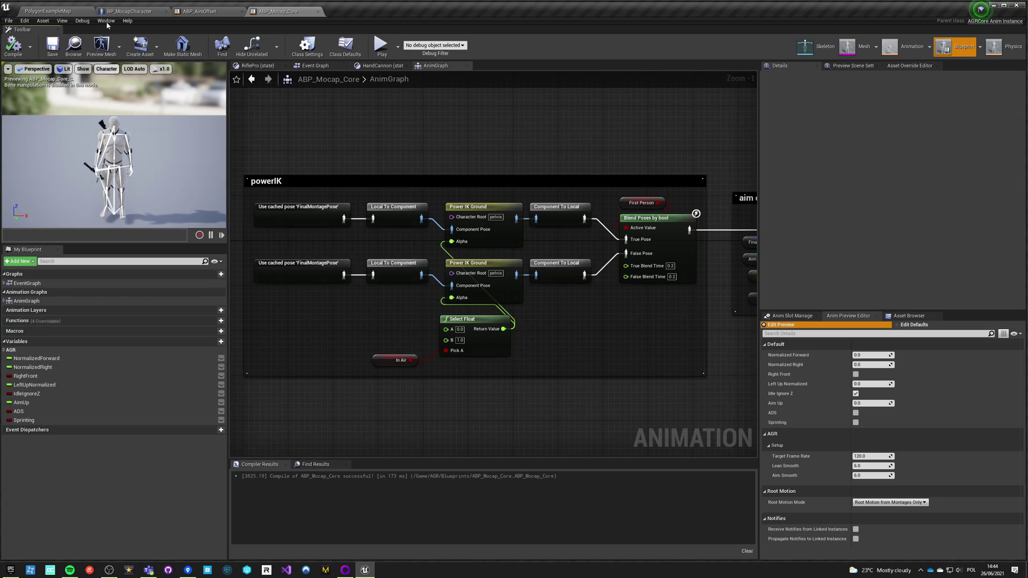
# Play the PolygonExampleMap level full screen and walk the character up and down the yellow stairs to check foot placement
pyautogui.click(51, 15)
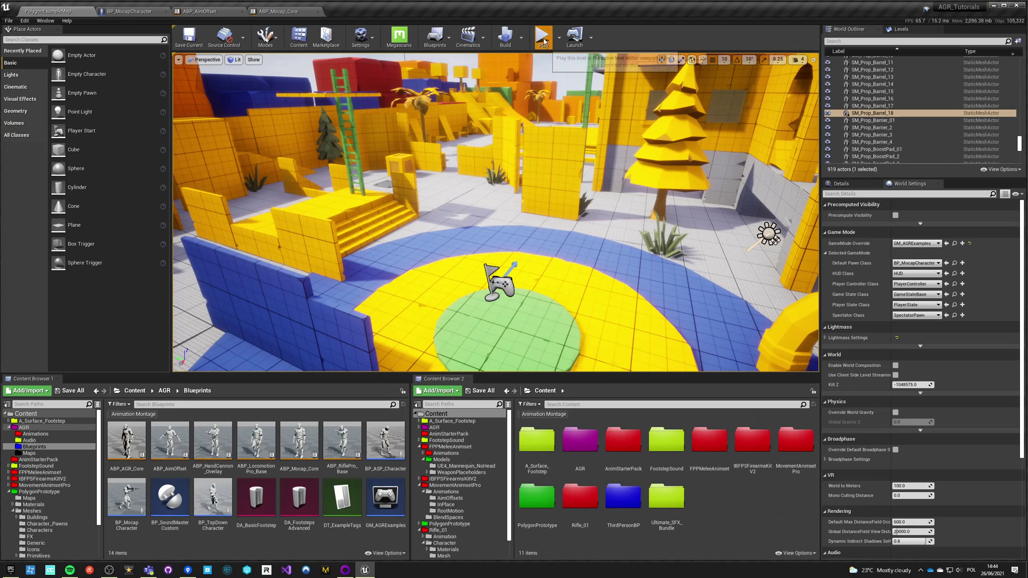
pyautogui.click(542, 37)
pyautogui.press('F11')
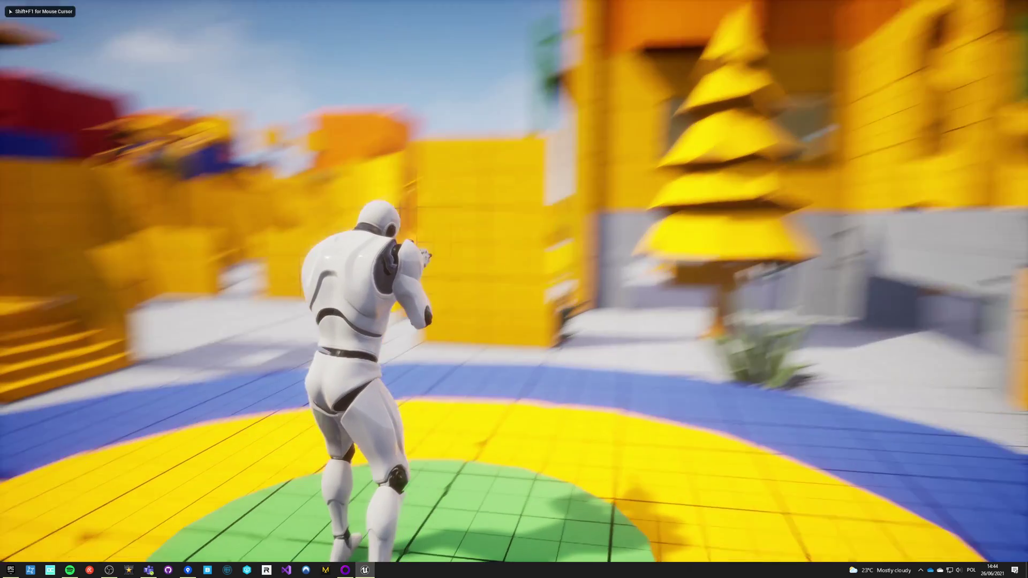
pyautogui.press('w')
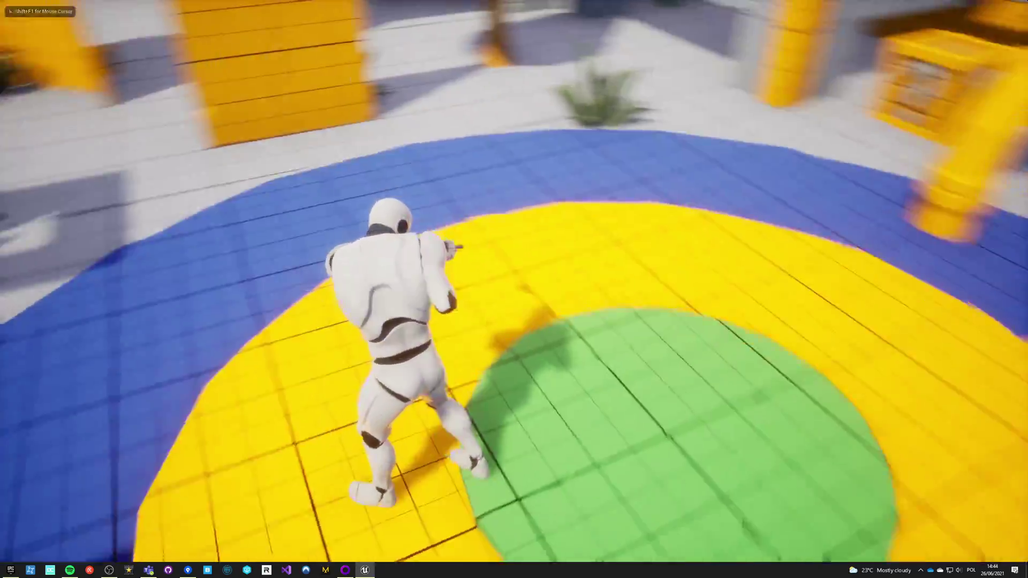
pyautogui.press('w')
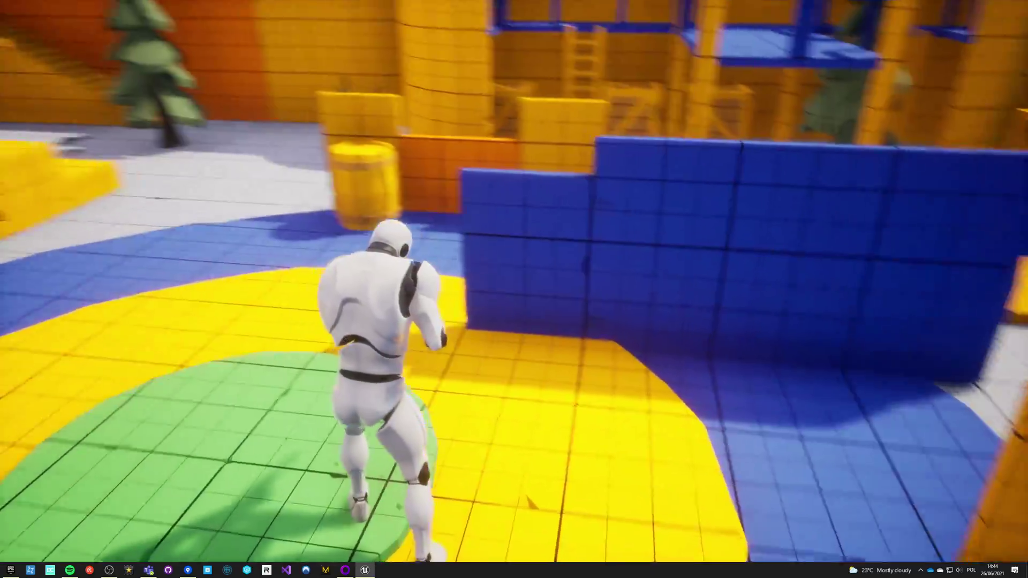
pyautogui.press('w')
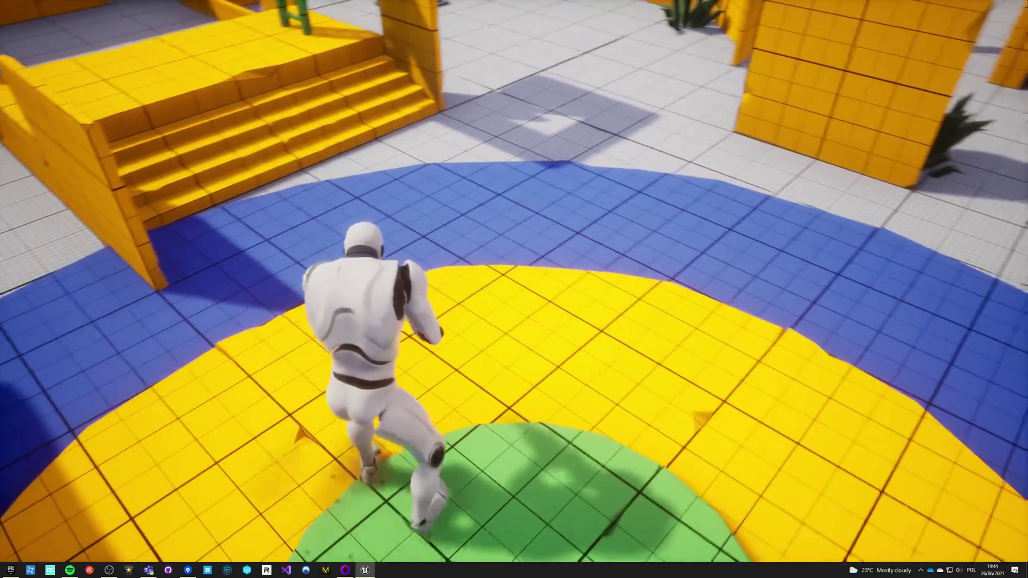
pyautogui.press('w')
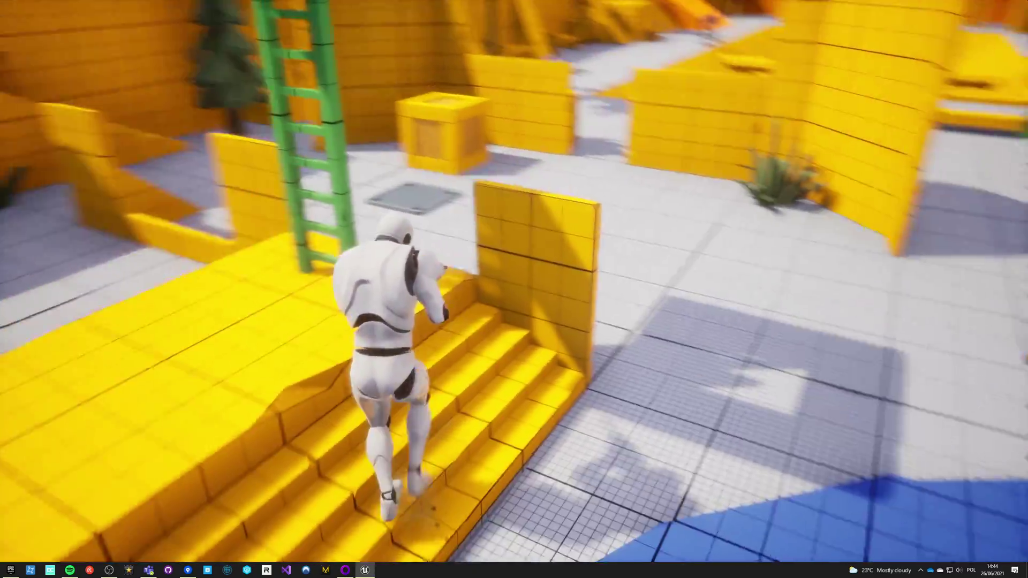
pyautogui.press('w')
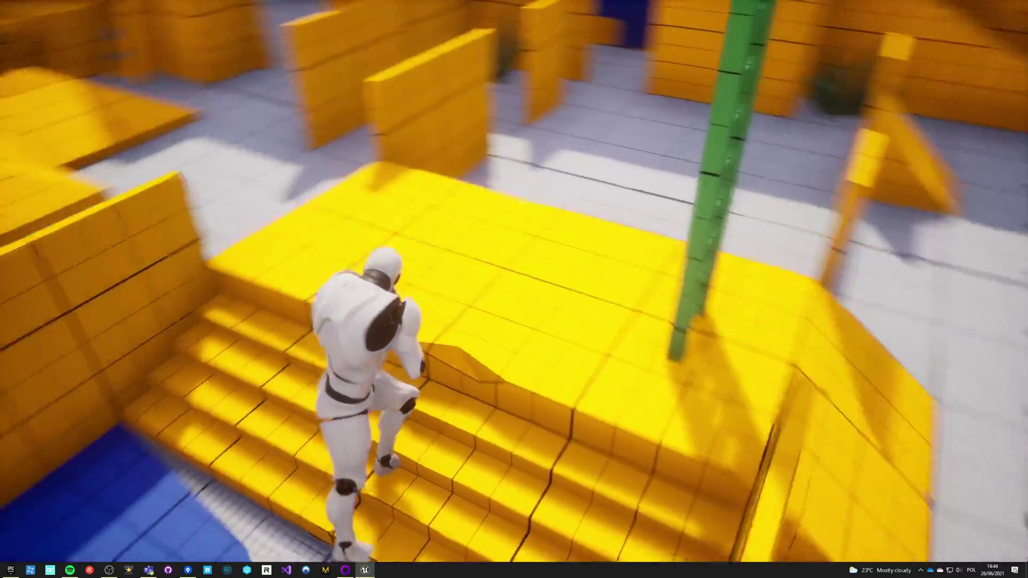
pyautogui.press('w')
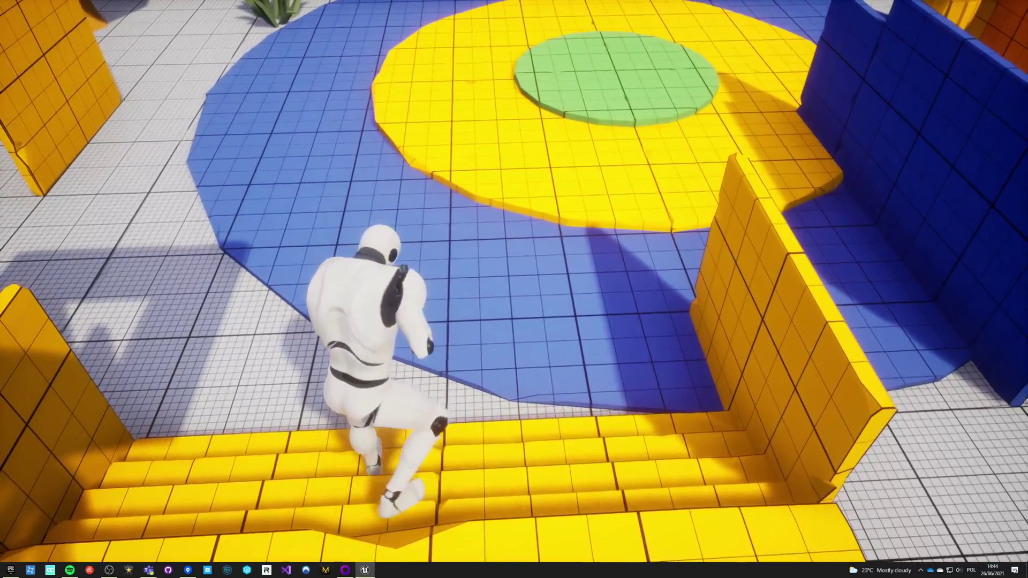
# Run the character around the level's staircases and back to the coloured circle, and end the play session
pyautogui.press('w')
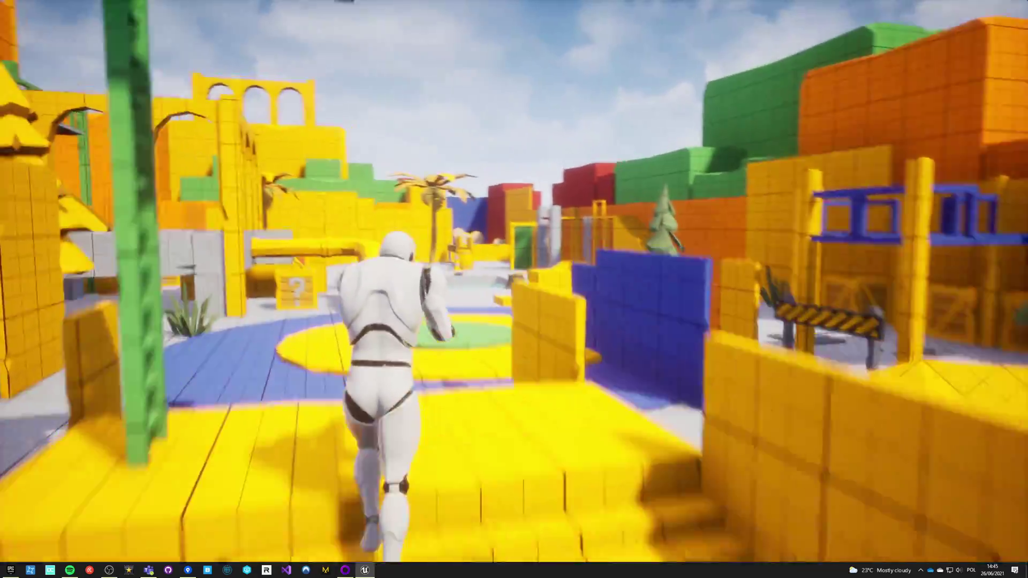
pyautogui.press('w')
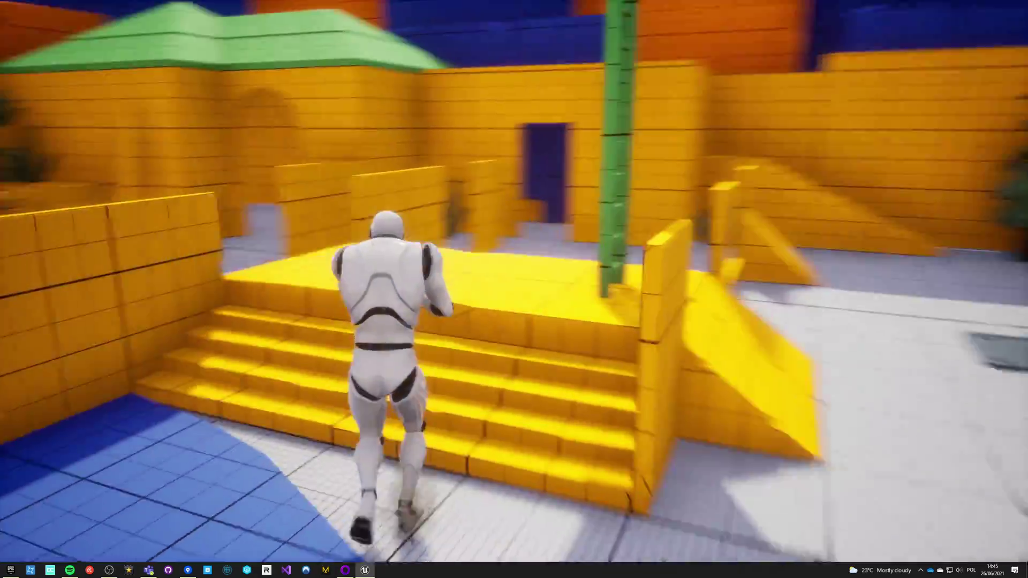
pyautogui.press('w')
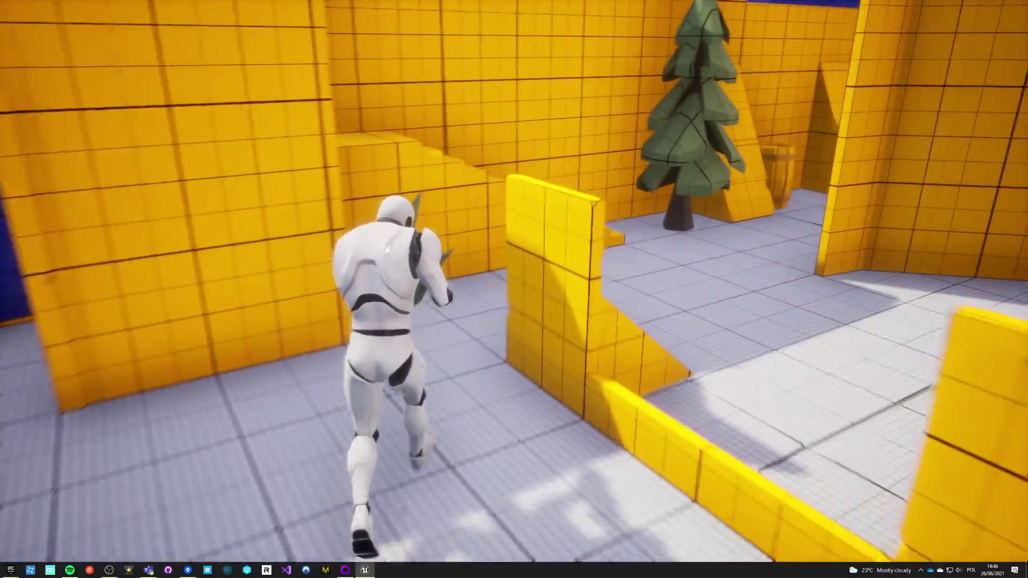
pyautogui.press('w')
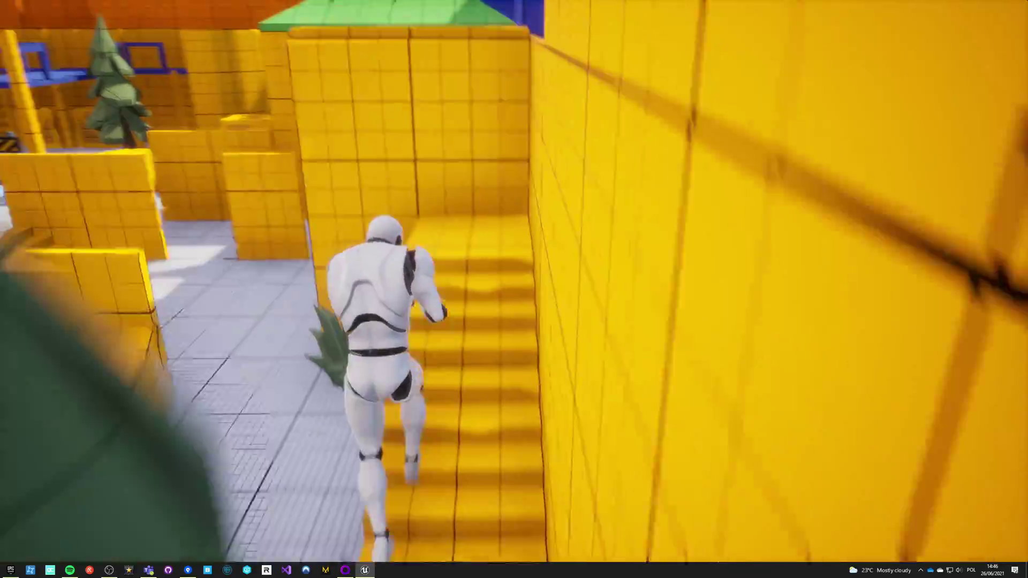
pyautogui.press('w')
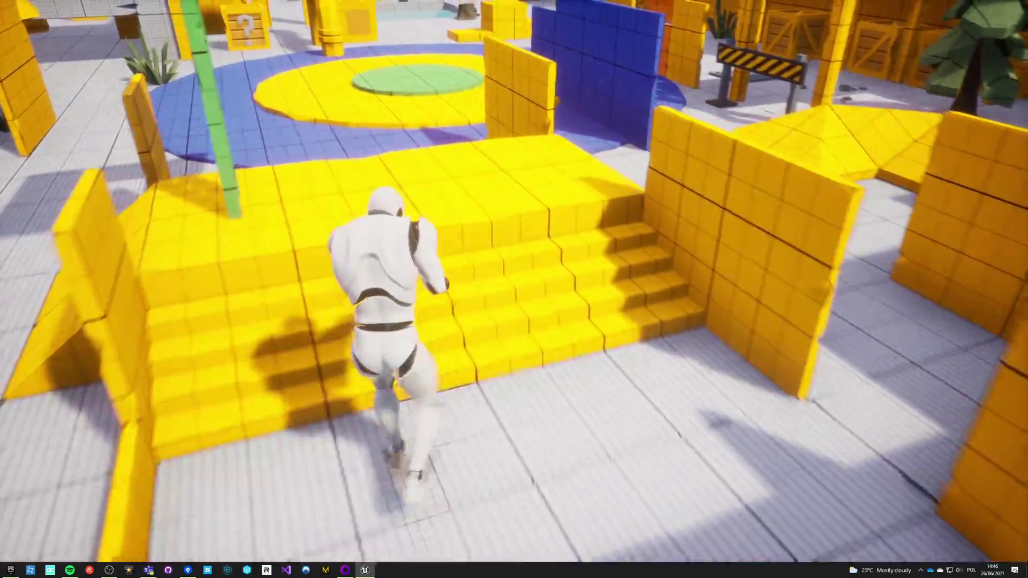
pyautogui.press('w')
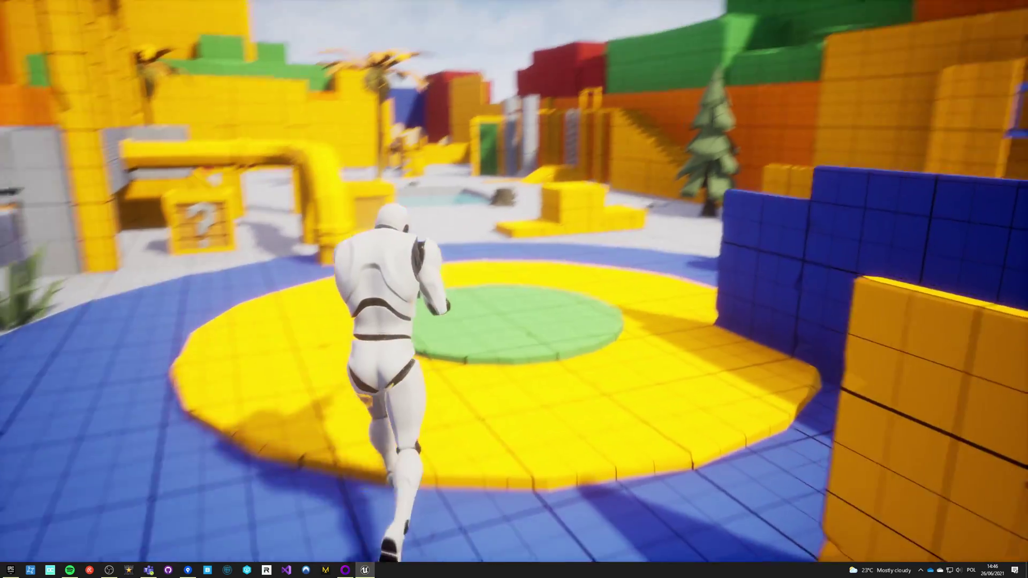
pyautogui.press('Escape')
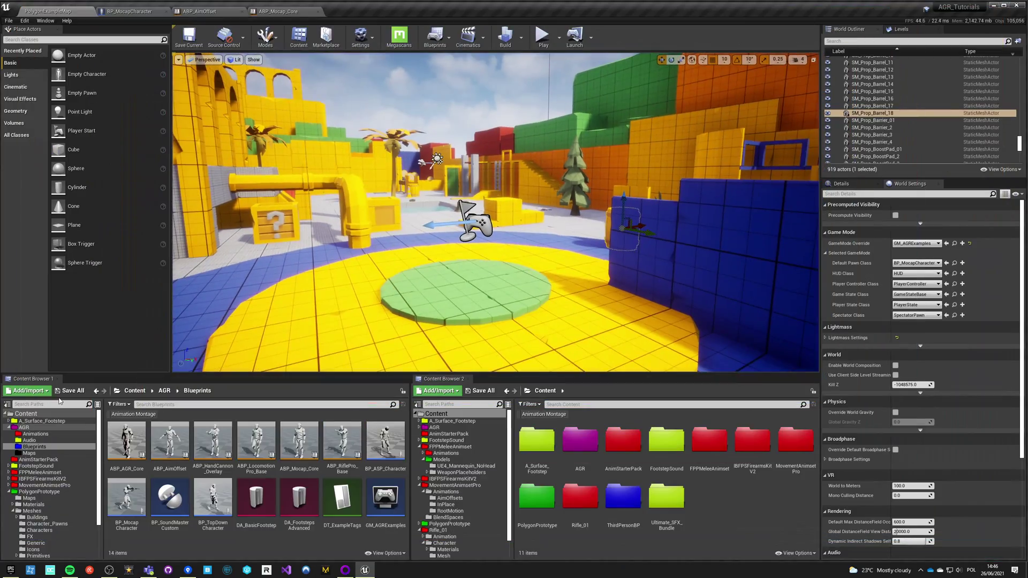
# Review the aim offset and final output sections of the ABP_Mocap_Core AnimGraph, including the linked ABP_AimOffset graph
pyautogui.click(209, 11)
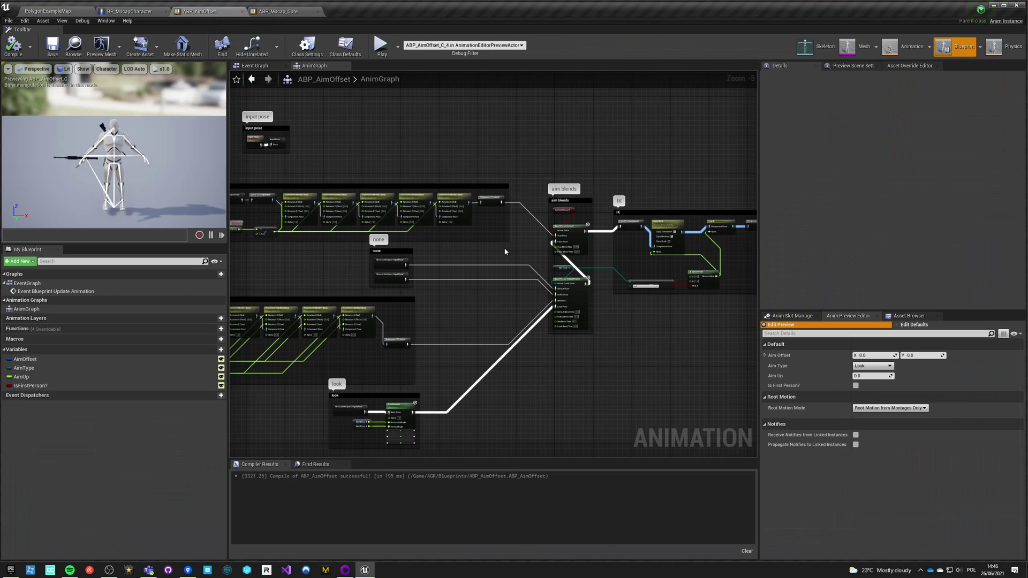
pyautogui.click(281, 12)
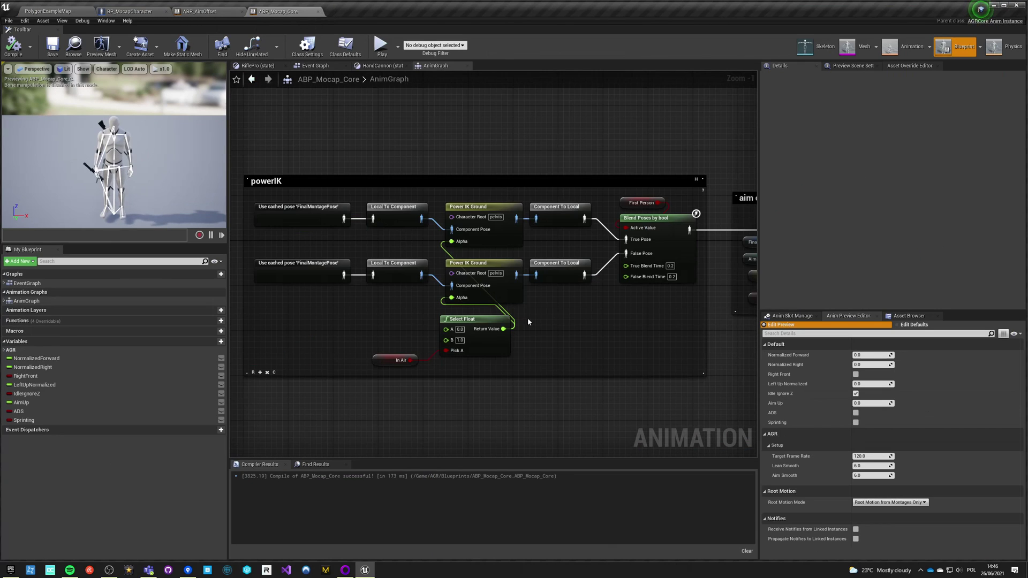
pyautogui.moveTo(593, 325); pyautogui.dragTo(210, 293, button='right')
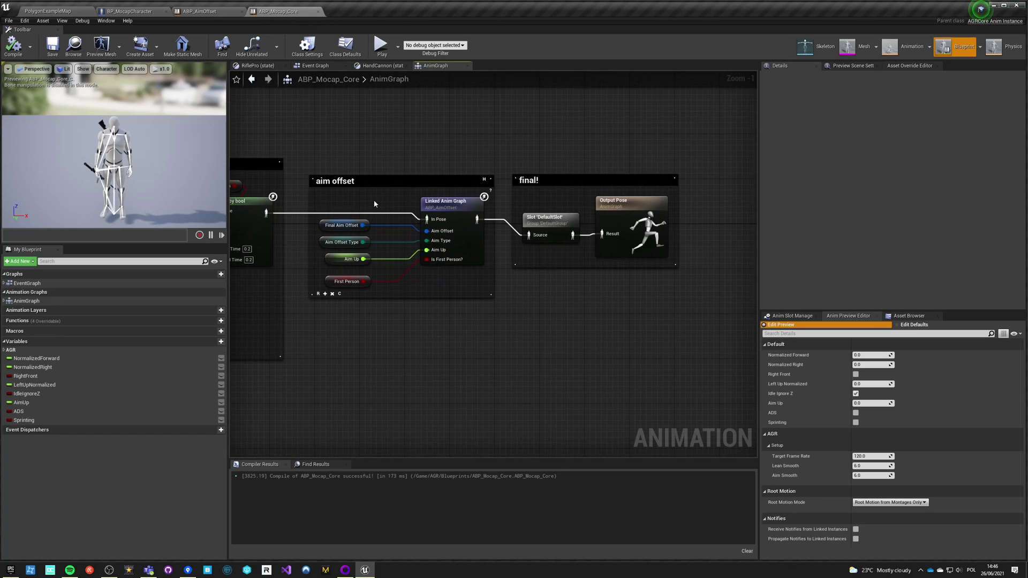
pyautogui.moveTo(373, 201); pyautogui.dragTo(539, 224, button='right')
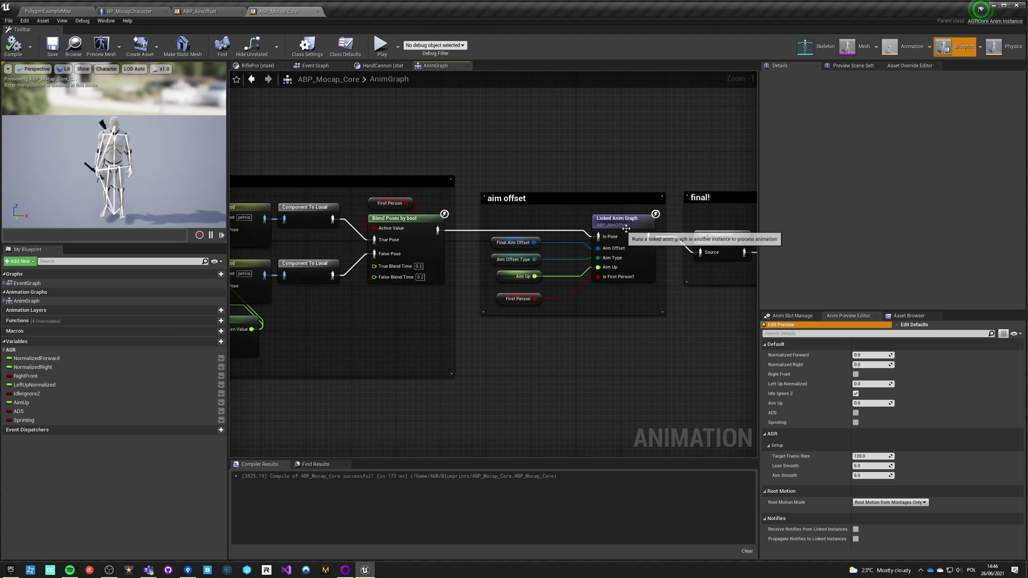
pyautogui.moveTo(594, 223); pyautogui.dragTo(523, 223, button='right')
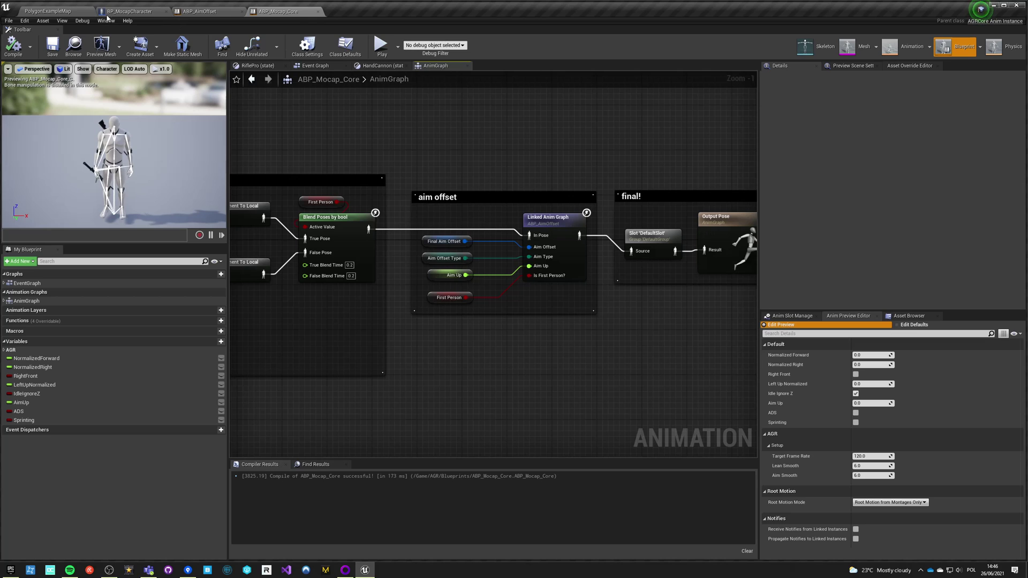
# Open the ABP_HandCannon_Overlay animation blueprint from the AGR Blueprints folder
pyautogui.click(47, 11)
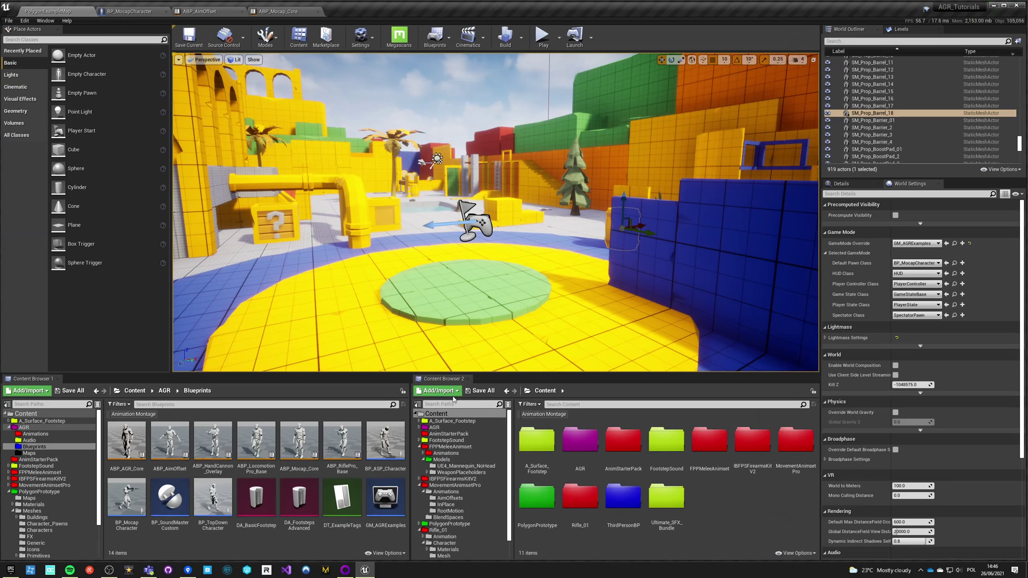
pyautogui.doubleClick(580, 441)
pyautogui.doubleClick(619, 450)
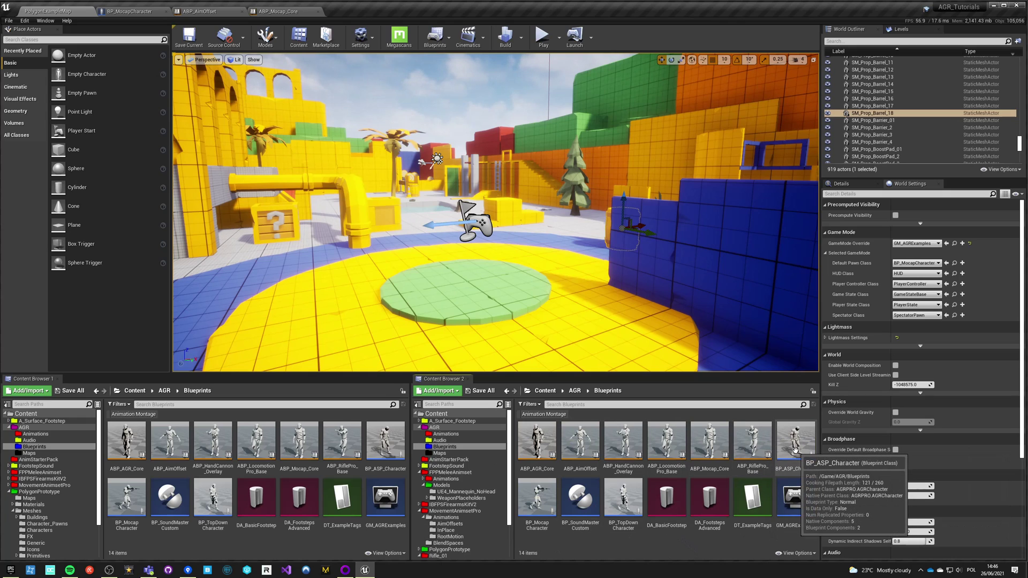
pyautogui.doubleClick(624, 441)
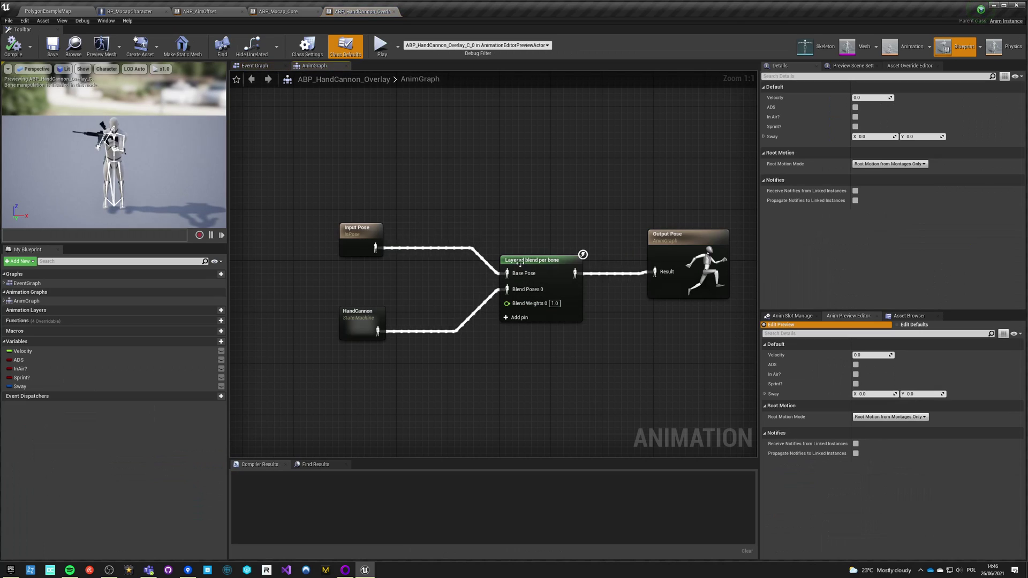
# Inspect the Layered blend per bone node's ik_hand_root, spine_01 and head branch filters and the previewed upper-body pose
pyautogui.click(520, 261)
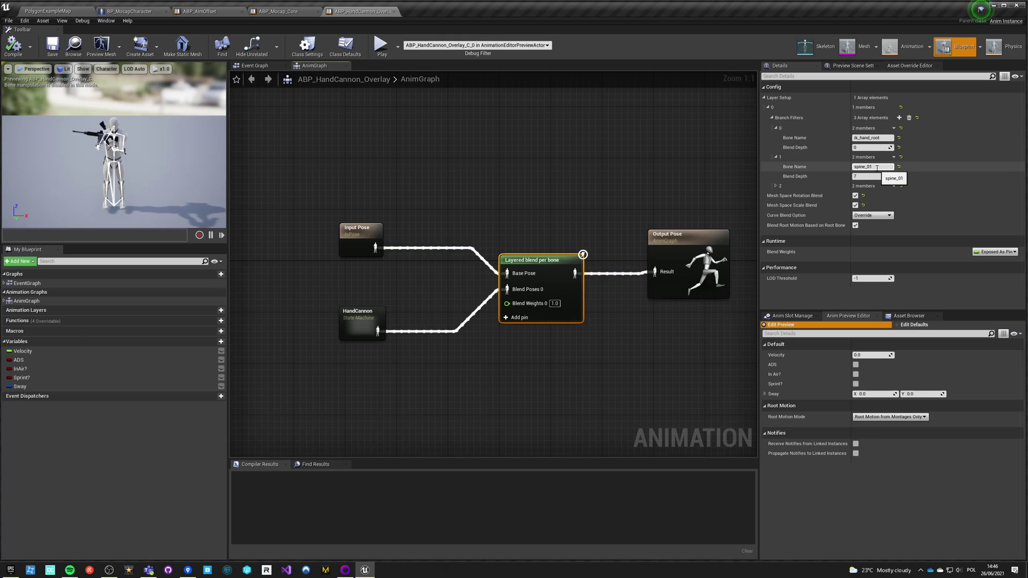
pyautogui.moveTo(859, 177); pyautogui.dragTo(856, 175)
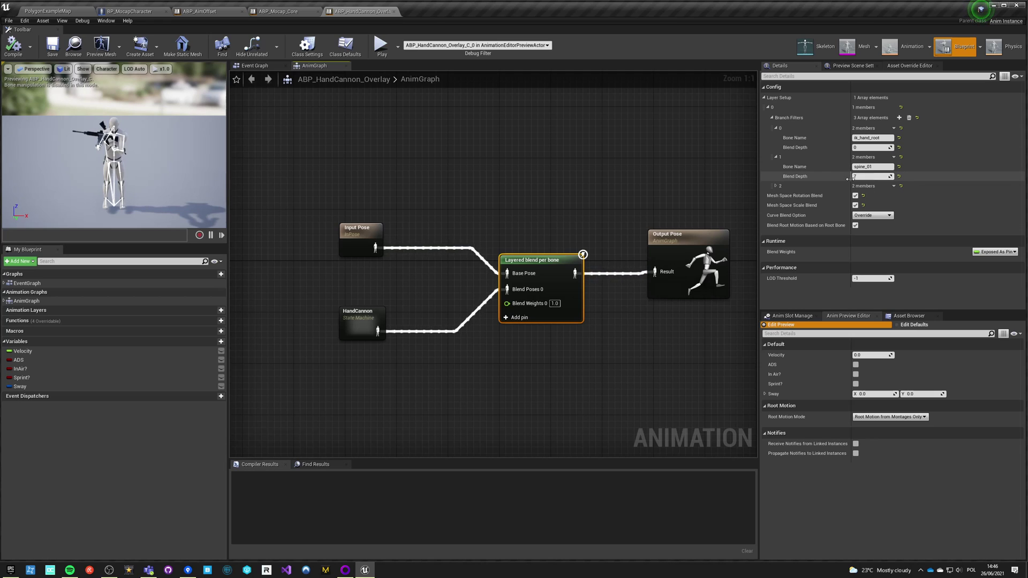
pyautogui.moveTo(127, 141); pyautogui.dragTo(68, 159, button='right')
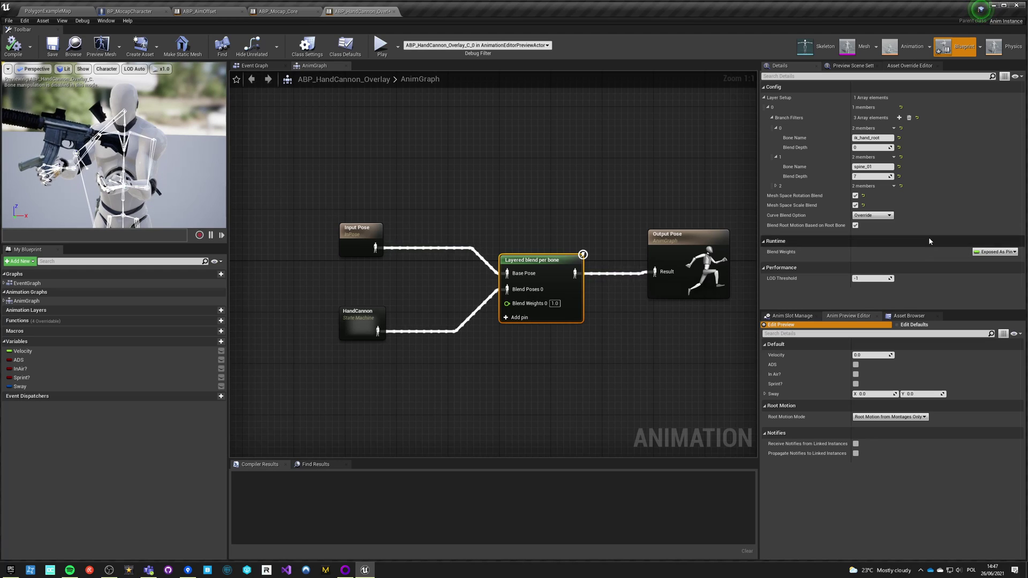
pyautogui.click(868, 186)
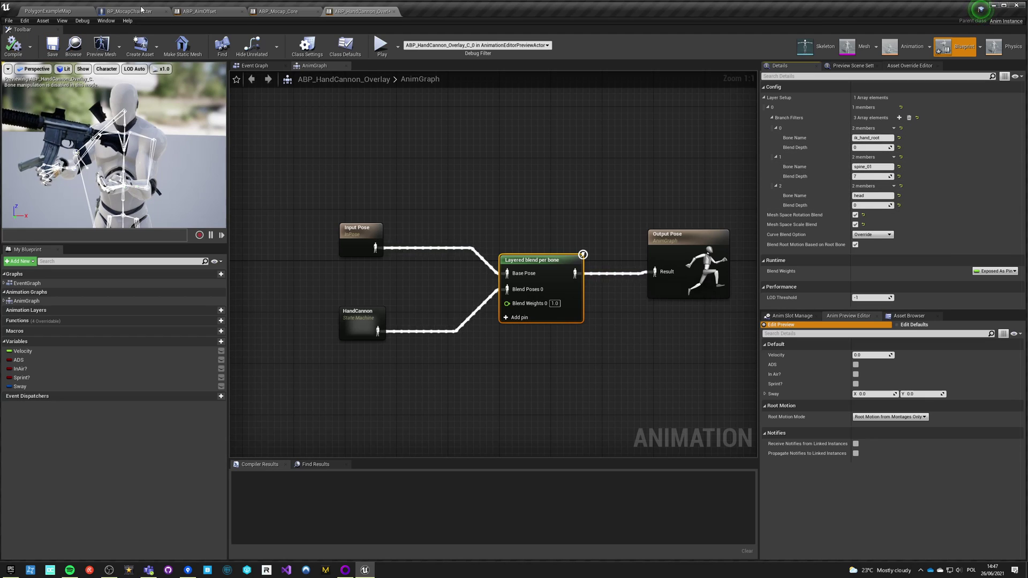
# Play the PolygonExampleMap level, walk the character from the coloured circle to the yellow crate while aiming, and end the session
pyautogui.click(50, 12)
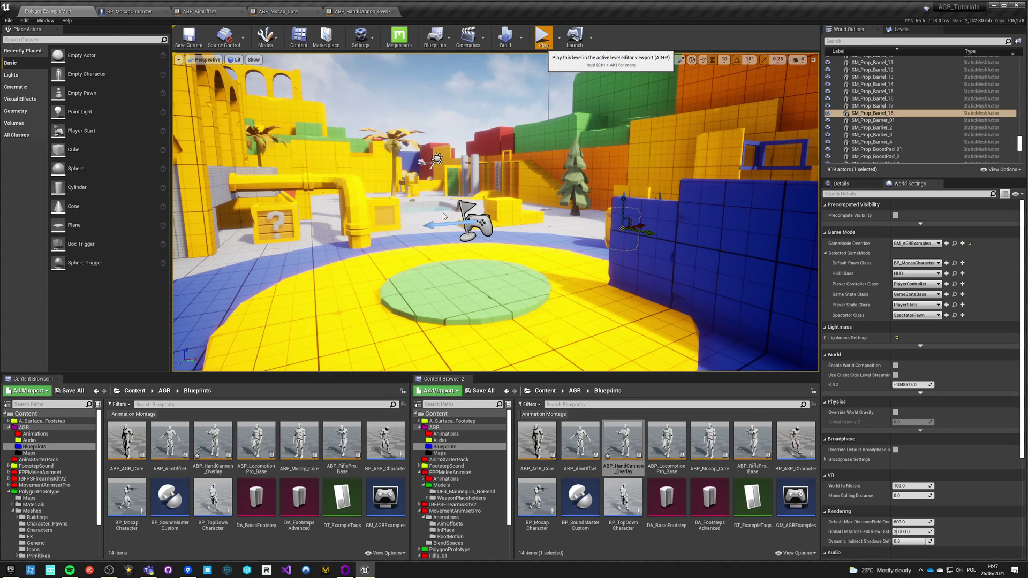
pyautogui.click(543, 36)
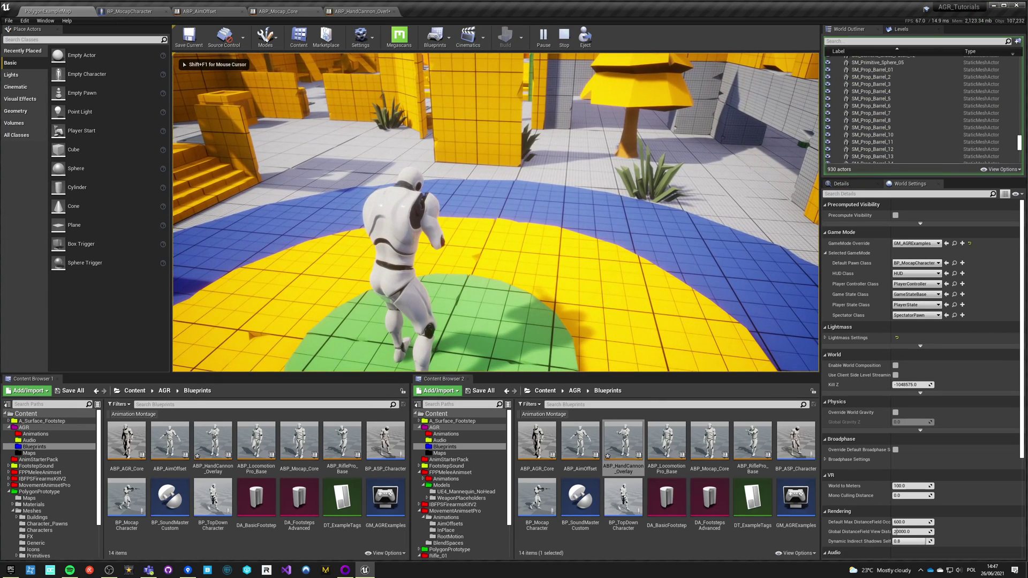
pyautogui.press('w')
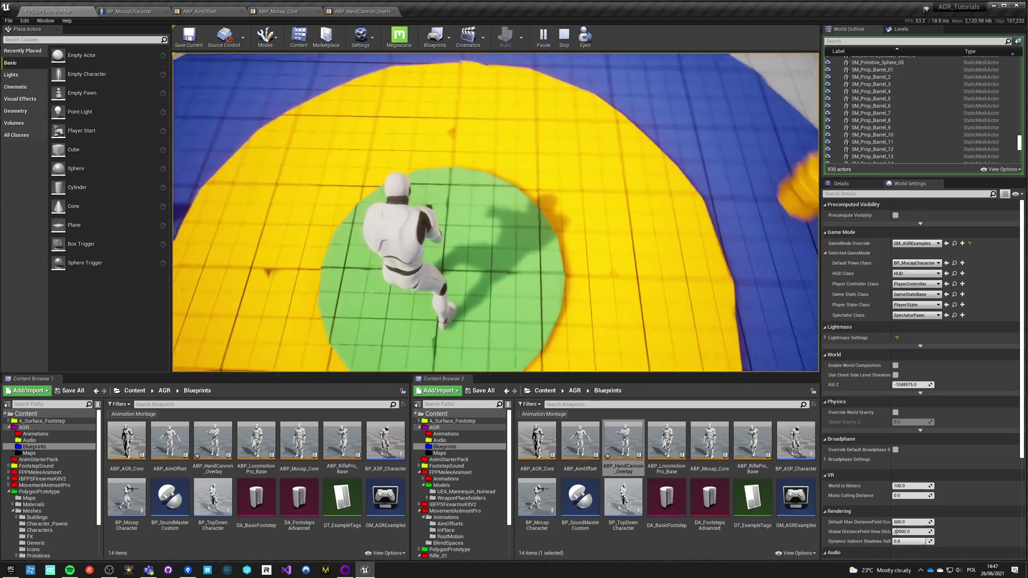
pyautogui.press('w')
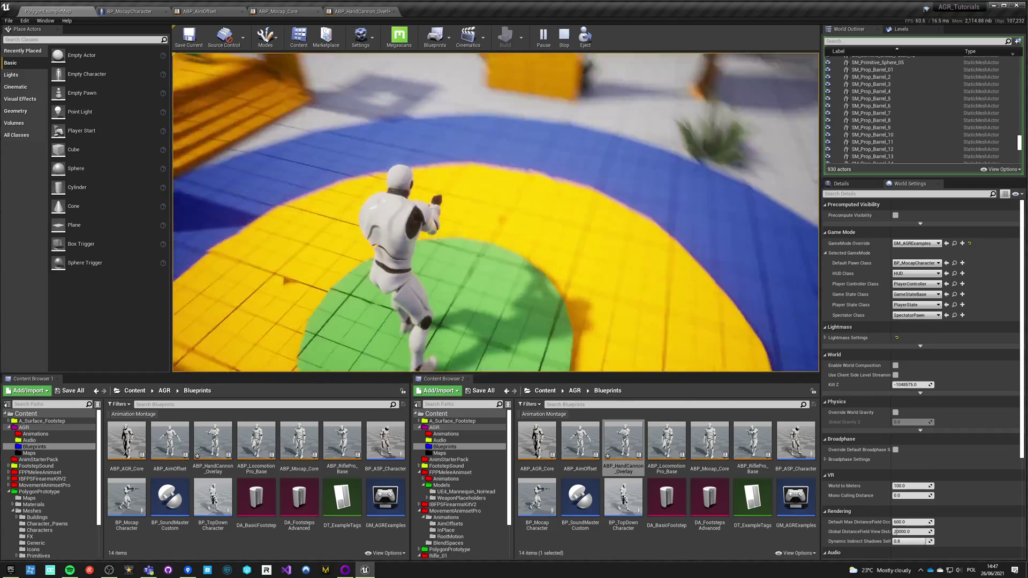
pyautogui.press('v')
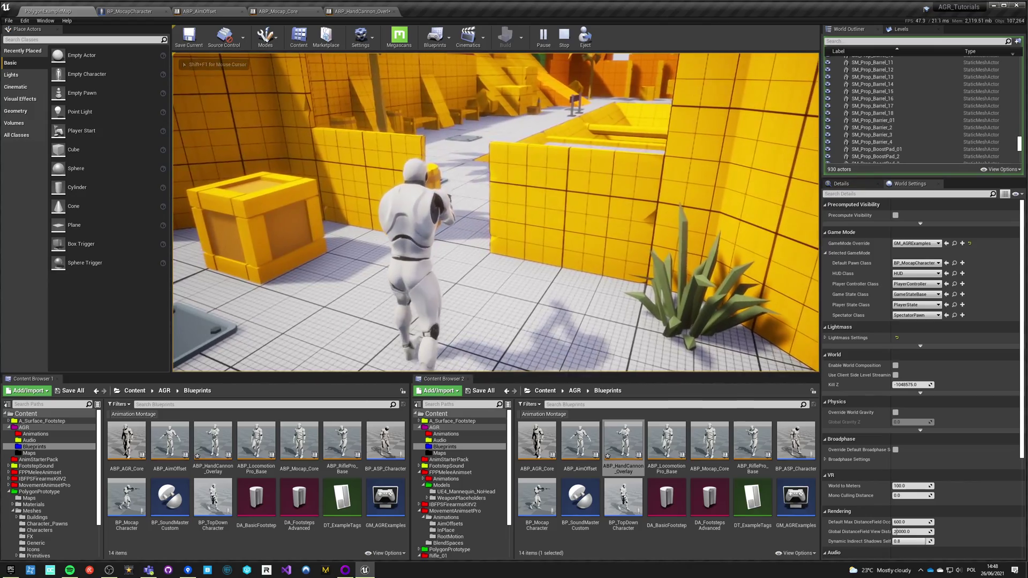
pyautogui.press('w')
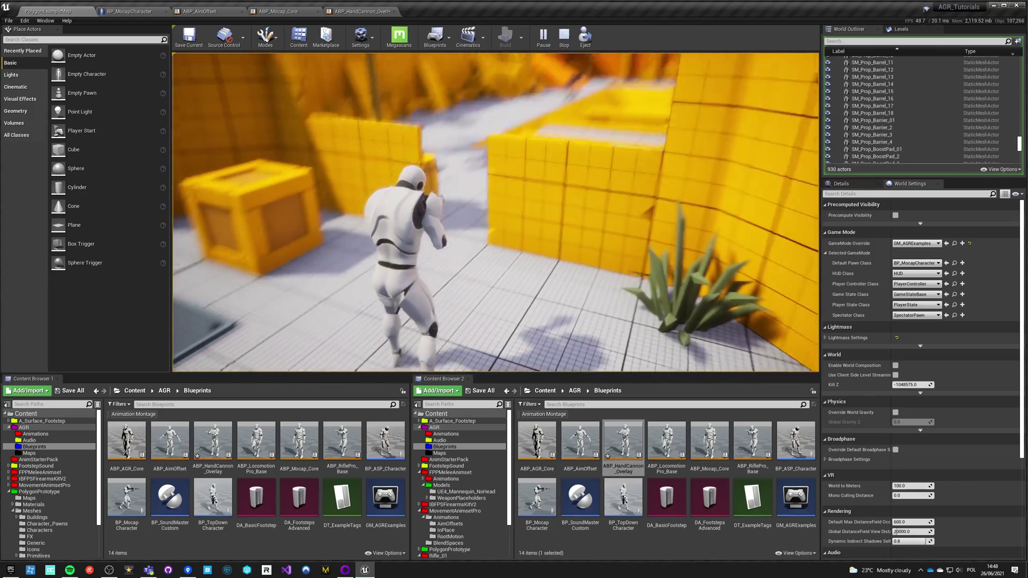
pyautogui.press('w')
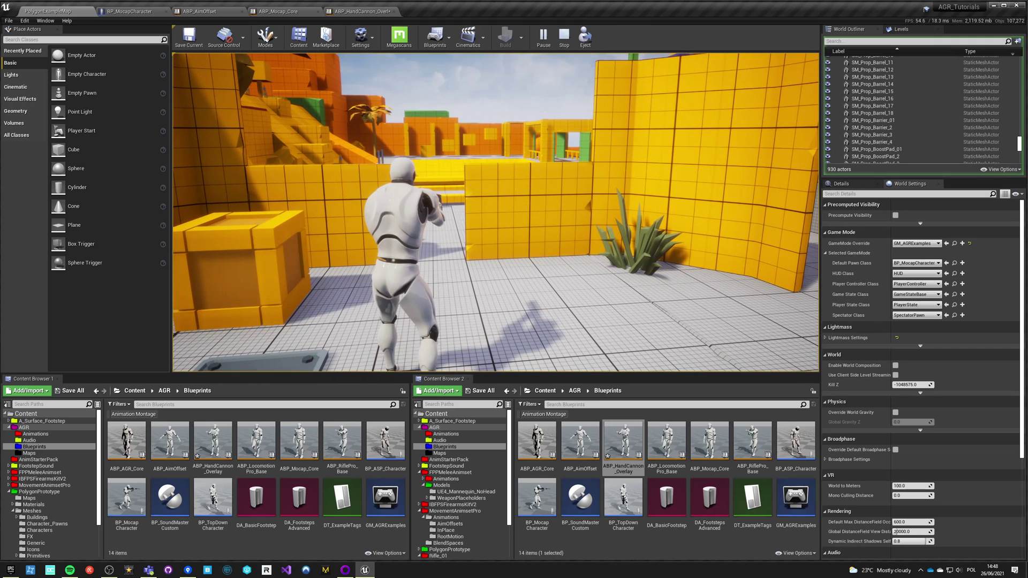
pyautogui.press('Escape')
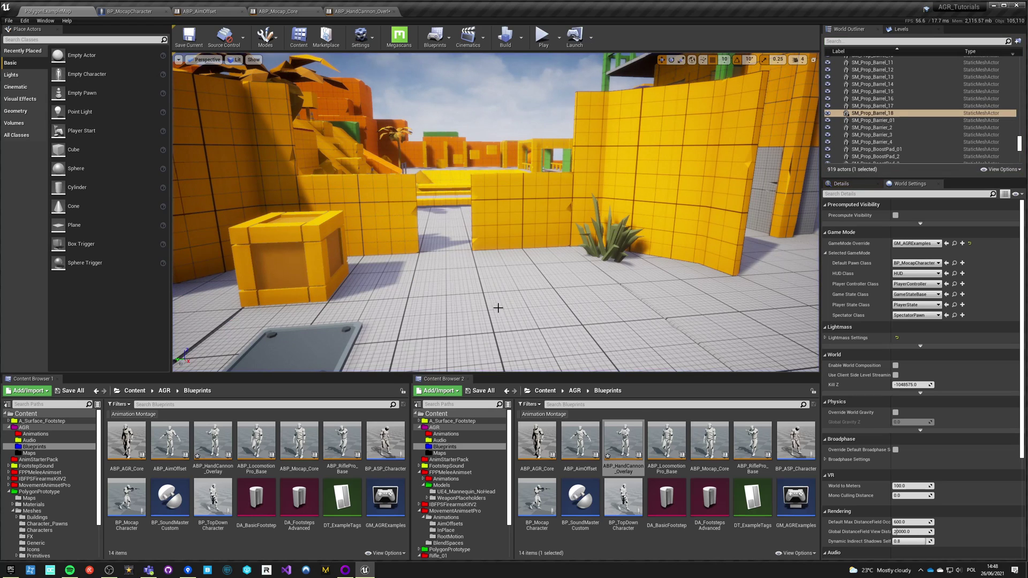
# Close the ABP_HandCannon_Overlay blueprint and view the IK section of the ABP_AimOffset graph linked in ABP_Mocap_Core
pyautogui.click(369, 13)
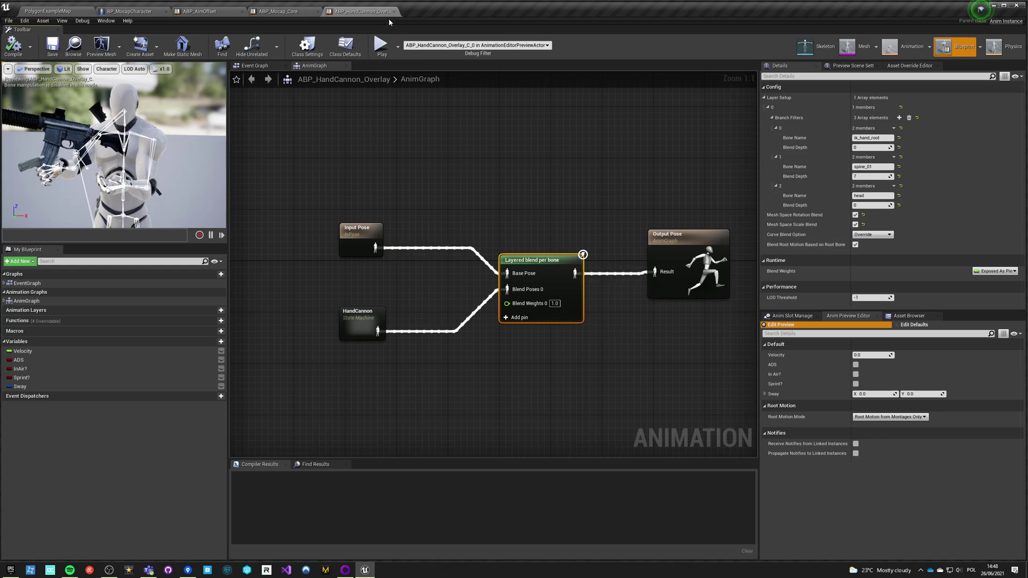
pyautogui.click(278, 12)
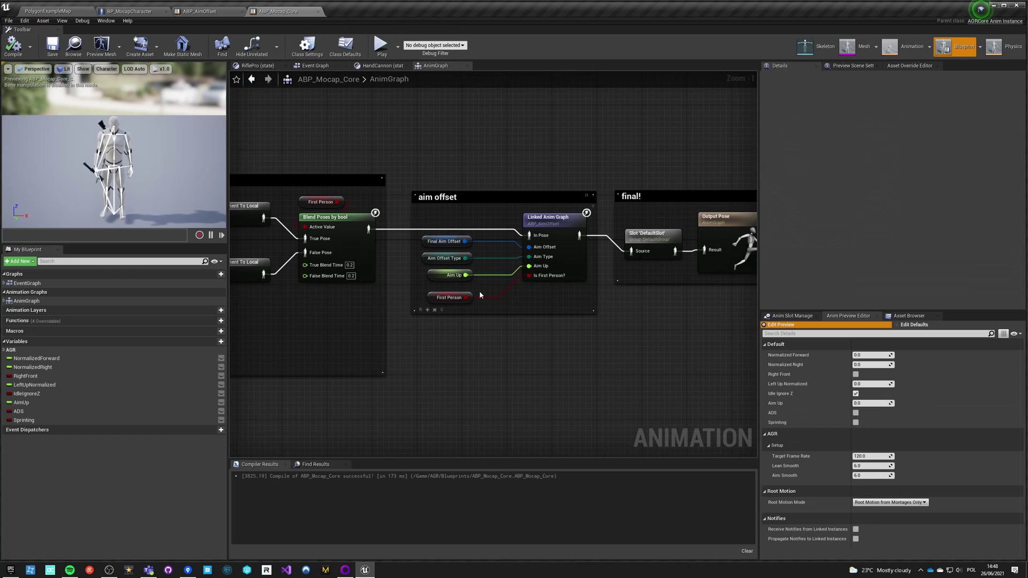
pyautogui.doubleClick(565, 230)
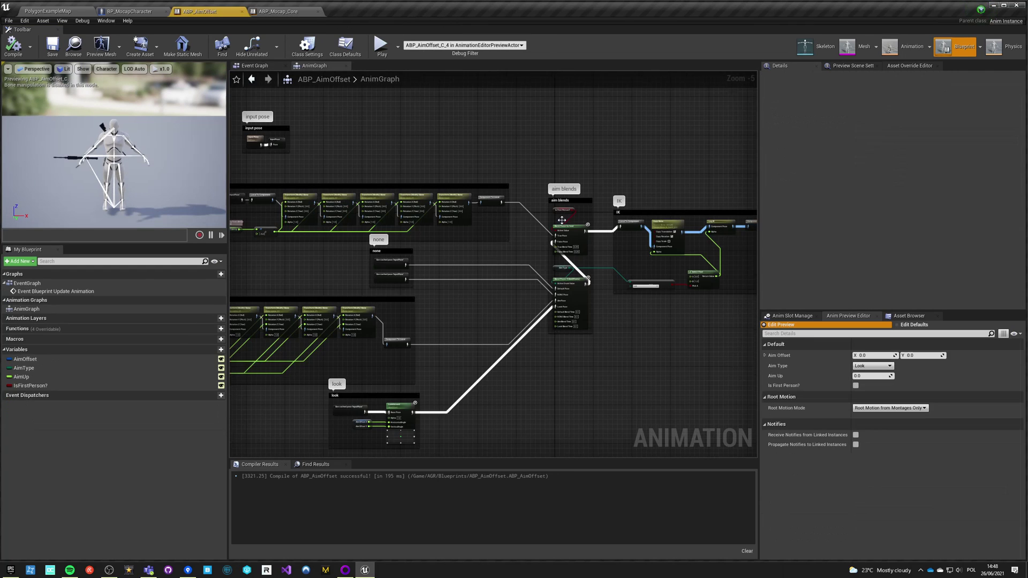
pyautogui.moveTo(684, 362); pyautogui.dragTo(459, 392, button='right')
pyautogui.scroll(5, 473, 265)
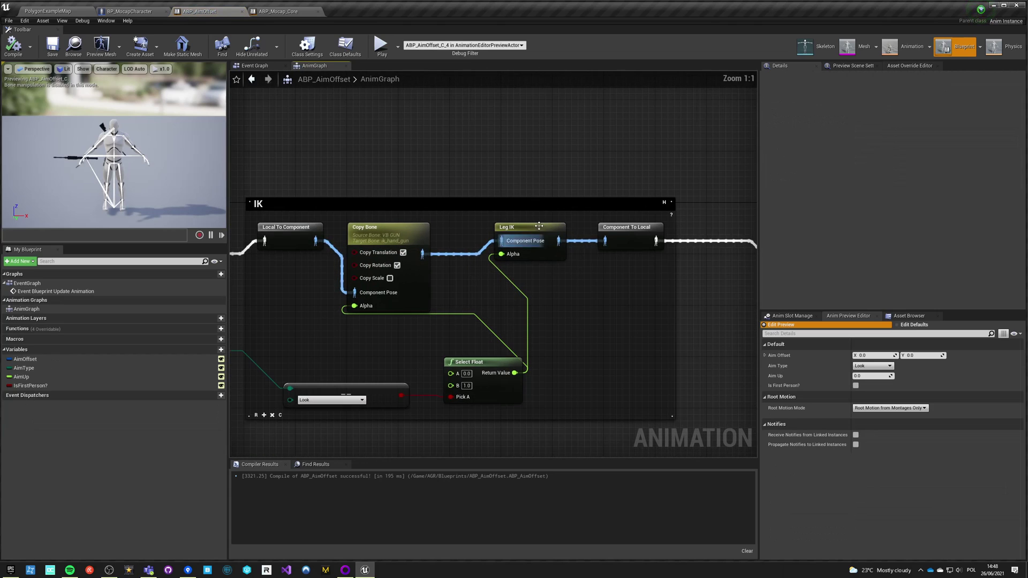
pyautogui.click(534, 231)
pyautogui.click(431, 214)
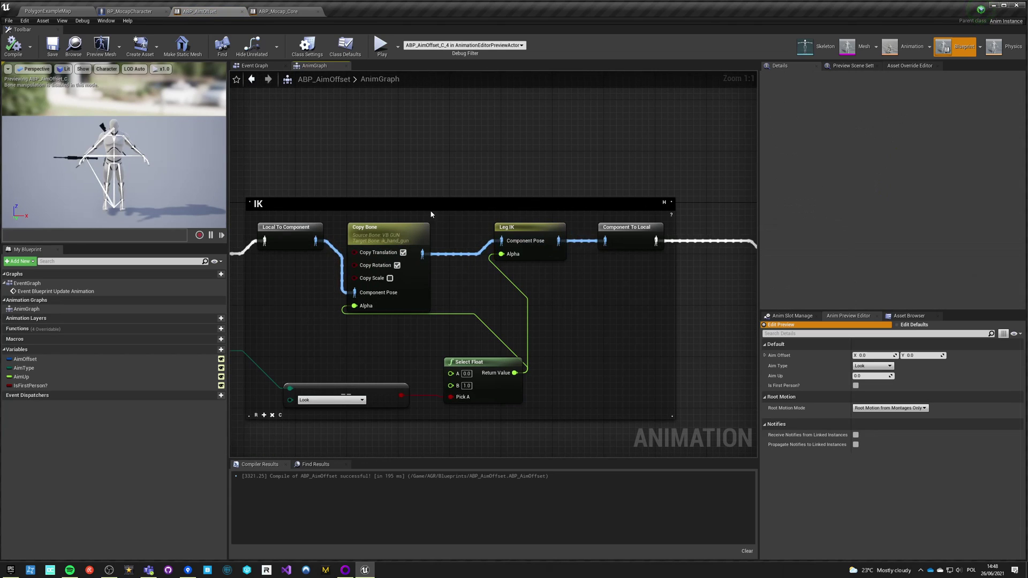
# Inspect the Leg IK node's settings before FinalMontagePose in the ABP_Mocap_Core AnimGraph
pyautogui.click(281, 13)
pyautogui.scroll(-4, 357, 257)
pyautogui.moveTo(303, 280); pyautogui.dragTo(723, 248, button='right')
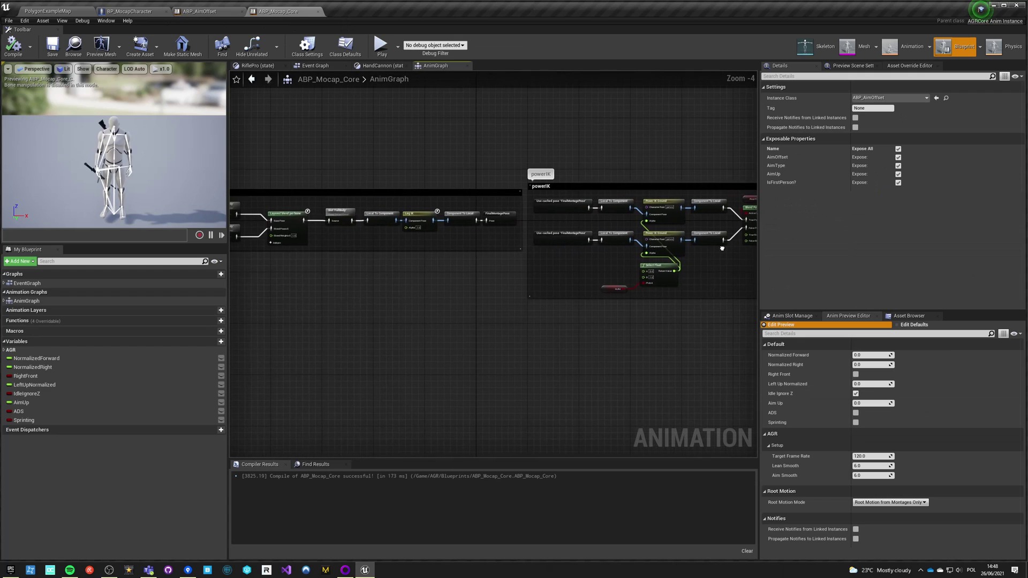
pyautogui.scroll(4, 403, 213)
pyautogui.click(432, 216)
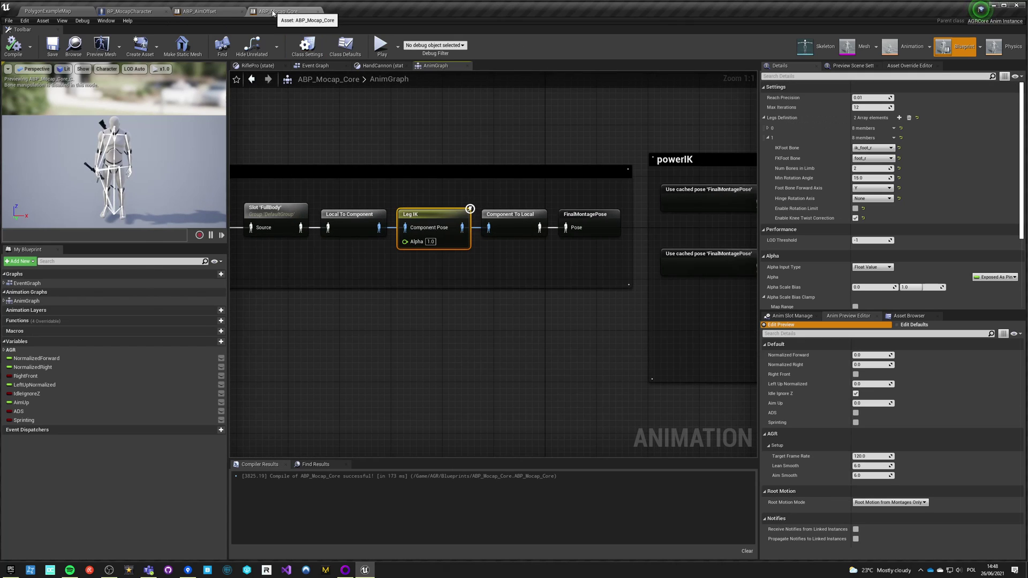
# Inspect the Copy Bone node and both Legs Definition entries of the Leg IK node in the ABP_AimOffset IK section
pyautogui.click(205, 14)
pyautogui.moveTo(243, 338); pyautogui.dragTo(351, 265, button='right')
pyautogui.click(460, 157)
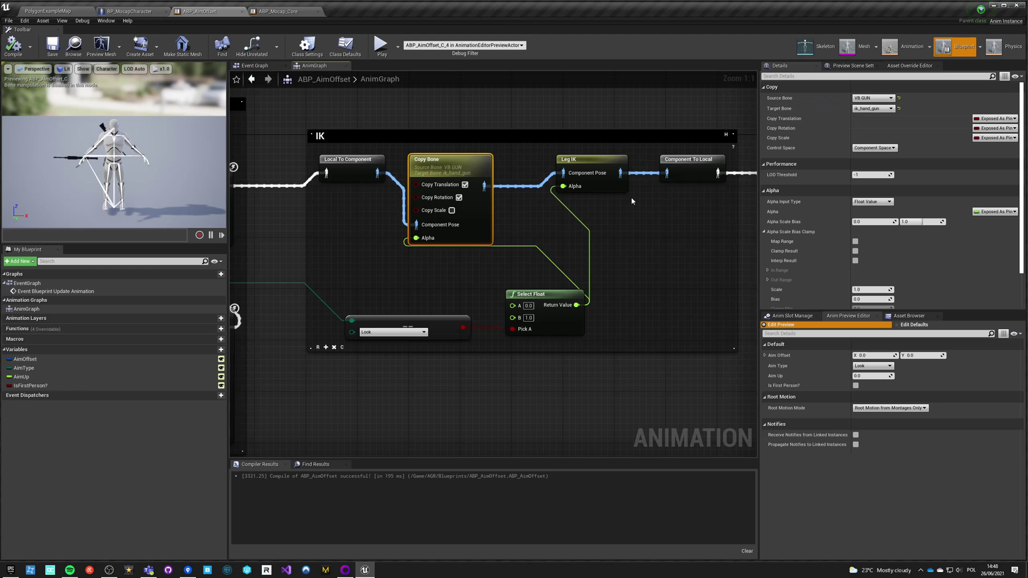
pyautogui.moveTo(593, 159); pyautogui.dragTo(511, 179, button='right')
pyautogui.click(512, 178)
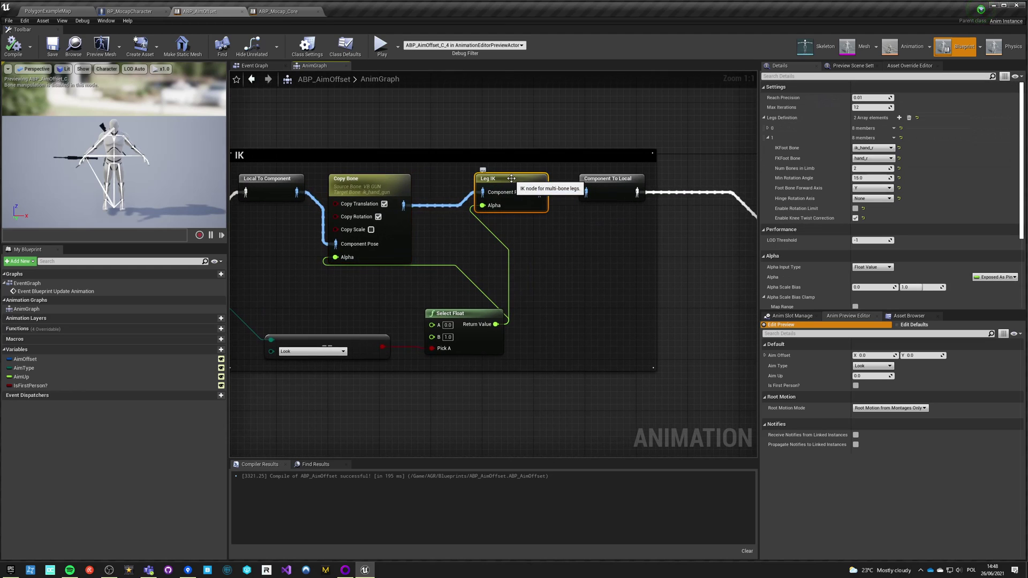
pyautogui.click(768, 128)
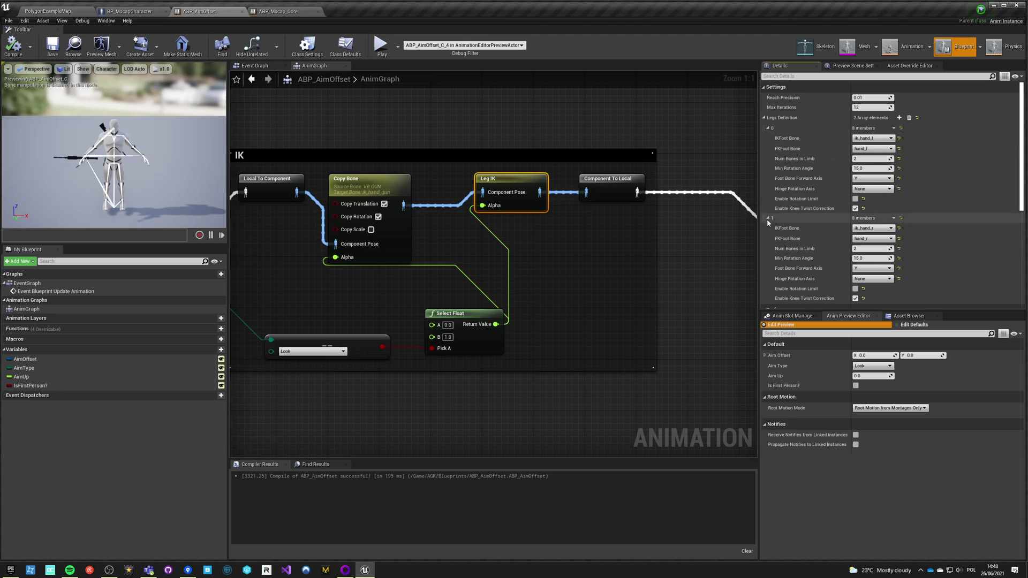
pyautogui.click(769, 219)
pyautogui.click(770, 218)
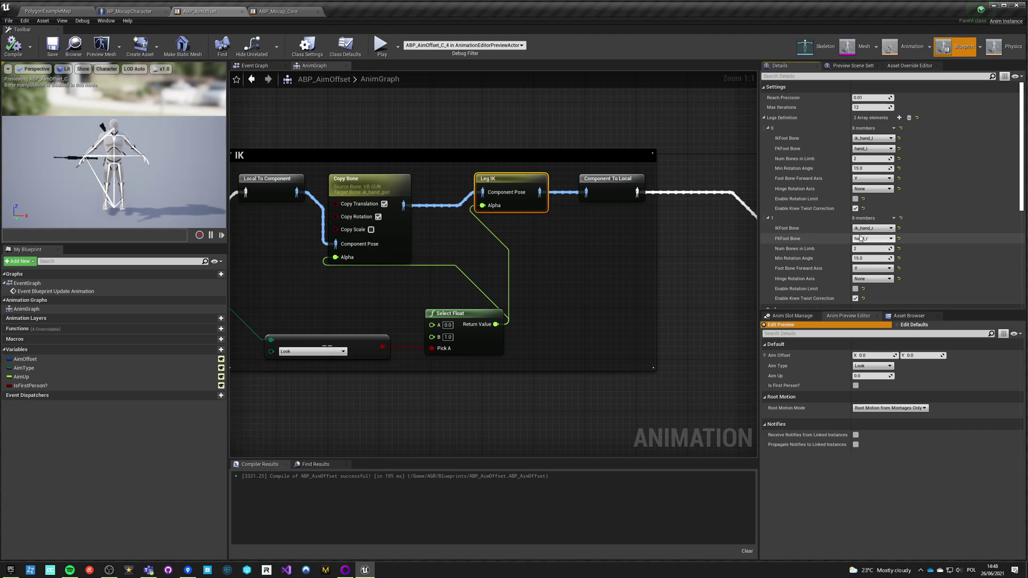
# Move the final comment group with its Output Pose node closer to the IK section of ABP_AimOffset
pyautogui.click(573, 246)
pyautogui.scroll(-3, 610, 287)
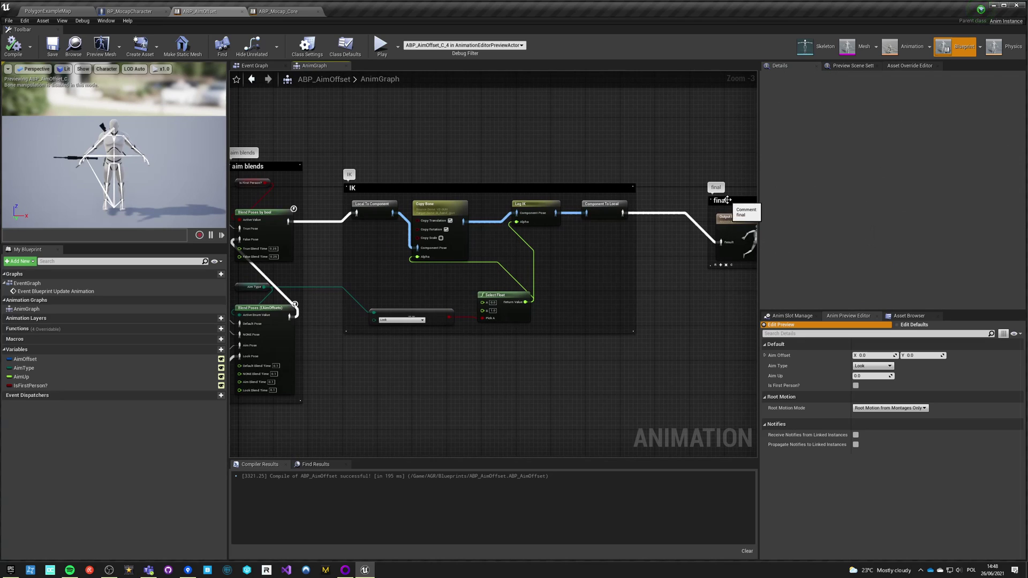
pyautogui.moveTo(727, 199); pyautogui.dragTo(675, 178)
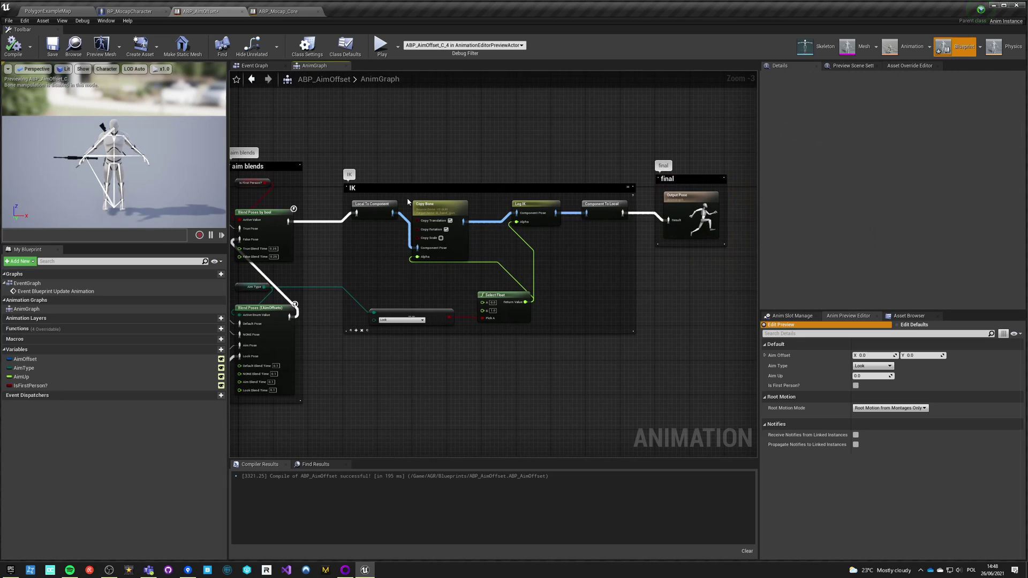
pyautogui.click(423, 297)
pyautogui.moveTo(423, 298); pyautogui.dragTo(546, 254, button='right')
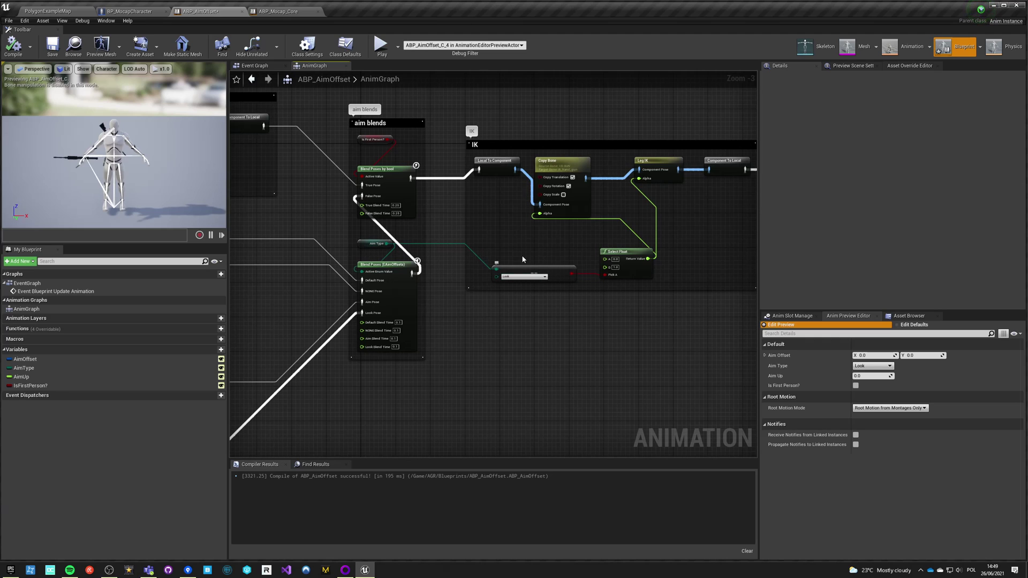
# Play the level again and run the character from the coloured circle to the nearby yellow stairs
pyautogui.click(94, 9)
pyautogui.click(122, 12)
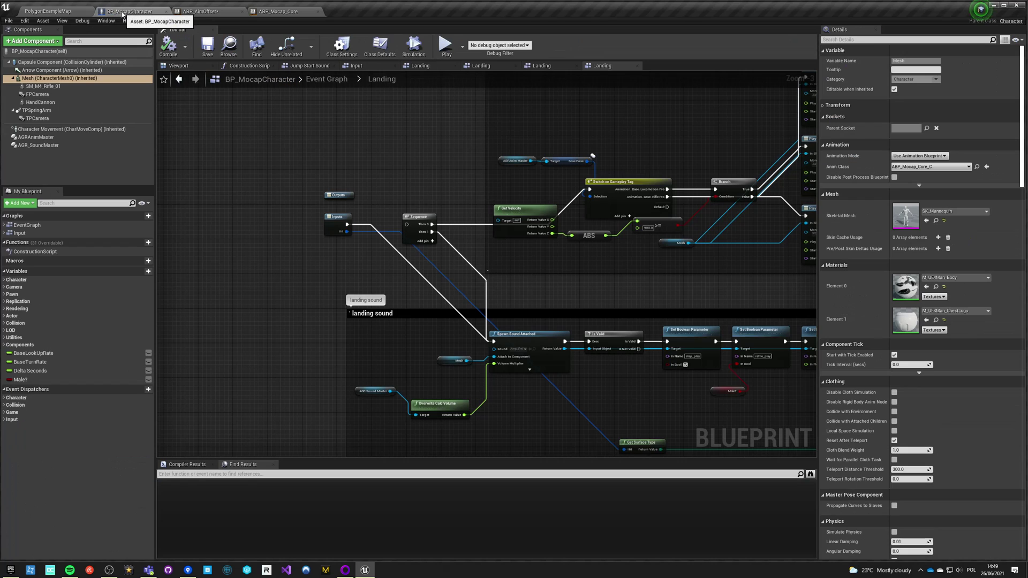
pyautogui.click(78, 11)
pyautogui.hotkey('alt', 'p')
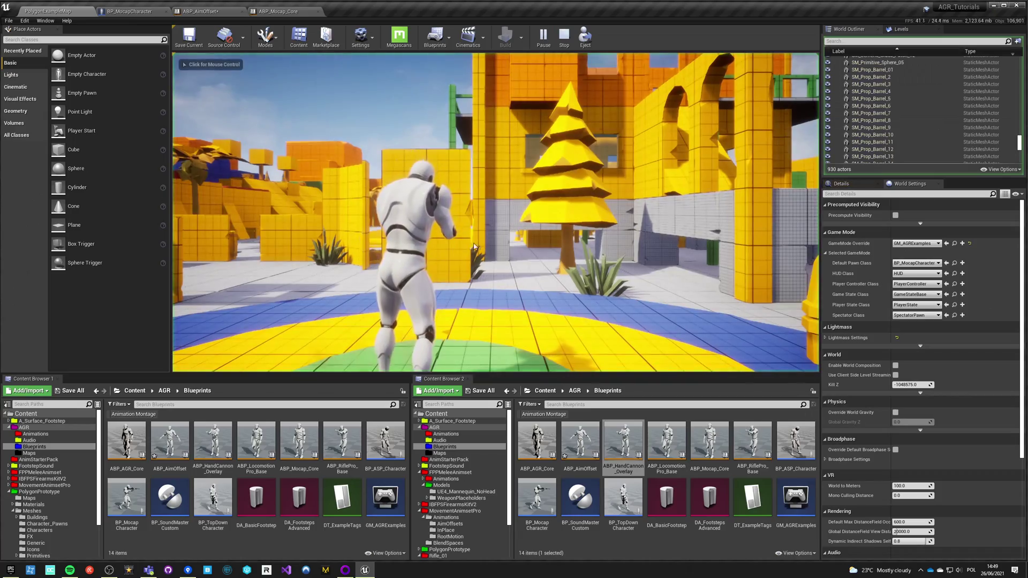
pyautogui.press('w')
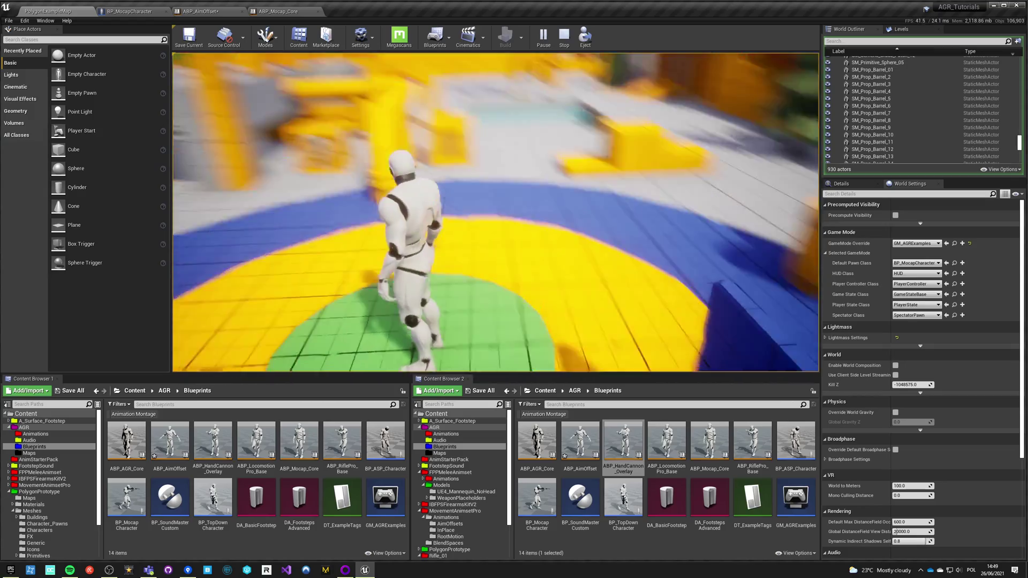
pyautogui.press('w')
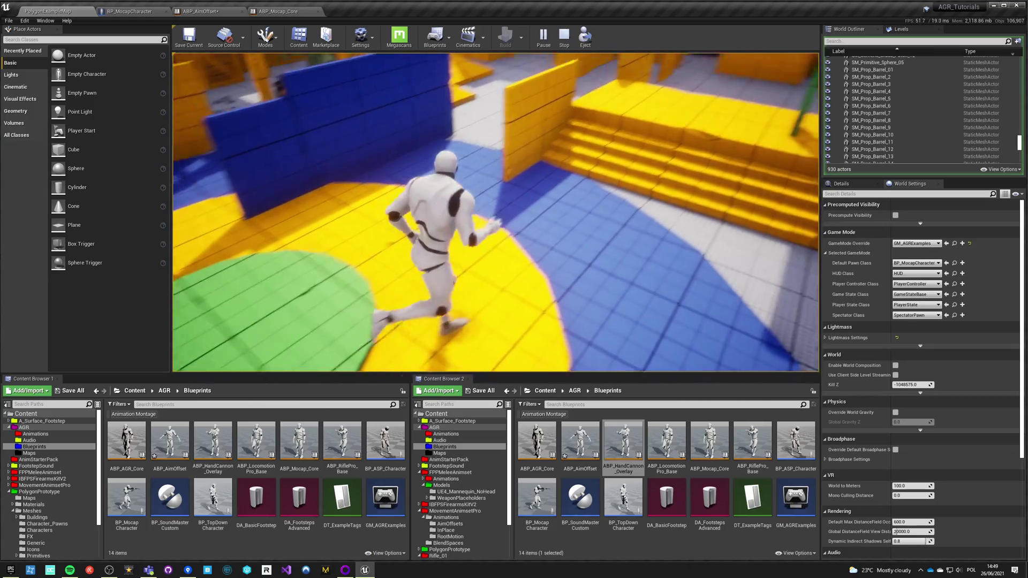
pyautogui.press('w')
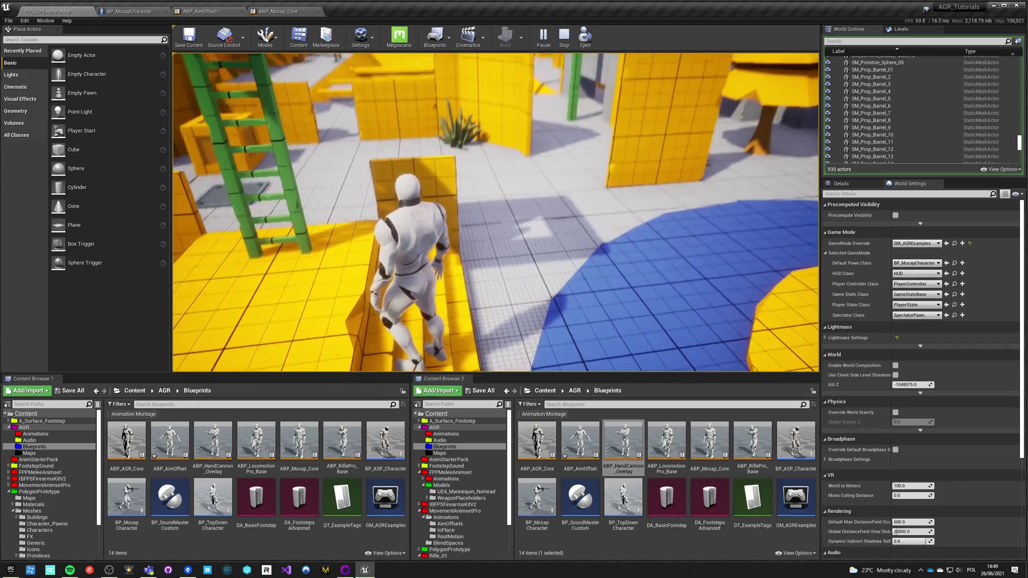
# Run the character back from the stairs to the coloured circle and end the play session
pyautogui.press('a')
pyautogui.press('d')
pyautogui.press('w')
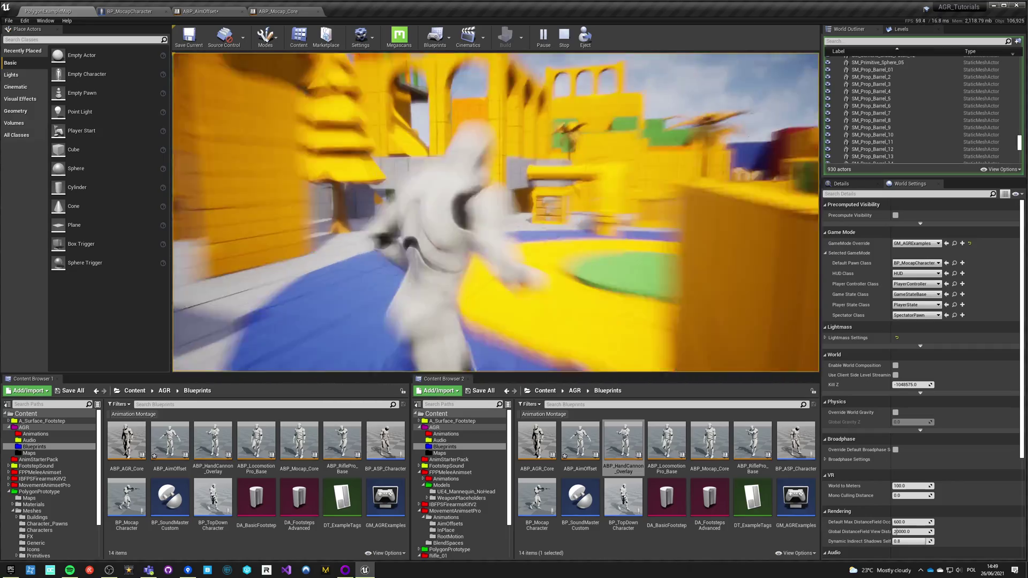
pyautogui.press('w')
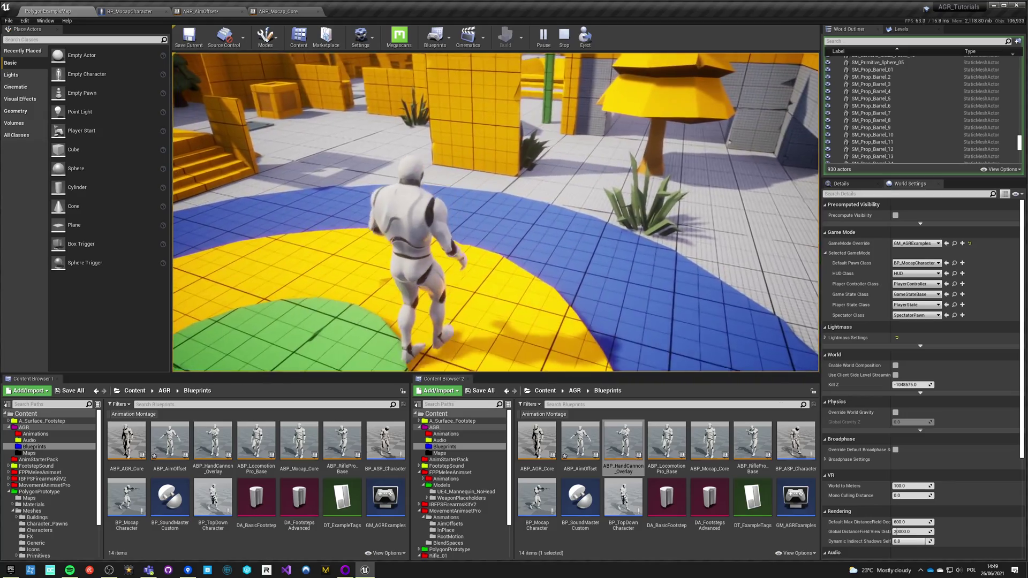
pyautogui.press('w')
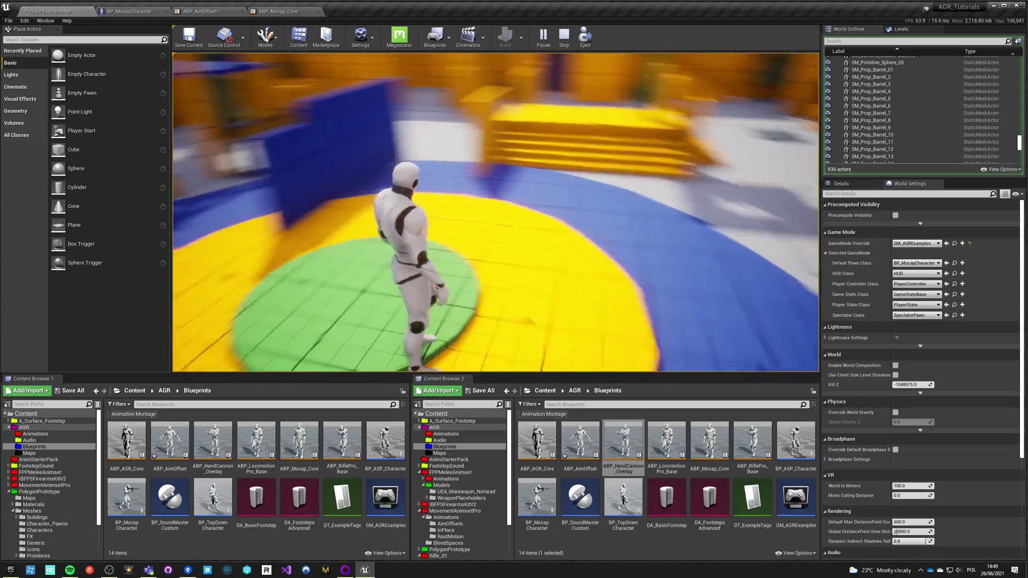
pyautogui.press('w')
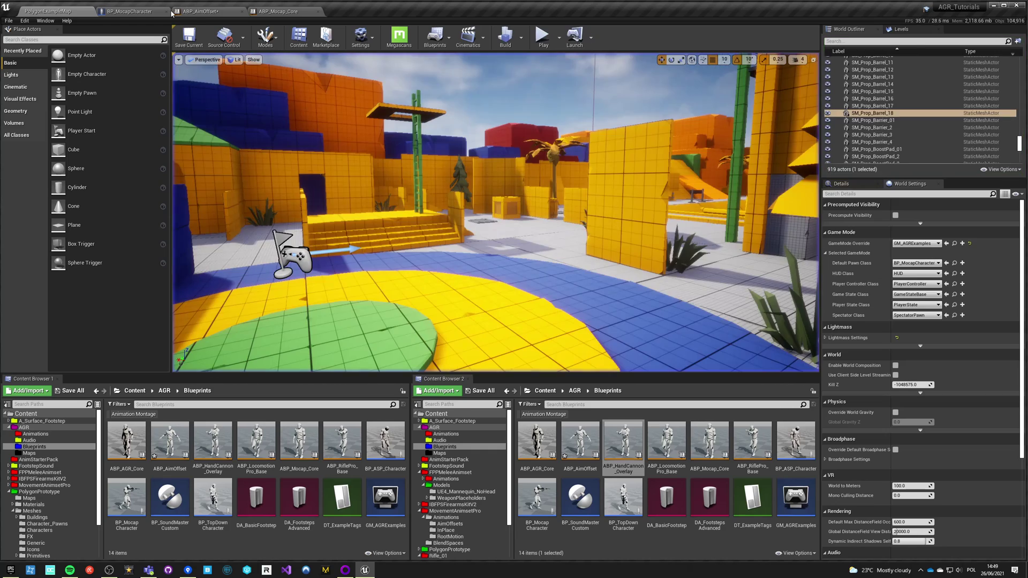
# Disconnect Select Float from the Copy Bone and Leg IK alphas in ABP_AimOffset, leaving both at 1.0, and compile and save the blueprint
pyautogui.click(203, 13)
pyautogui.moveTo(555, 234); pyautogui.dragTo(450, 240, button='right')
pyautogui.scroll(3, 443, 233)
pyautogui.keyDown('alt'); pyautogui.click(436, 219); pyautogui.keyUp('alt')
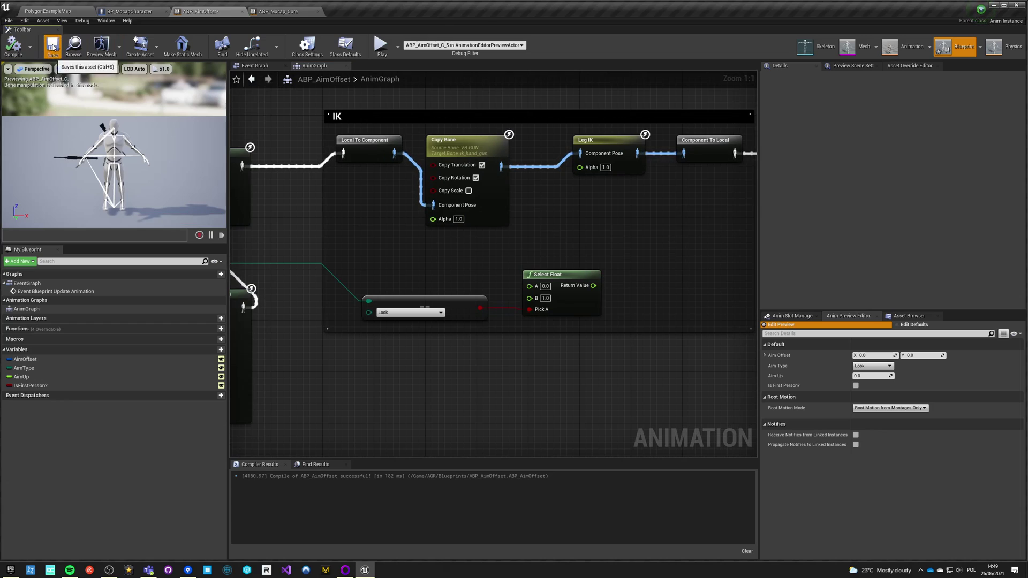
# Play the level, run the character around the coloured circle to check its arm pose, and end the play session
pyautogui.click(99, 10)
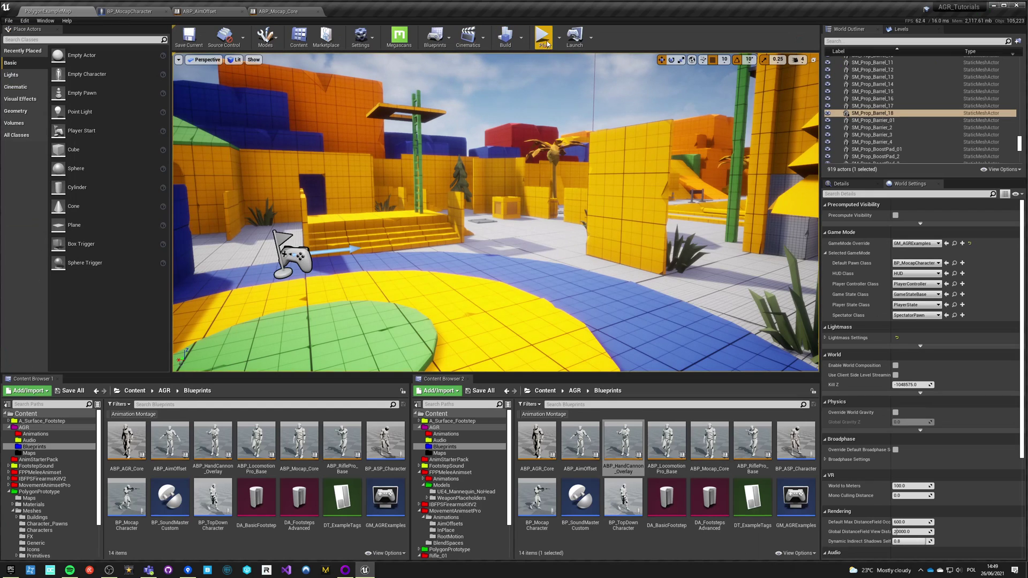
pyautogui.hotkey('alt', 'p')
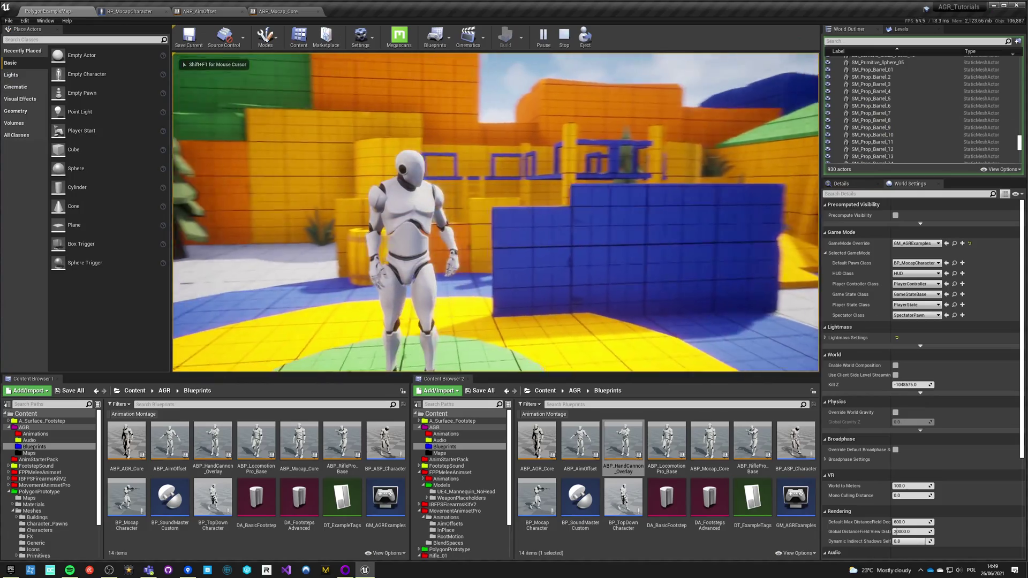
pyautogui.press('w')
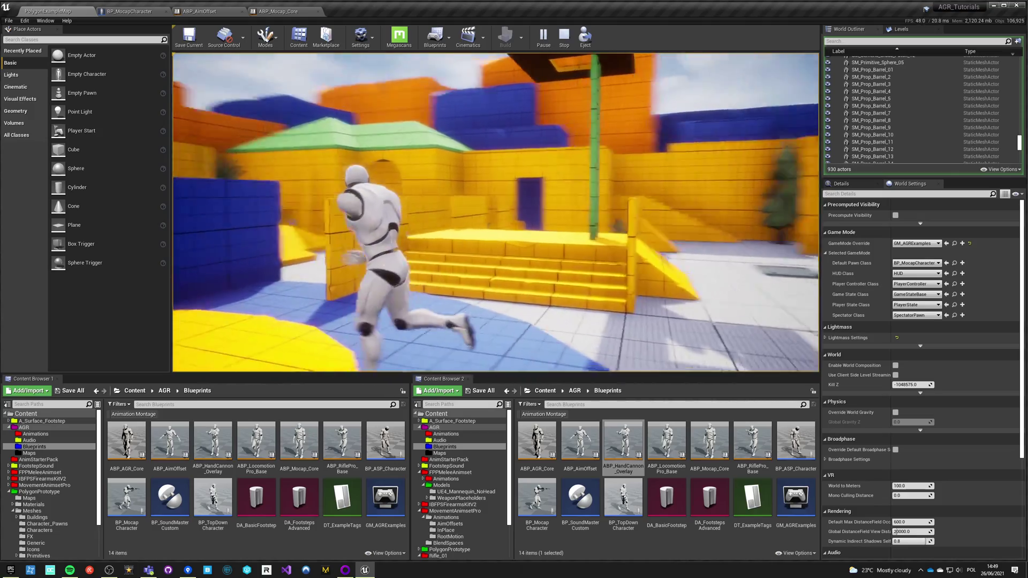
pyautogui.press('d')
pyautogui.press('w')
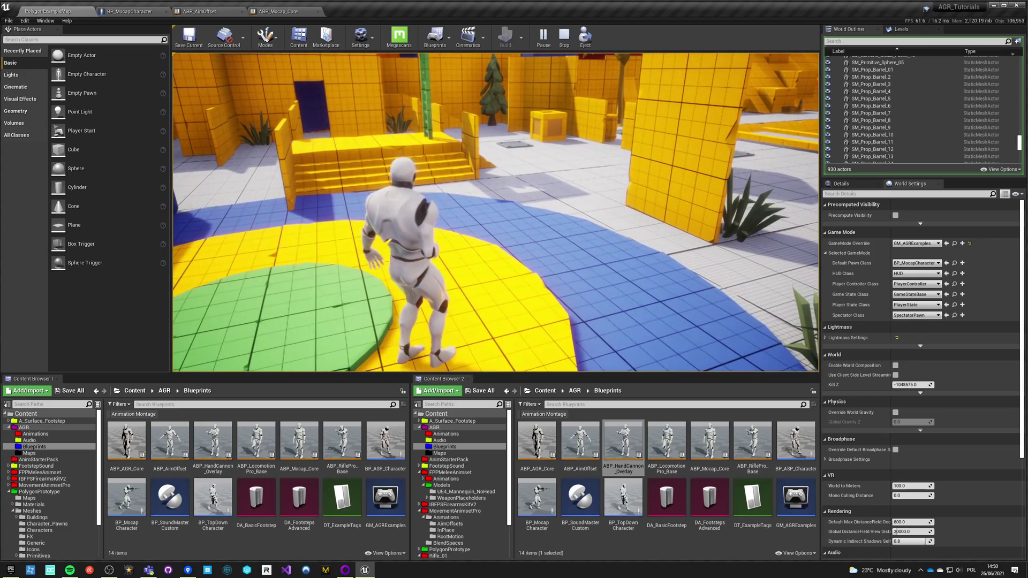
pyautogui.press('Escape')
# Reconnect the Select Float return value to the Copy Bone and Leg IK alphas in ABP_AimOffset, and compile and save the blueprint
pyautogui.click(199, 11)
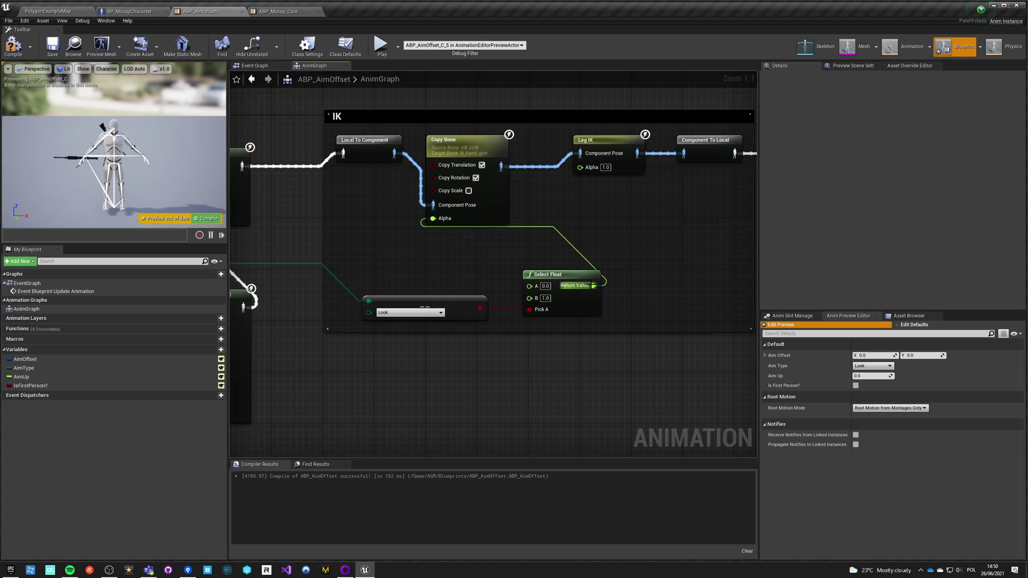
pyautogui.click(10, 45)
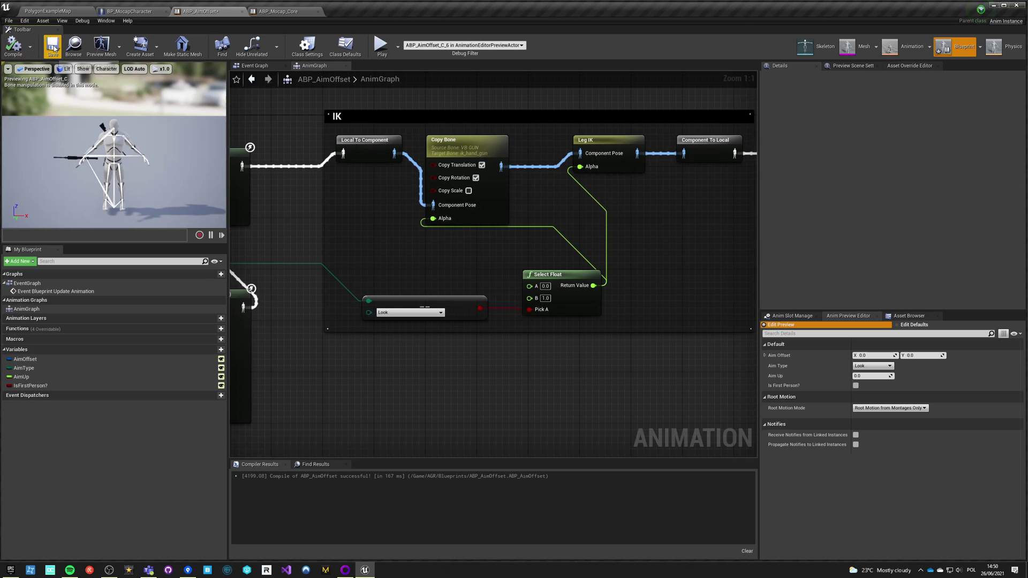
# Test the reconnected hand IK alphas by playing the level, moving the character on the coloured circle, and stopping play
pyautogui.click(61, 12)
pyautogui.hotkey('alt', 'p')
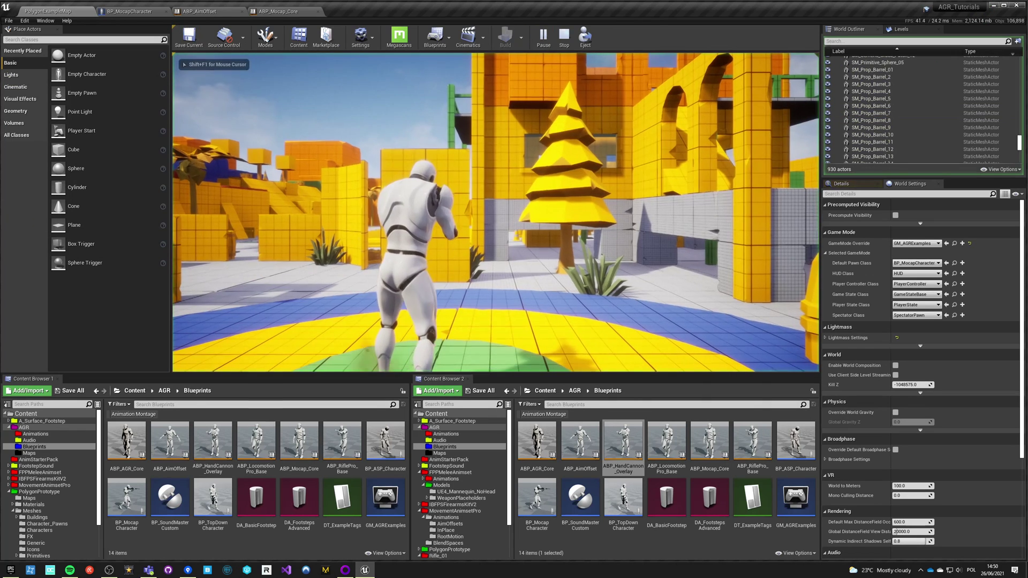
pyautogui.press('s')
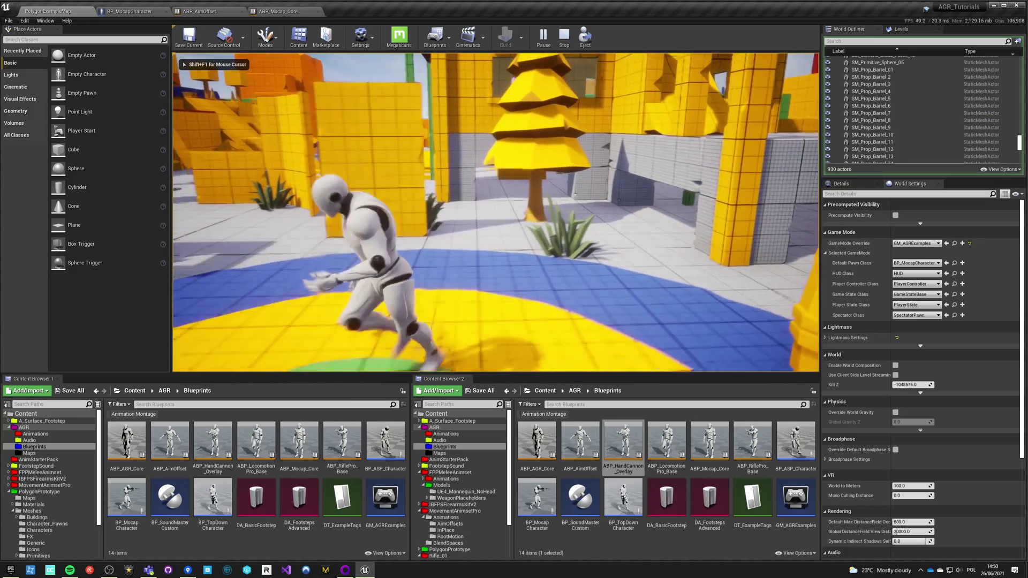
pyautogui.press('w')
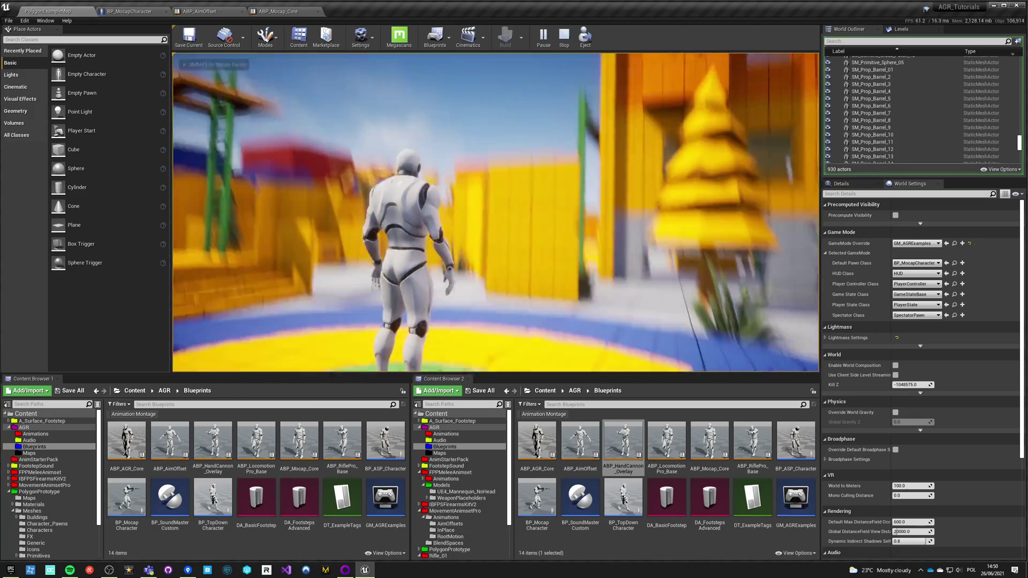
pyautogui.press('w')
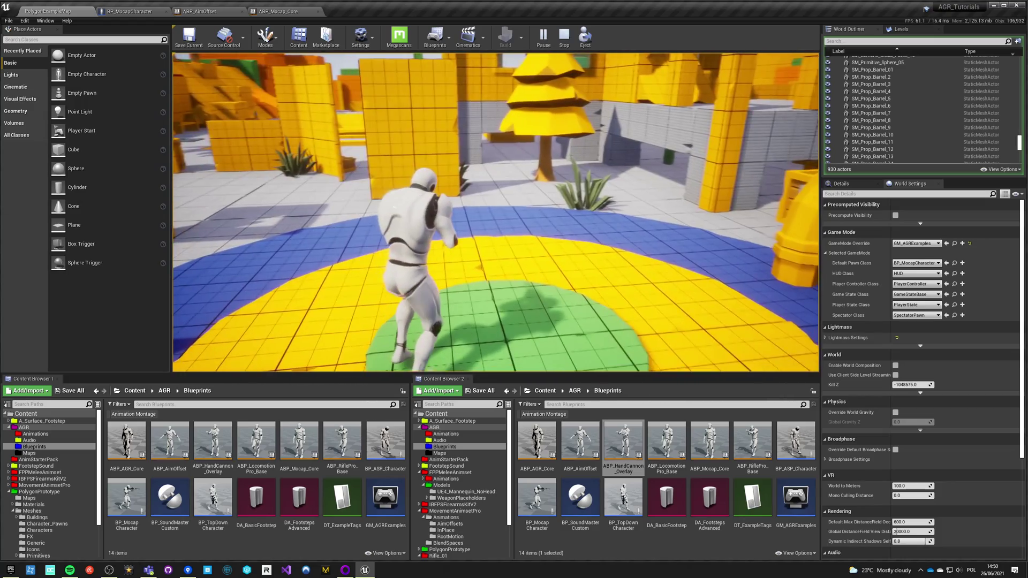
pyautogui.press('Escape')
# Examine the Look comparison and Select Float nodes driving the IK alphas in ABP_AimOffset
pyautogui.click(207, 13)
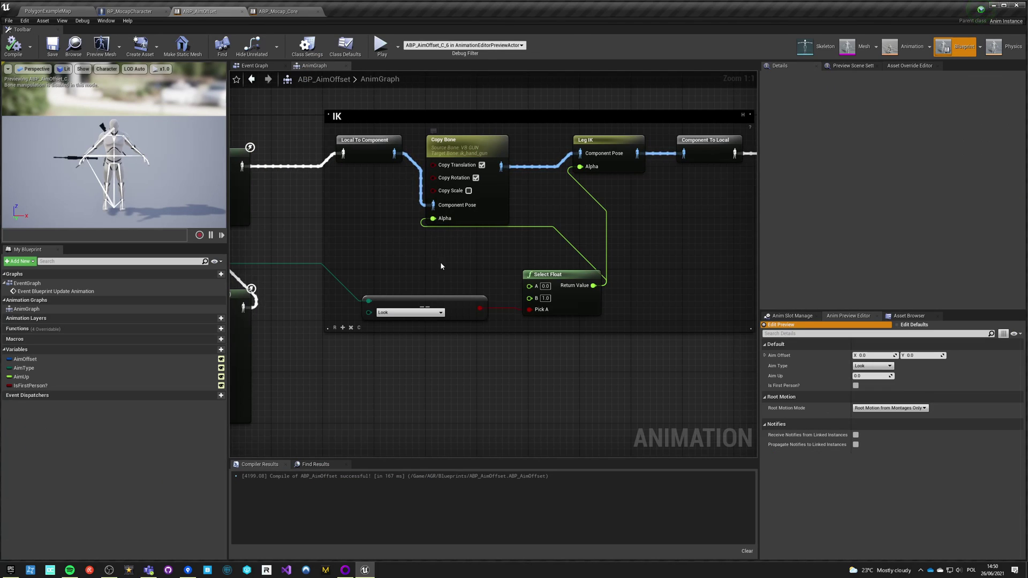
pyautogui.moveTo(394, 284); pyautogui.dragTo(612, 319)
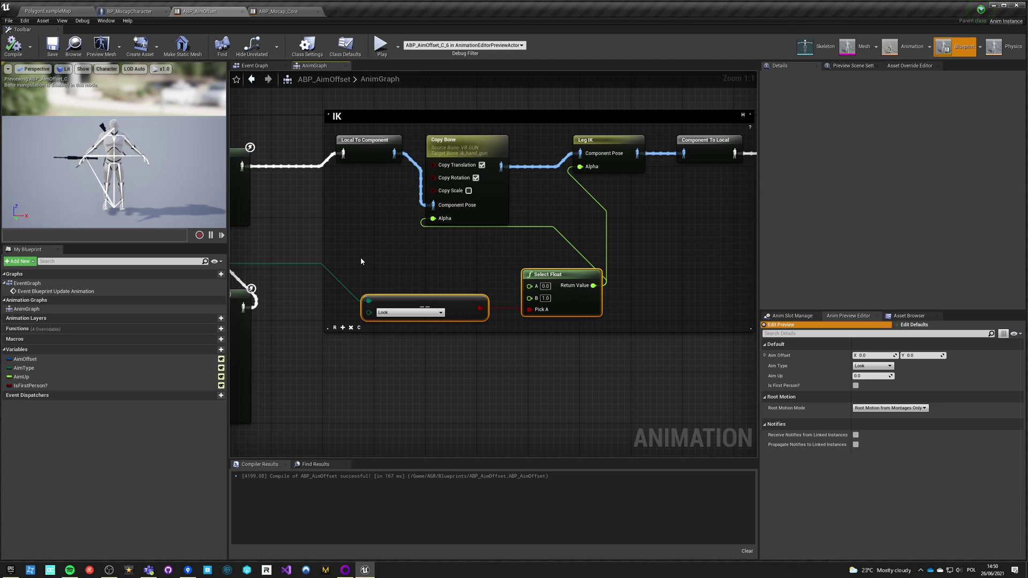
pyautogui.moveTo(360, 262); pyautogui.dragTo(620, 326)
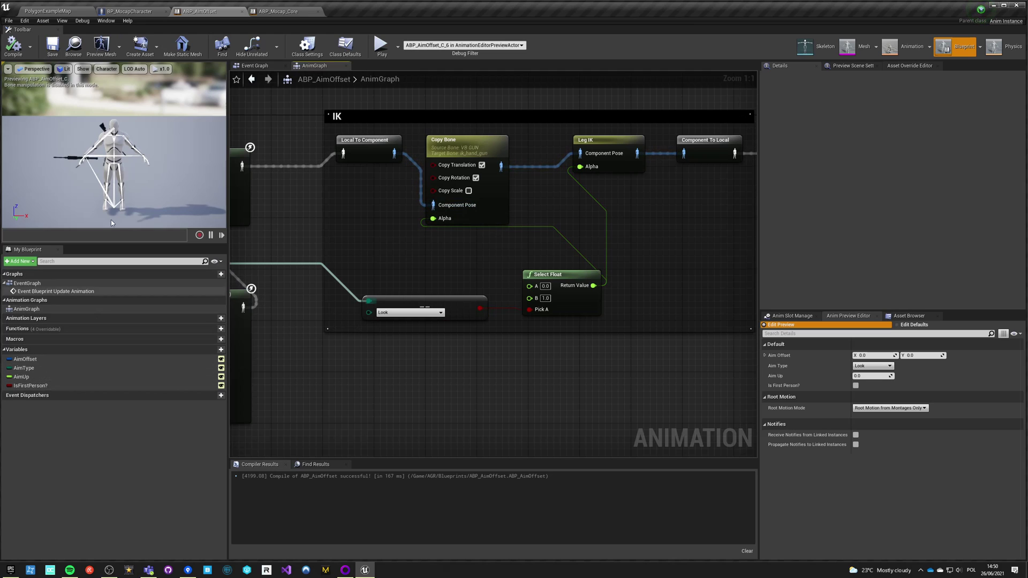
# Inspect the settings and exposed properties of the ABP_AimOffset Linked Anim Graph node in the ABP_Mocap_Core aim offset section
pyautogui.click(290, 13)
pyautogui.click(404, 256)
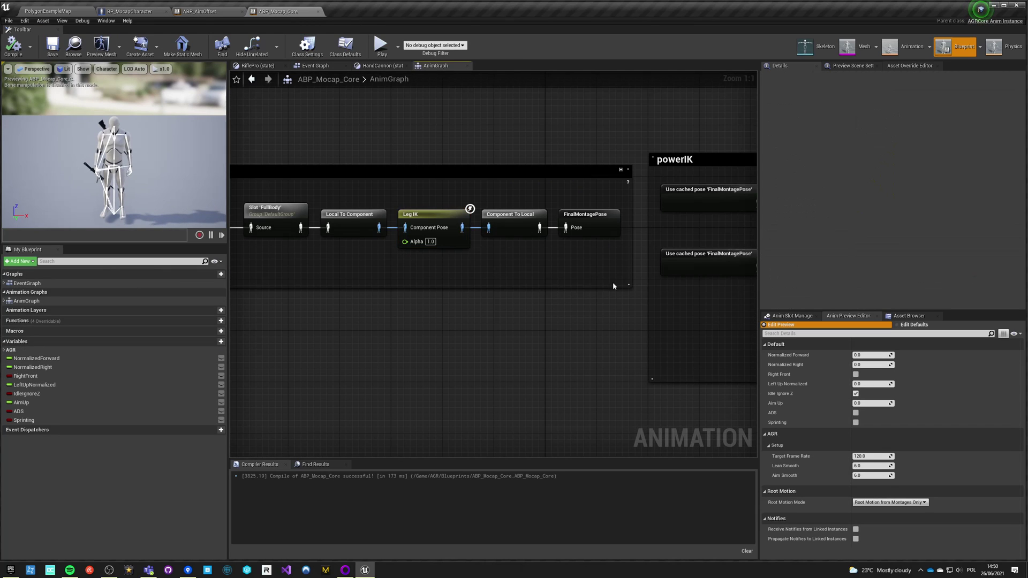
pyautogui.scroll(-3, 612, 281)
pyautogui.moveTo(601, 322); pyautogui.dragTo(188, 312, button='right')
pyautogui.scroll(3, 703, 283)
pyautogui.moveTo(705, 274); pyautogui.dragTo(654, 244, button='right')
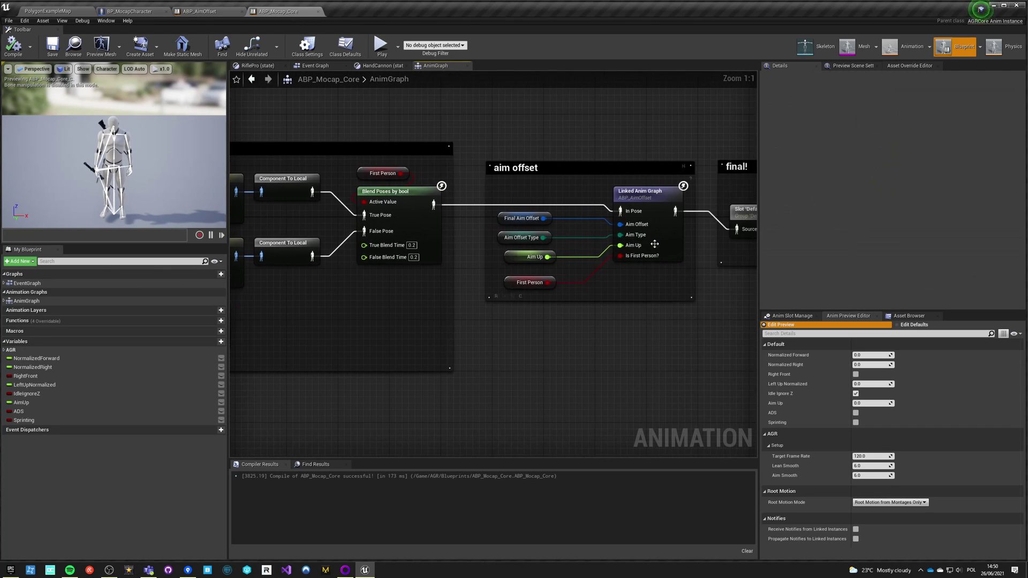
pyautogui.click(650, 250)
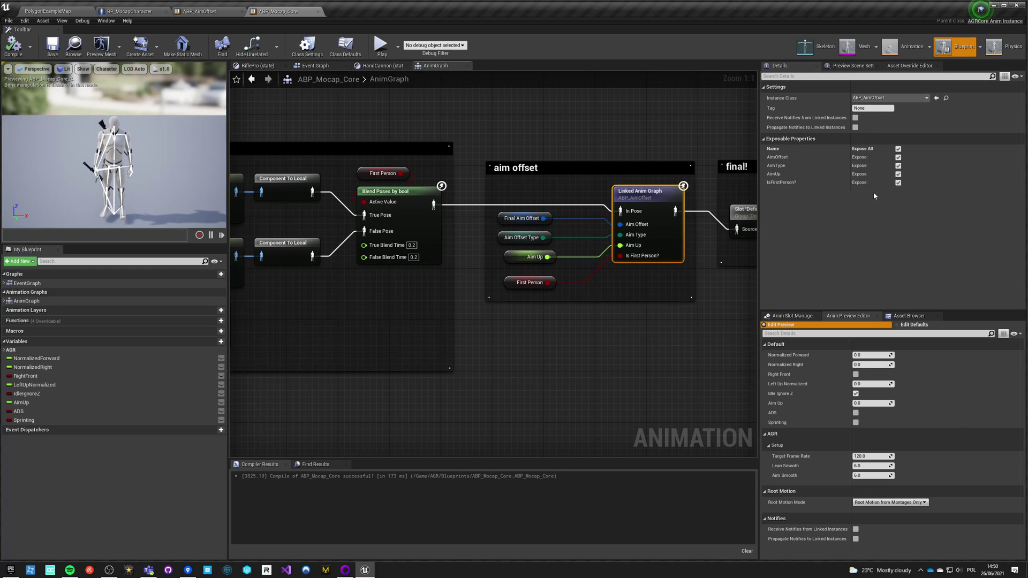
pyautogui.click(575, 334)
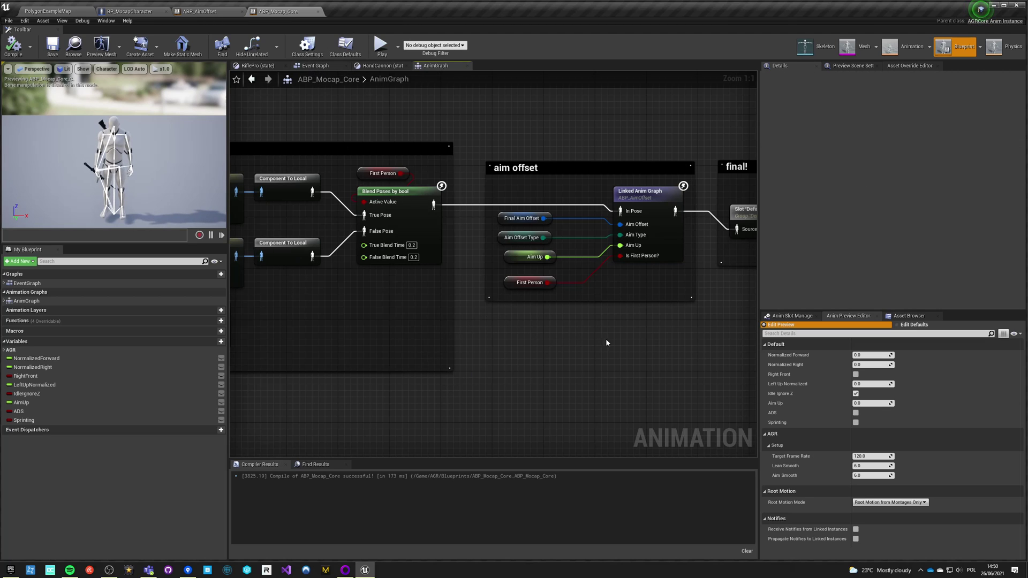
# Inspect the settings of the DefaultSlot node in the final section of the ABP_Mocap_Core AnimGraph
pyautogui.moveTo(606, 338); pyautogui.dragTo(480, 336, button='right')
pyautogui.moveTo(575, 284); pyautogui.dragTo(474, 282, button='right')
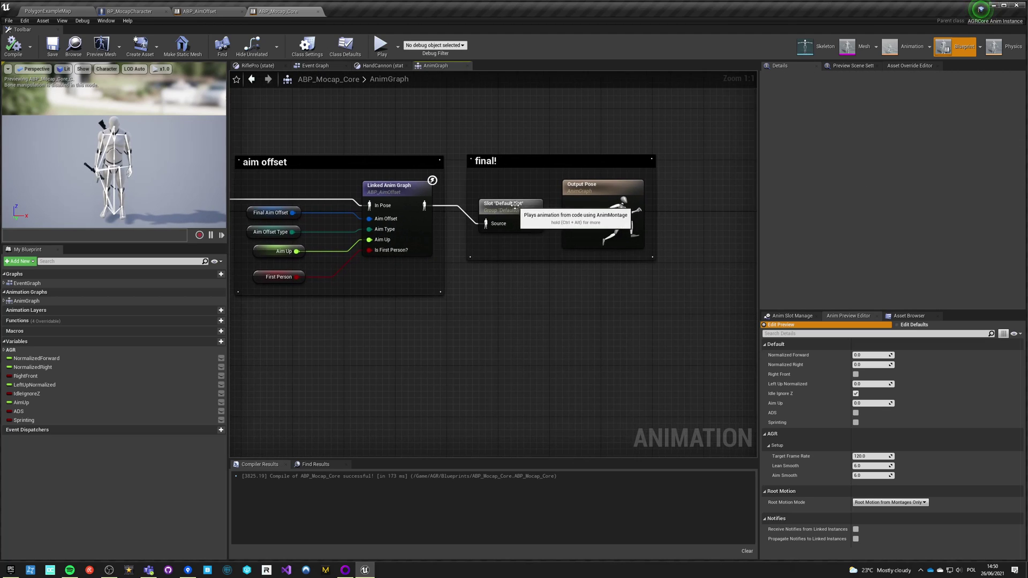
pyautogui.click(515, 206)
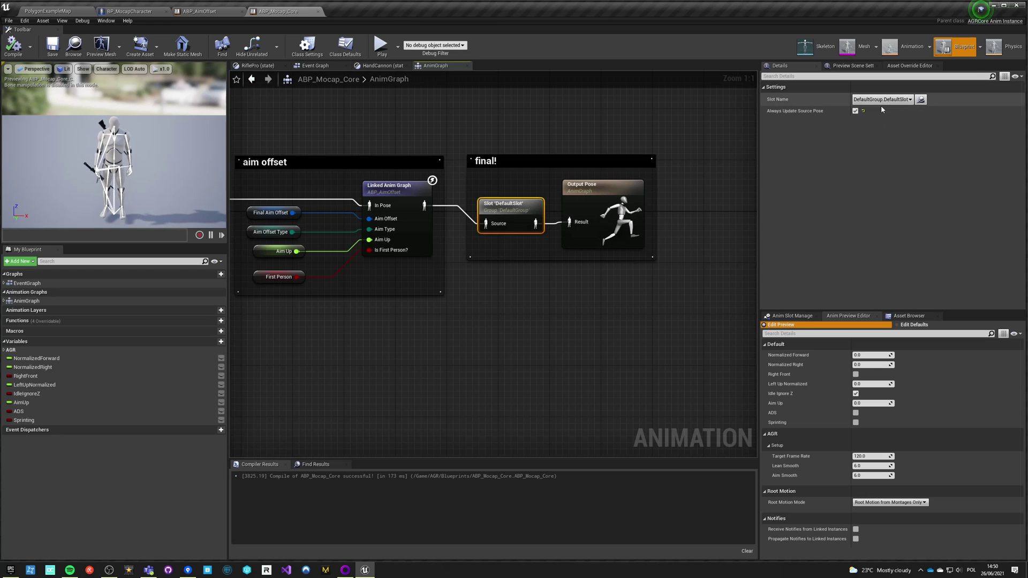
# Shift the final comment group with its DefaultSlot and Output Pose nodes slightly away from the aim offset section, and save ABP_Mocap_Core
pyautogui.moveTo(527, 181); pyautogui.dragTo(572, 220)
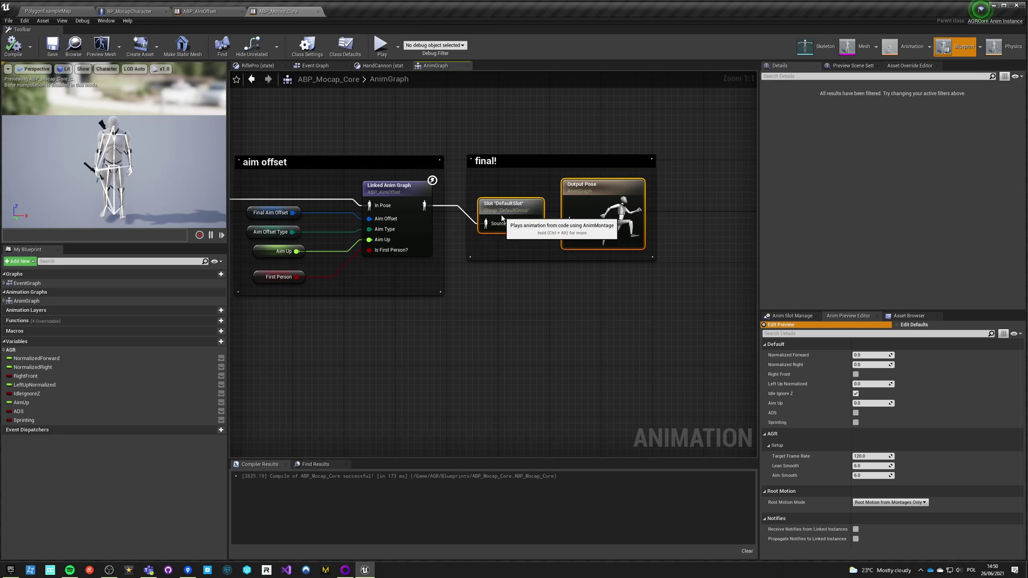
pyautogui.moveTo(501, 215); pyautogui.dragTo(527, 210)
pyautogui.click(508, 221)
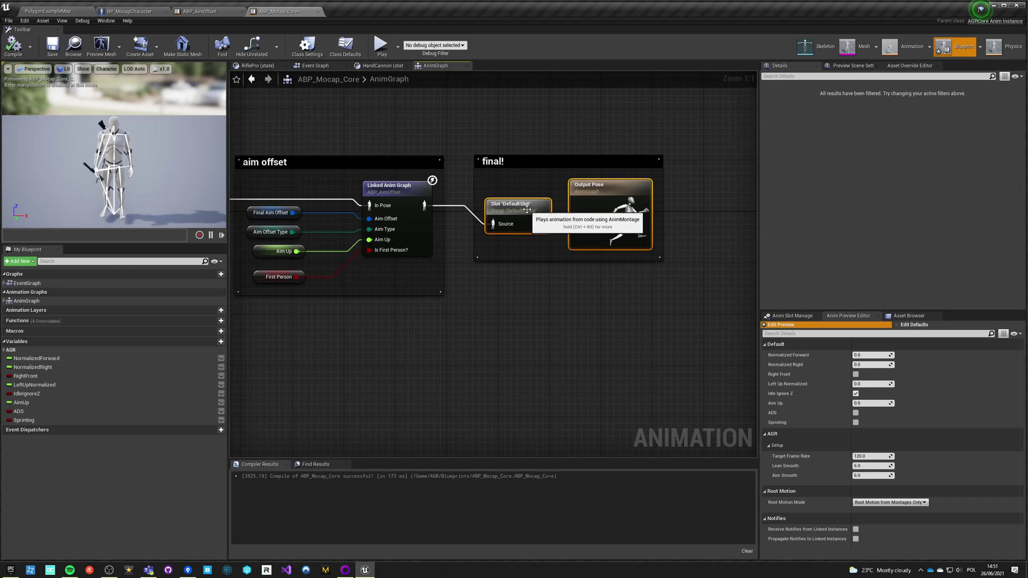
pyautogui.click(513, 189)
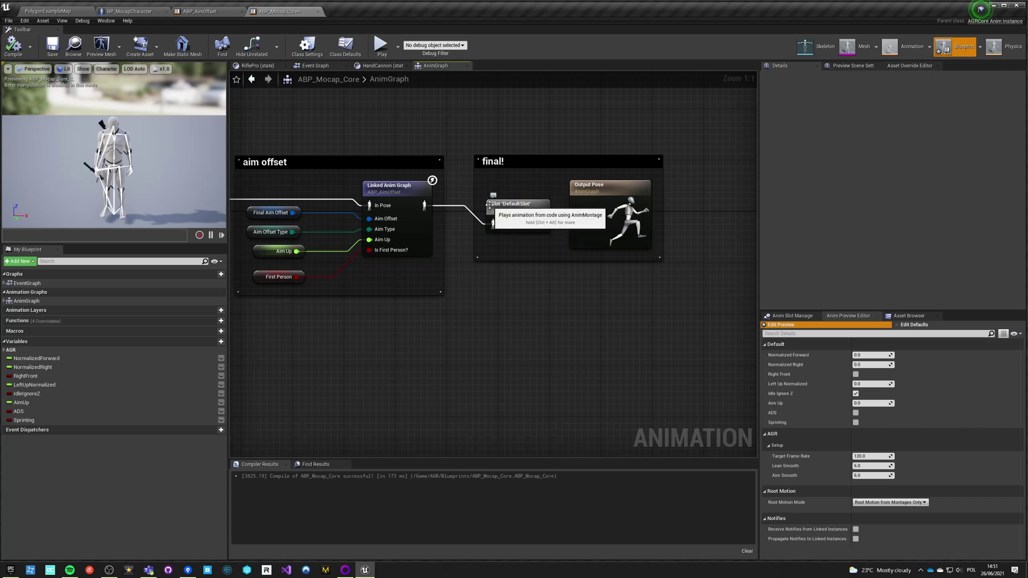
pyautogui.click(59, 47)
# Recheck the DefaultSlot settings and look over the whole ABP_Mocap_Core AnimGraph from the poses to the final section
pyautogui.click(520, 213)
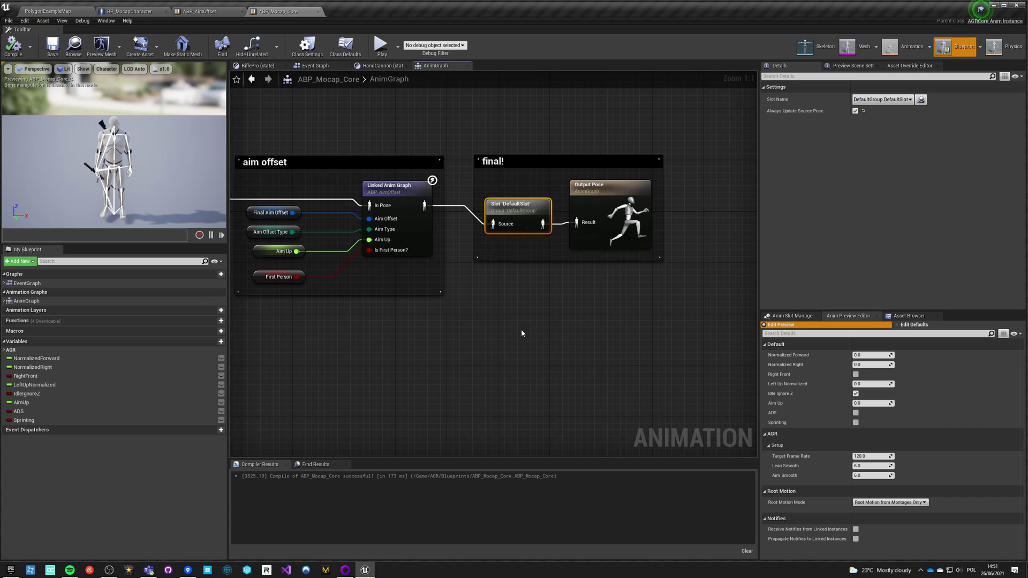
pyautogui.moveTo(522, 333); pyautogui.dragTo(703, 303, button='right')
pyautogui.click(551, 374)
pyautogui.scroll(-2, 551, 374)
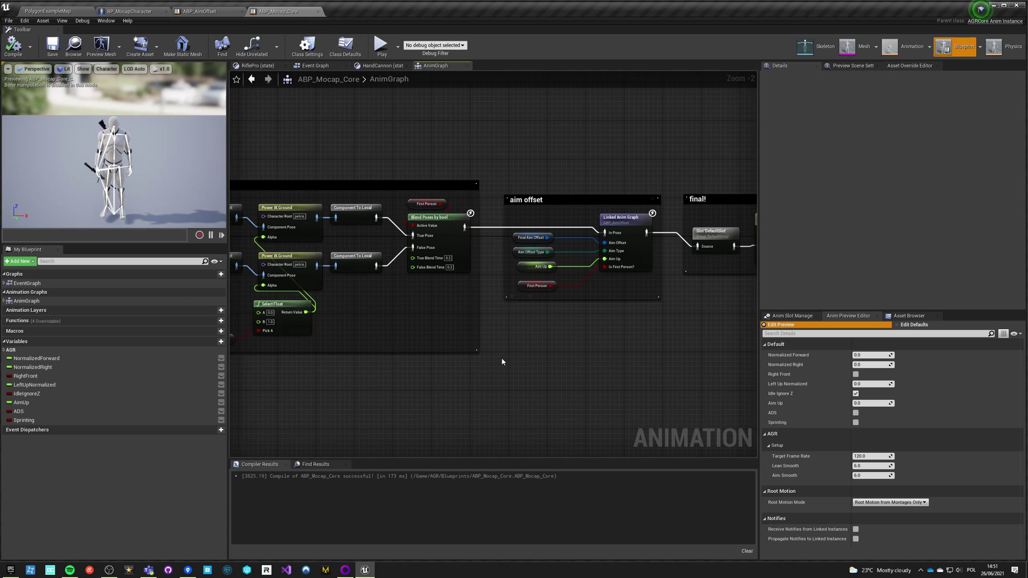
pyautogui.click(124, 11)
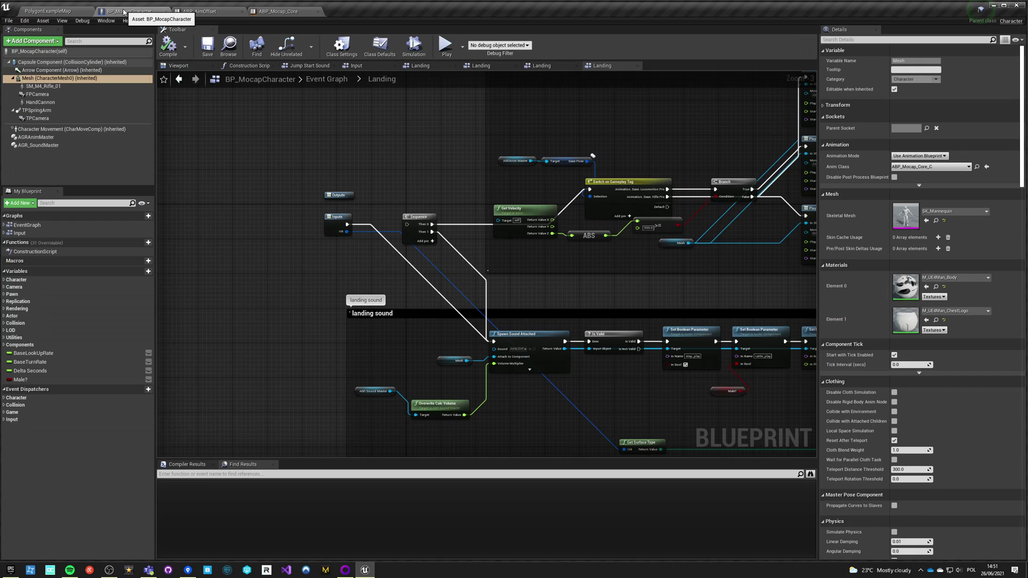
pyautogui.click(278, 12)
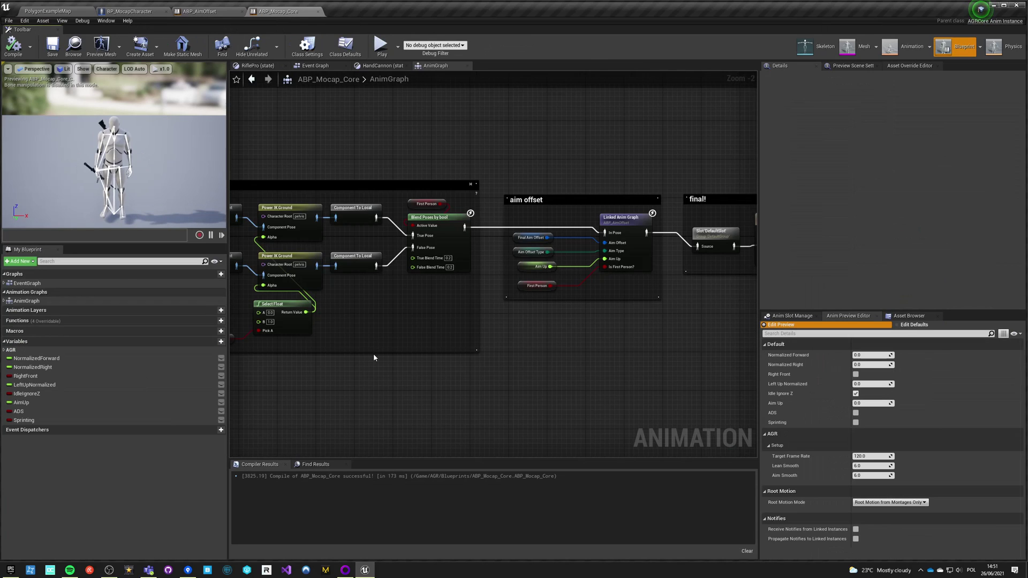
pyautogui.scroll(-5, 374, 357)
pyautogui.moveTo(528, 351); pyautogui.dragTo(552, 333, button='right')
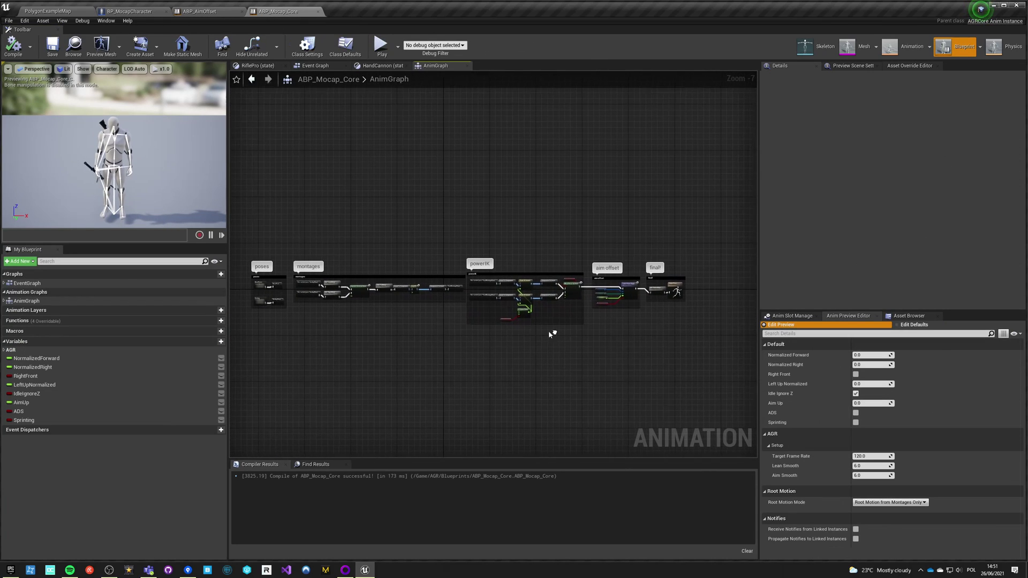
pyautogui.scroll(4, 398, 294)
pyautogui.scroll(-4, 399, 293)
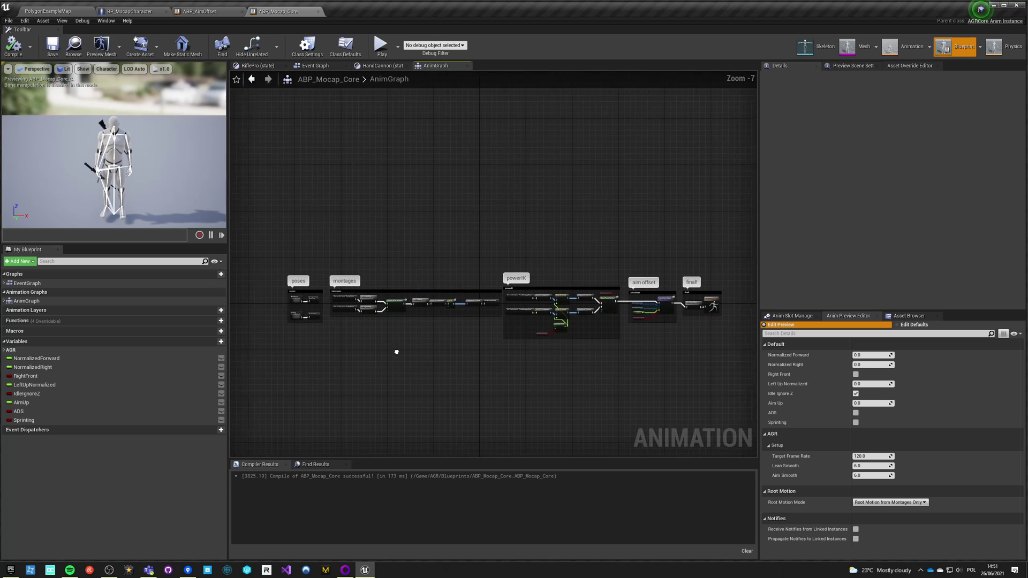
pyautogui.moveTo(396, 352); pyautogui.dragTo(405, 348, button='right')
# Open the ABP_HandCannon_Overlay animation blueprint from the AGR Blueprints folder
pyautogui.click(132, 11)
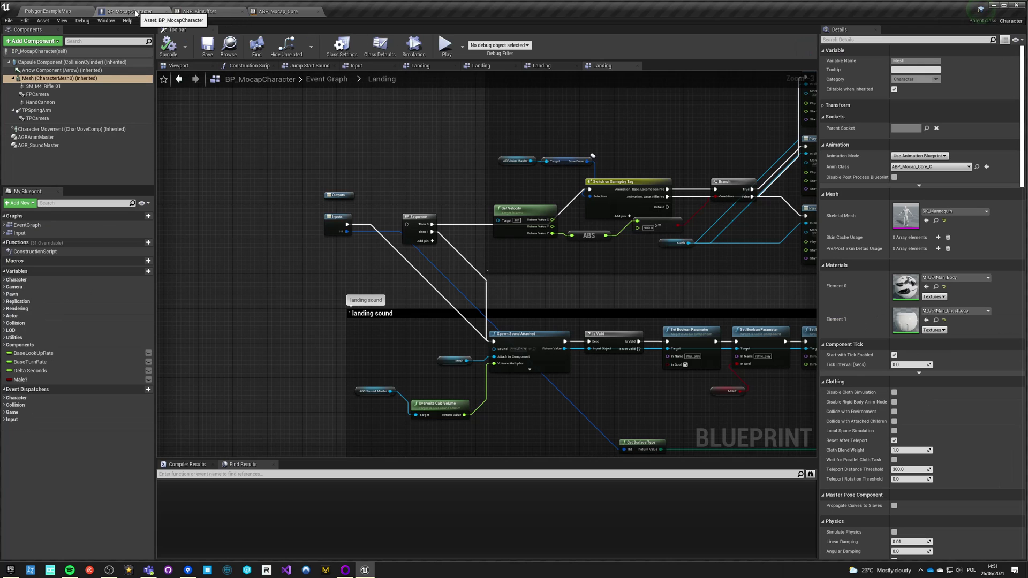
pyautogui.click(48, 11)
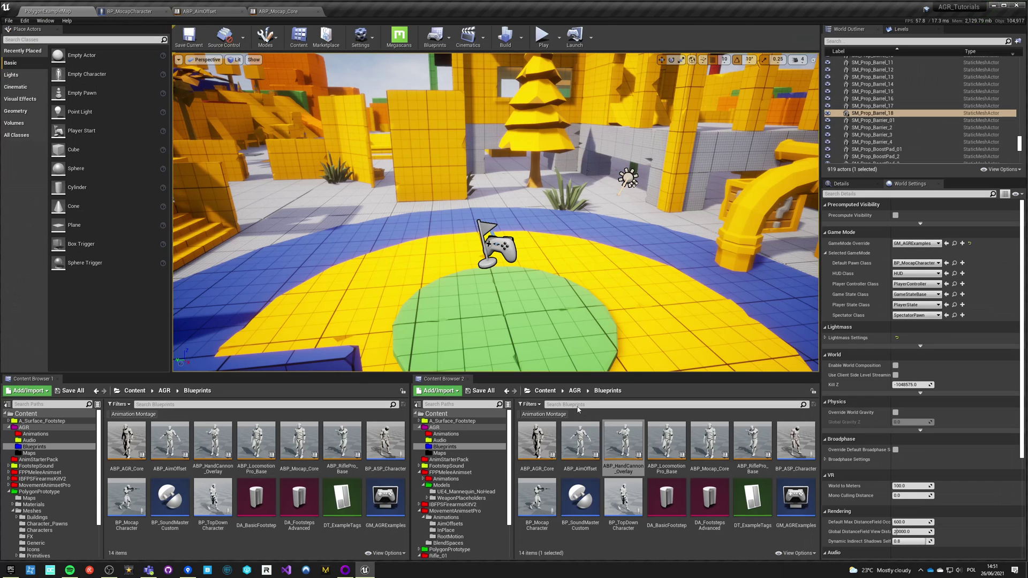
pyautogui.click(545, 390)
pyautogui.doubleClick(580, 440)
pyautogui.click(622, 445)
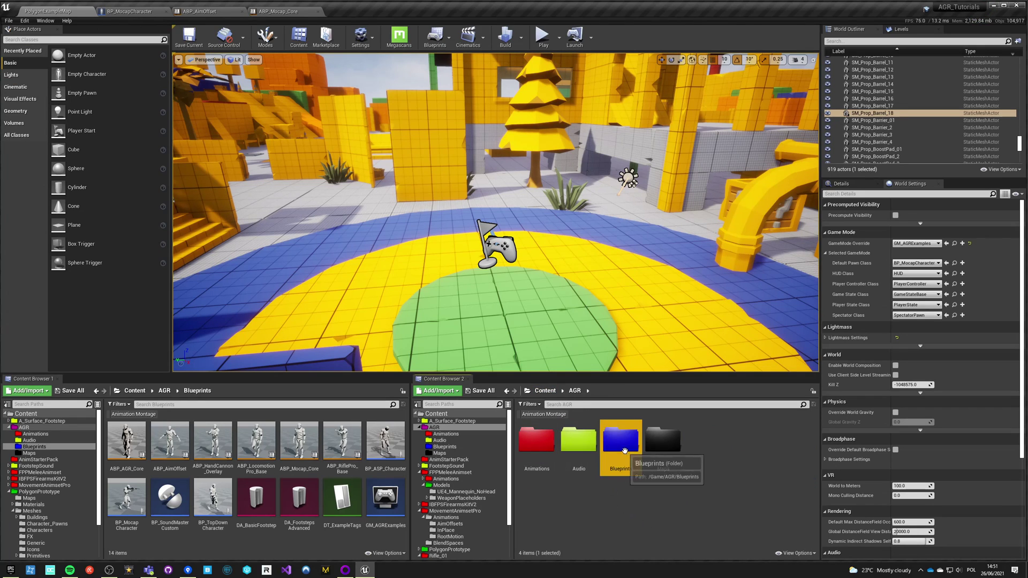
pyautogui.doubleClick(622, 444)
pyautogui.doubleClick(623, 447)
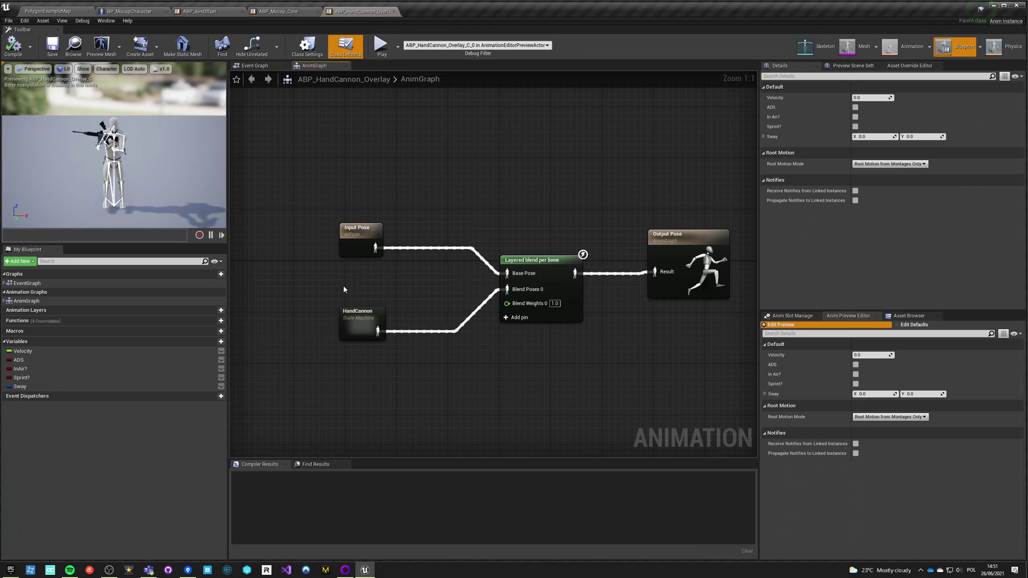
# Check the Input Pose node, open the HandCannon state machine, and inspect its InAir state
pyautogui.click(353, 241)
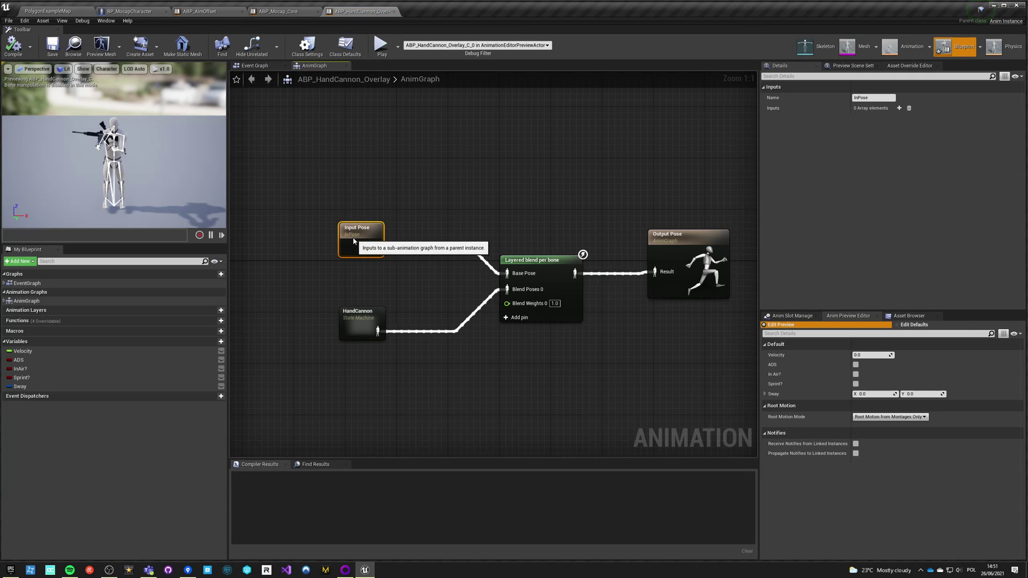
pyautogui.click(354, 317)
pyautogui.doubleClick(355, 317)
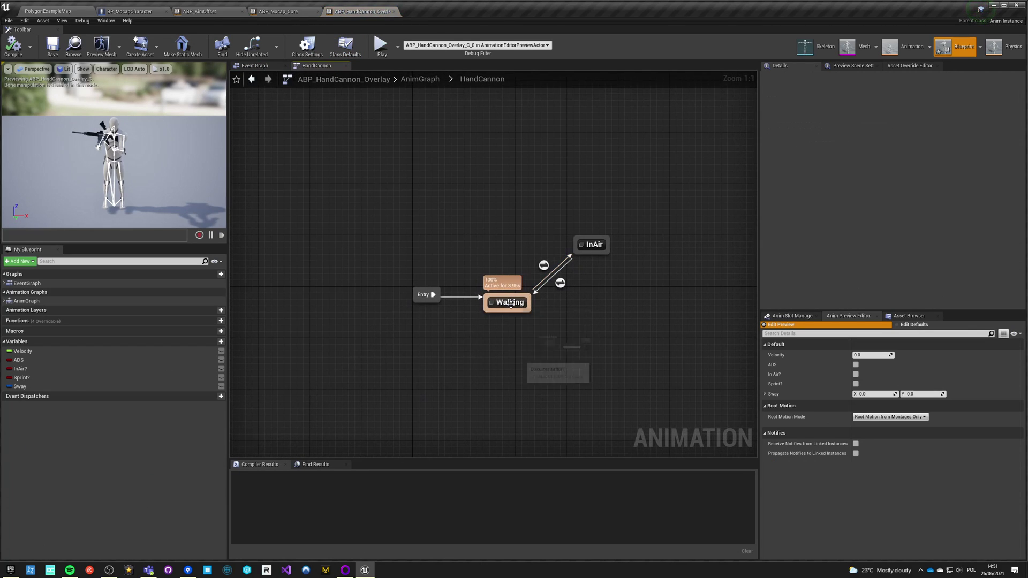
pyautogui.click(592, 244)
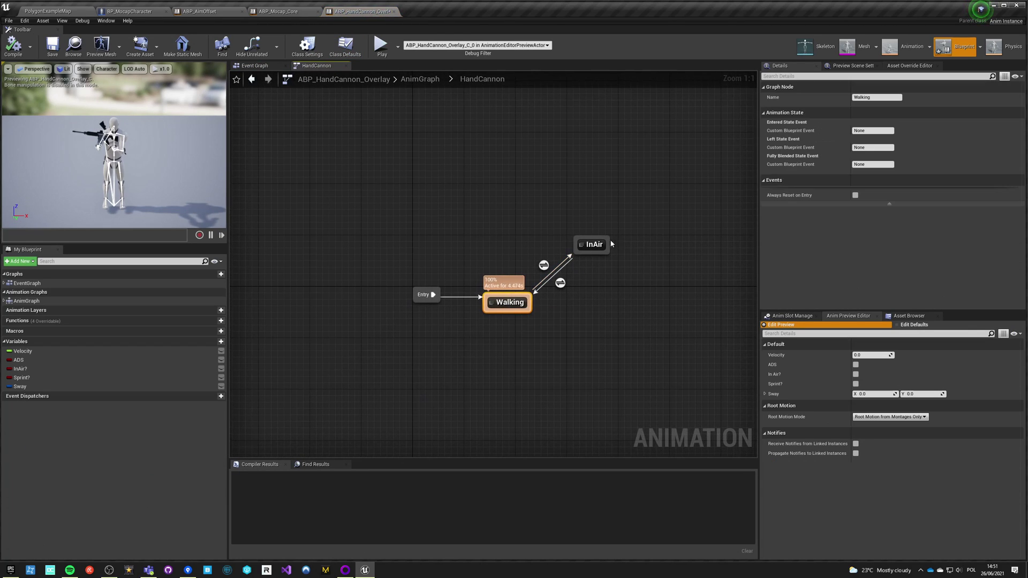
# Open the Walking state and its Grounded State machine, and check the Default and Sprint states
pyautogui.doubleClick(507, 304)
pyautogui.doubleClick(470, 274)
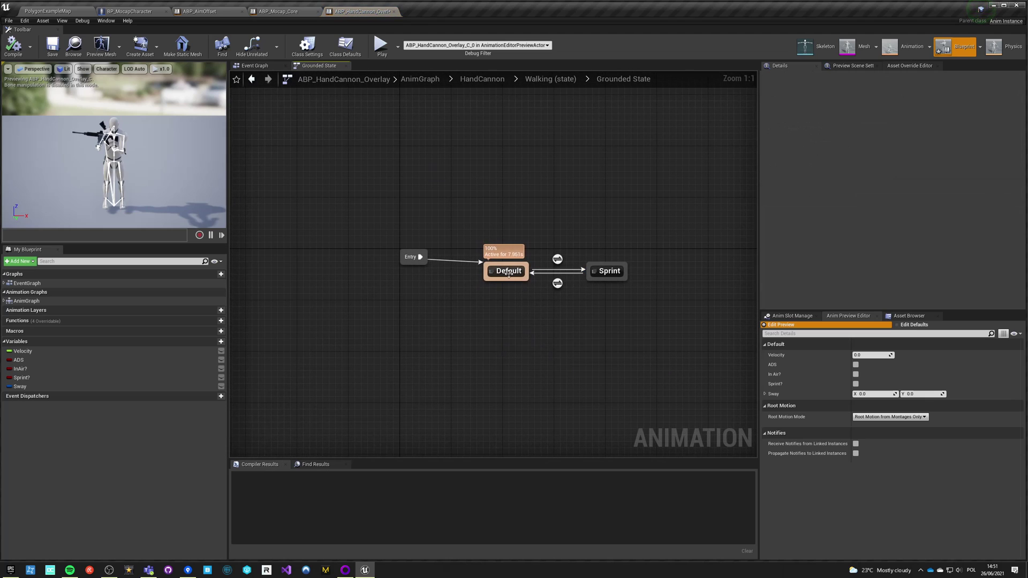
pyautogui.click(609, 271)
pyautogui.click(427, 381)
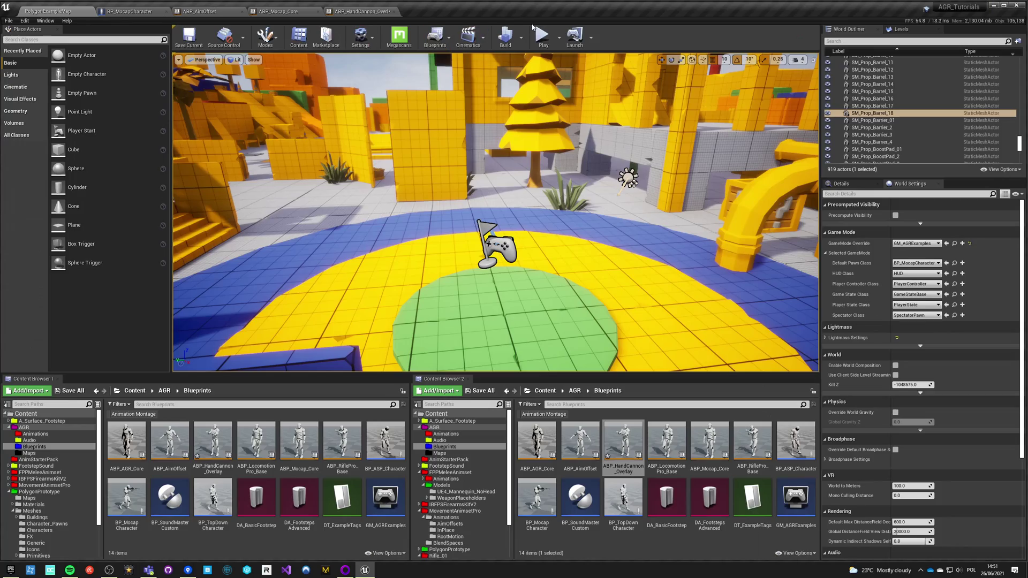
# Play the PolygonExampleMap level, switch to the hand cannon, walk around to test its overlay, and end the play session
pyautogui.click(542, 35)
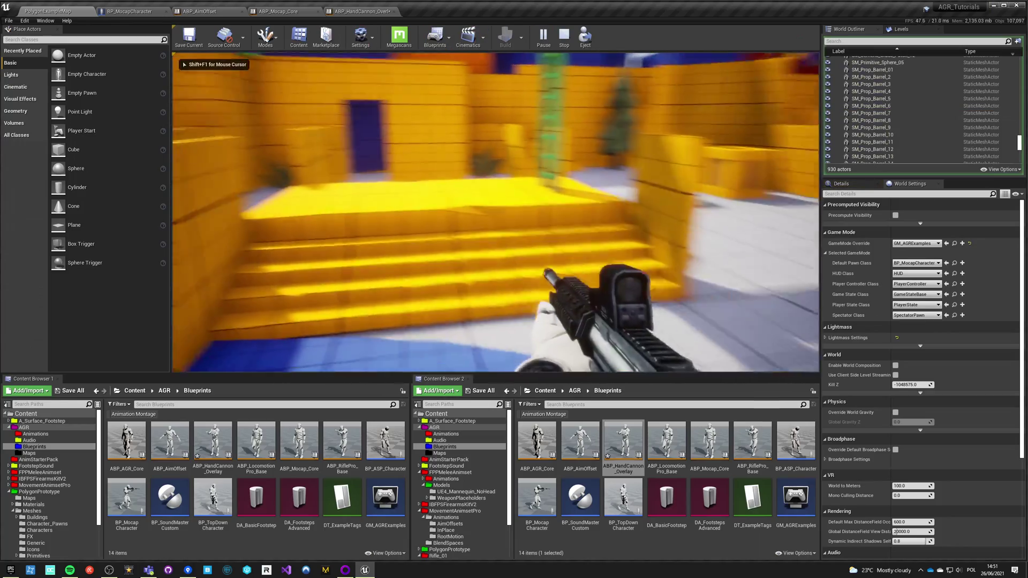
pyautogui.press('2')
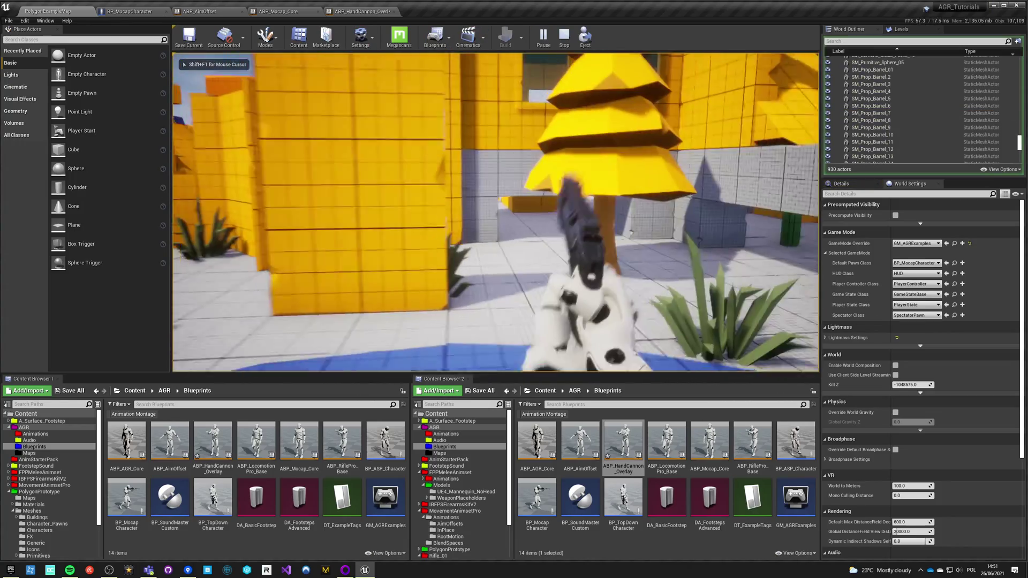
pyautogui.press('w')
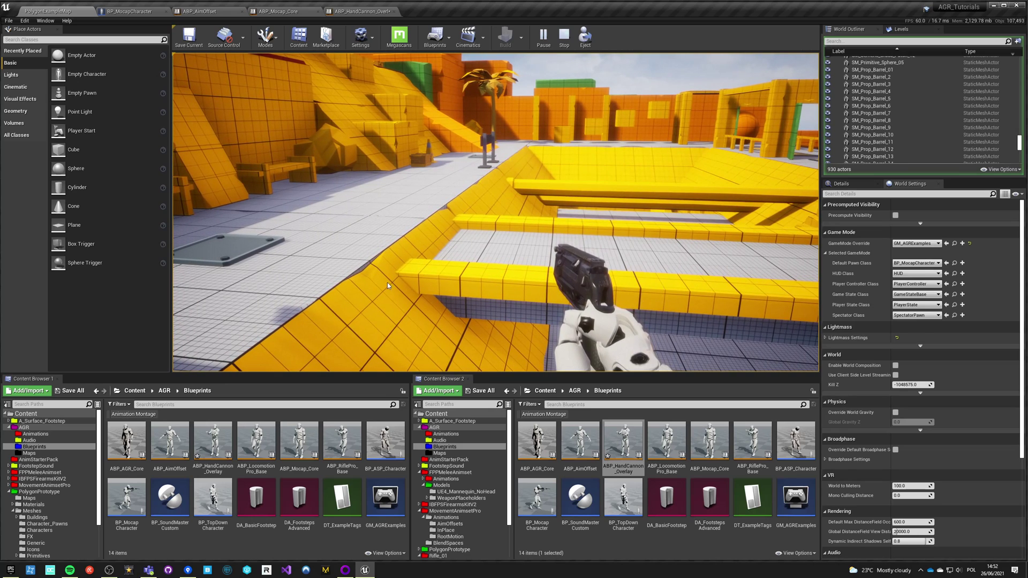
pyautogui.press('Escape')
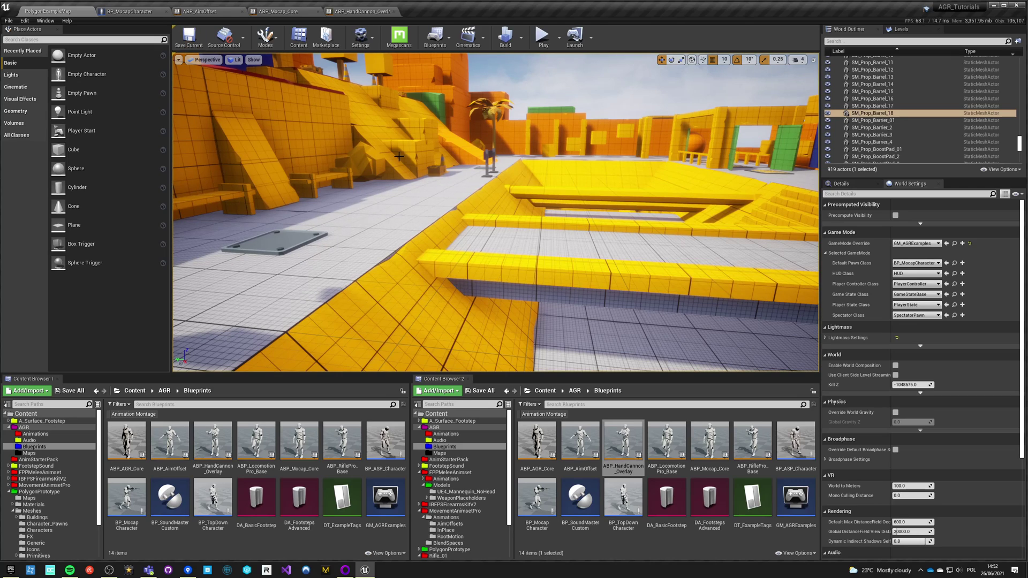
pyautogui.press('w')
pyautogui.moveTo(440, 241); pyautogui.dragTo(230, 225, button='right')
pyautogui.press('s')
pyautogui.press('d')
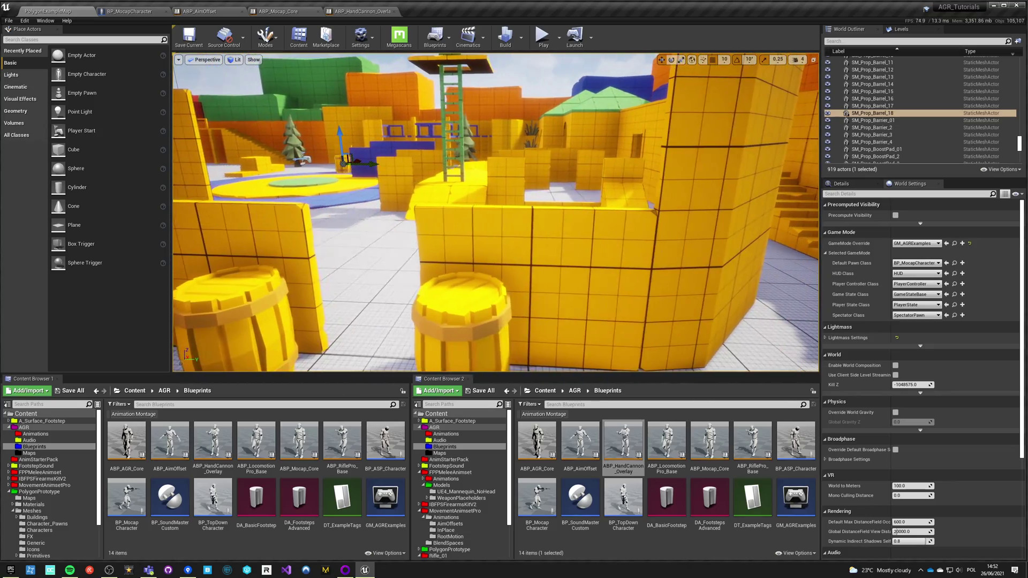